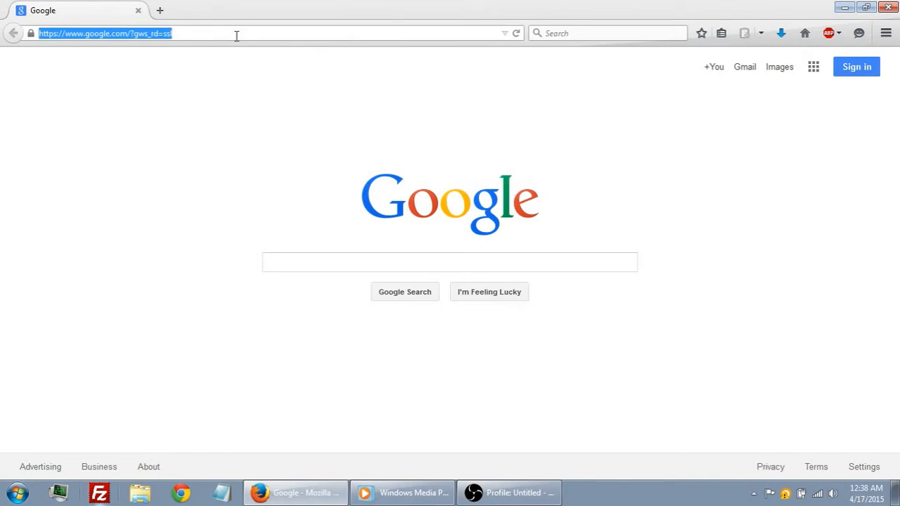
- Go to linguisticlibrary.org, download version 1.0.1 of the software and save the zip file
key(Return)
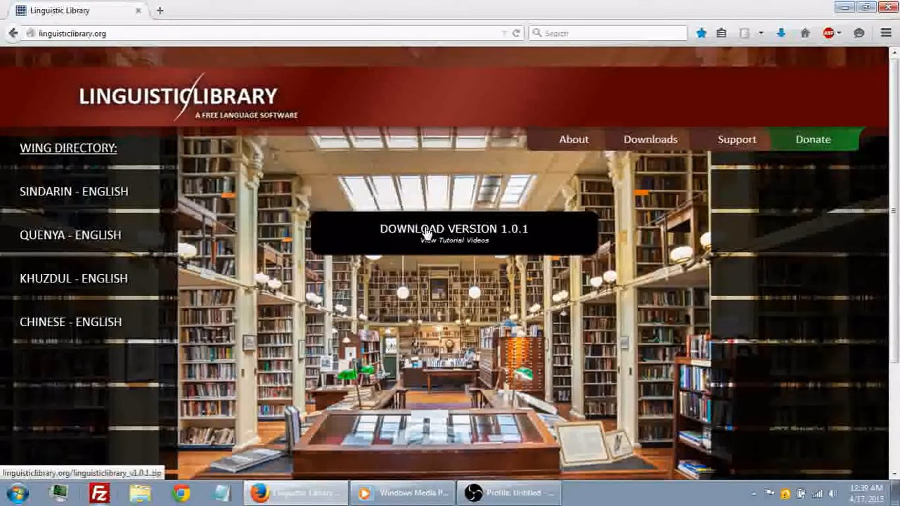
click(426, 232)
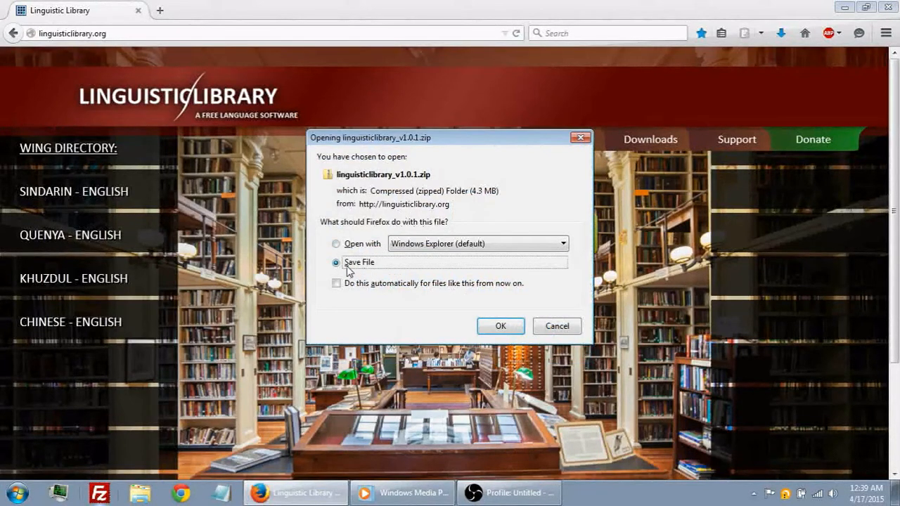
click(503, 329)
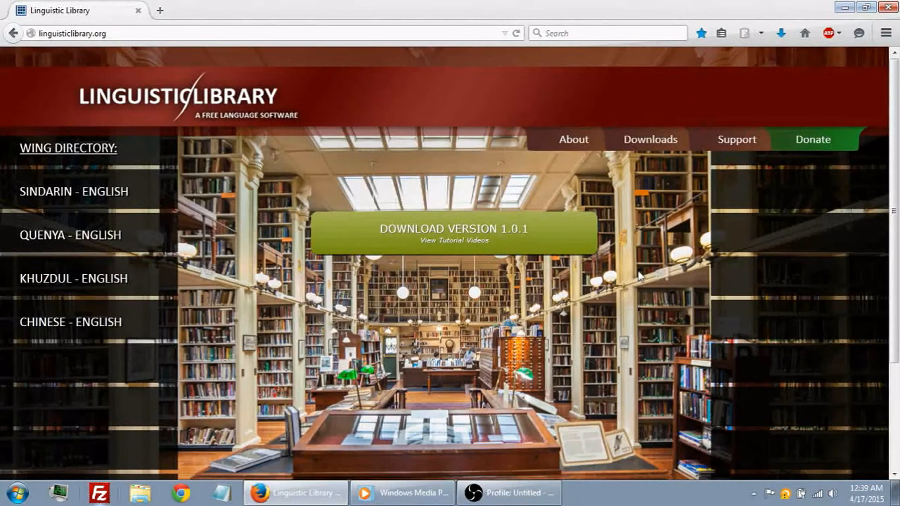
- Extract the downloaded linguisticlibrary_v1.0.1 archive on the desktop into its own linguisticlibrary_v1.0.1 folder with 7-Zip
click(845, 9)
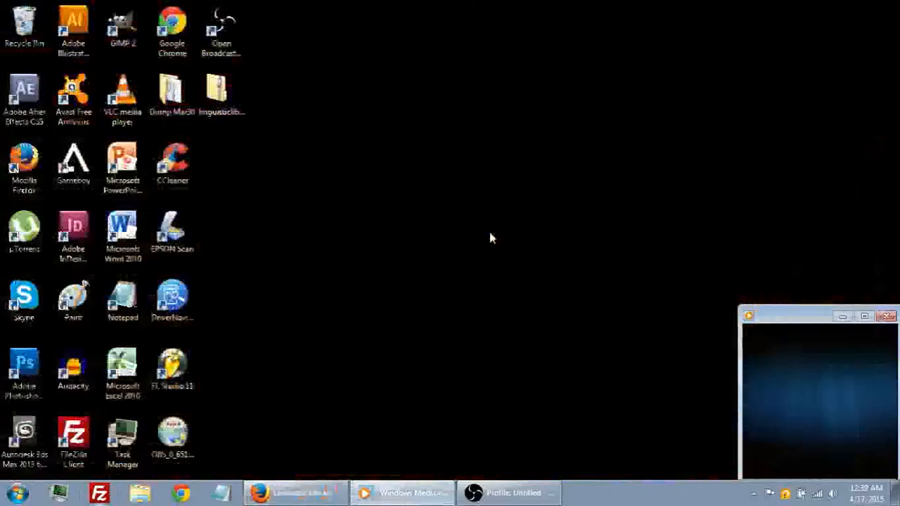
click(229, 98)
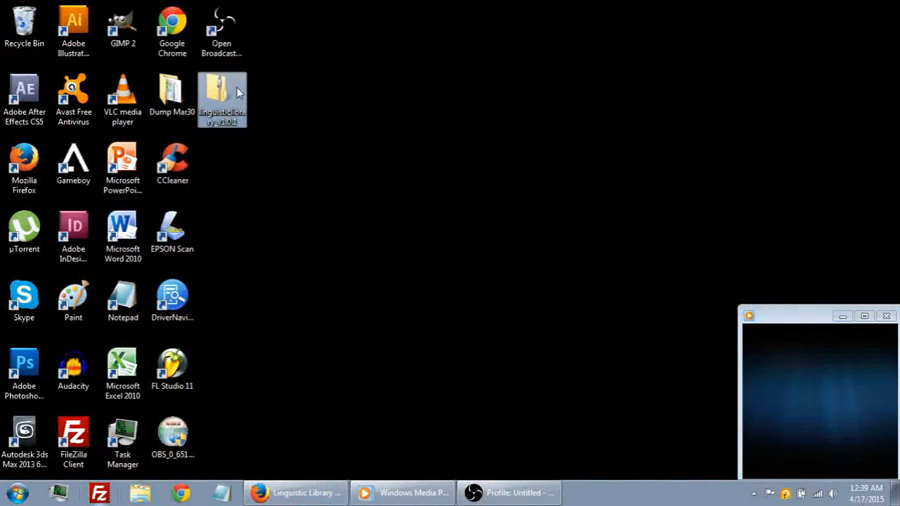
drag(309, 90, 229, 97)
click(305, 117)
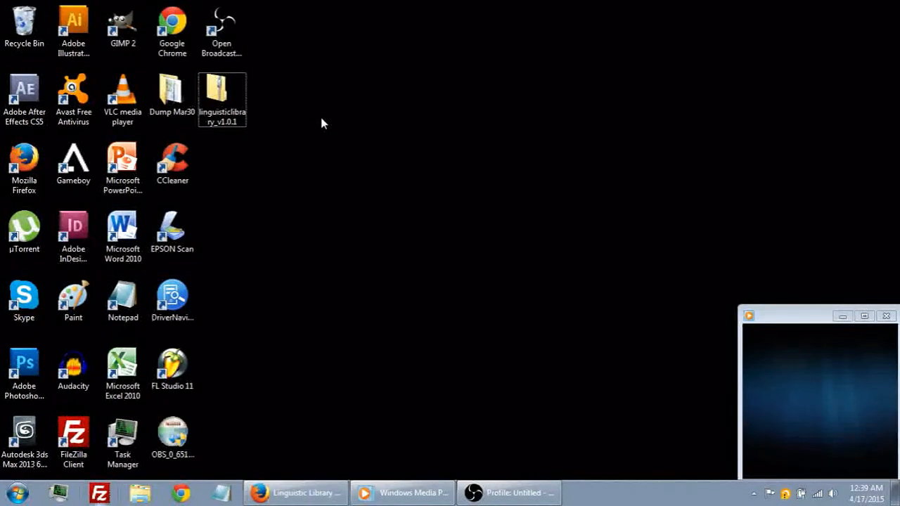
right_click(218, 93)
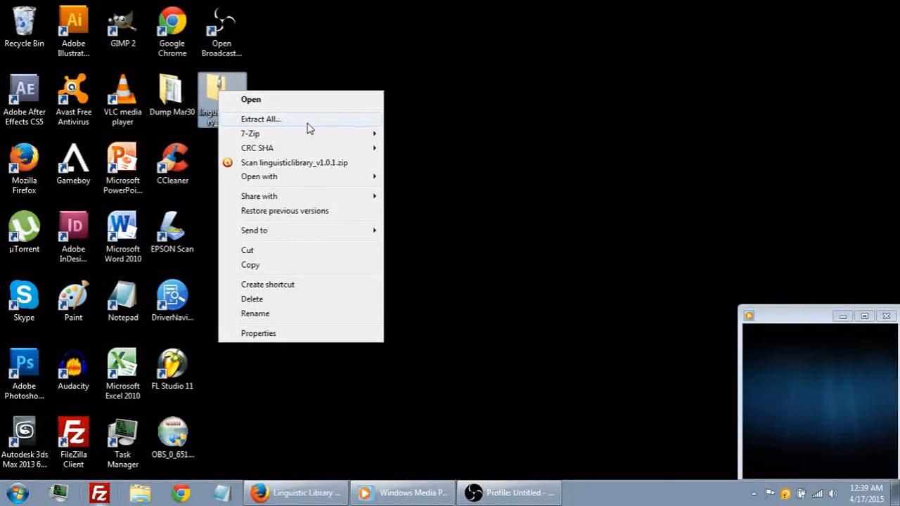
mouse_move(315, 136)
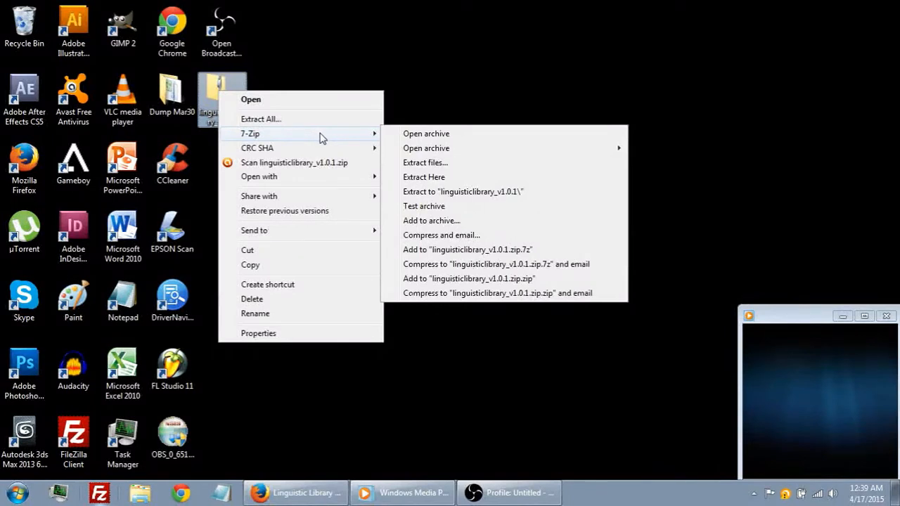
click(442, 195)
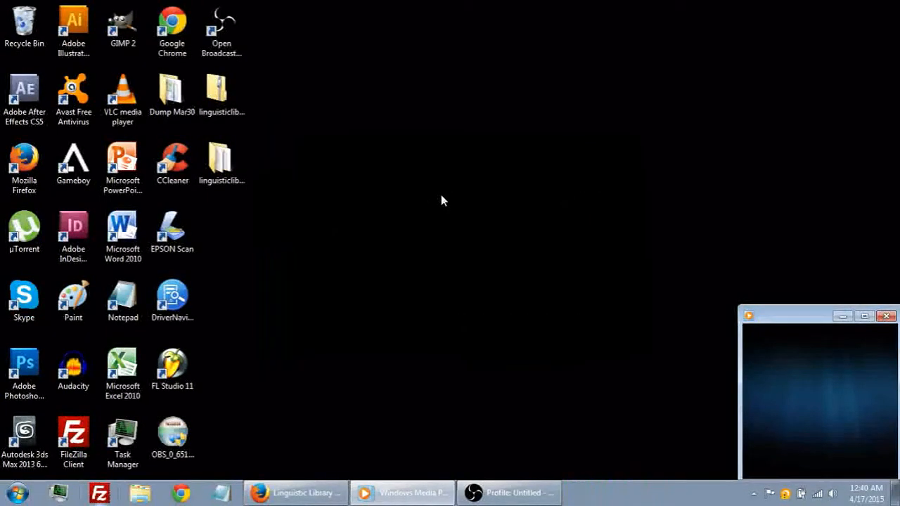
- Open the extracted linguisticlibrary_v1.0.1 folder on the desktop and examine its subfolder and files
click(232, 169)
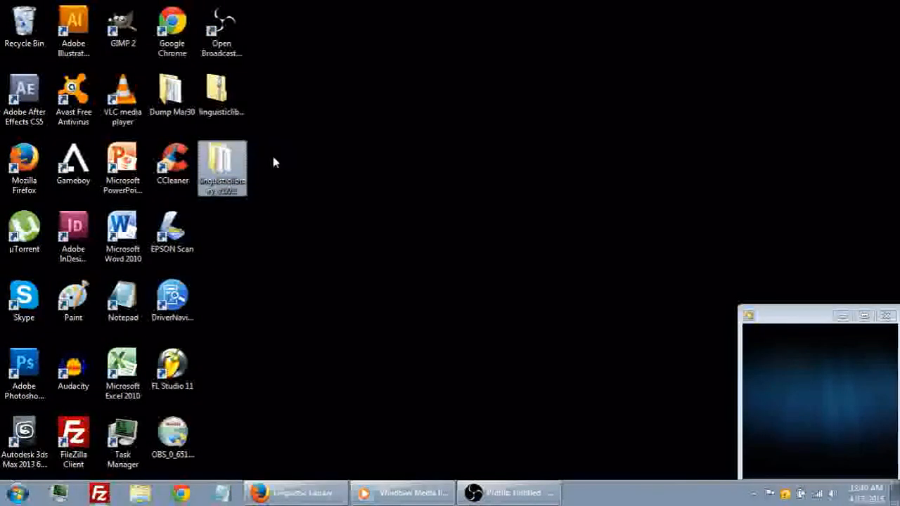
double_click(223, 167)
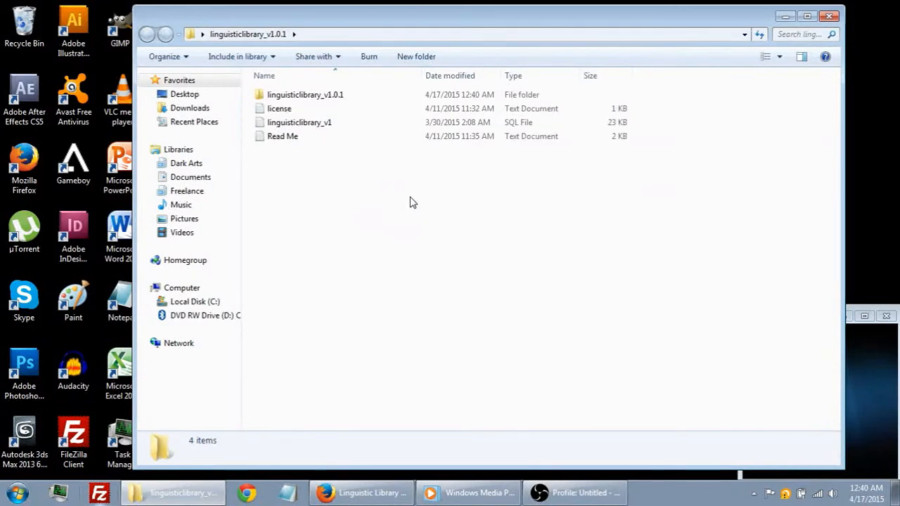
click(303, 95)
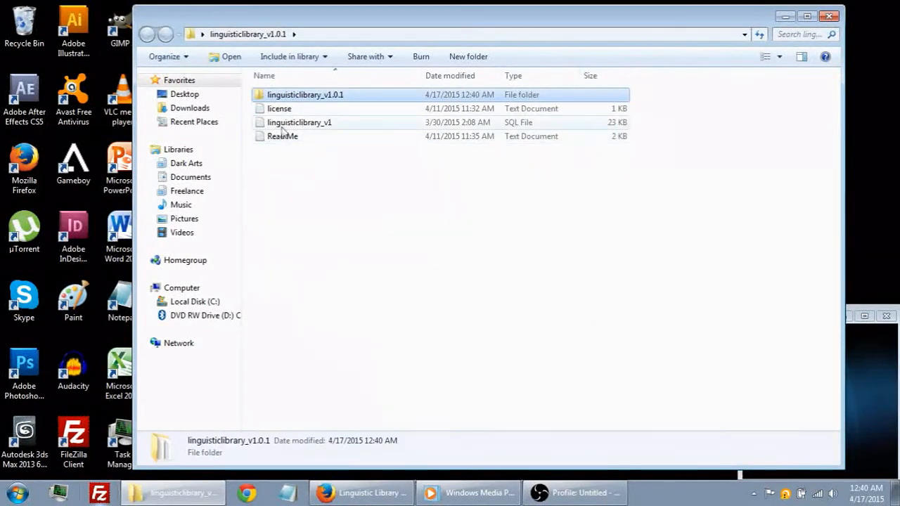
click(308, 172)
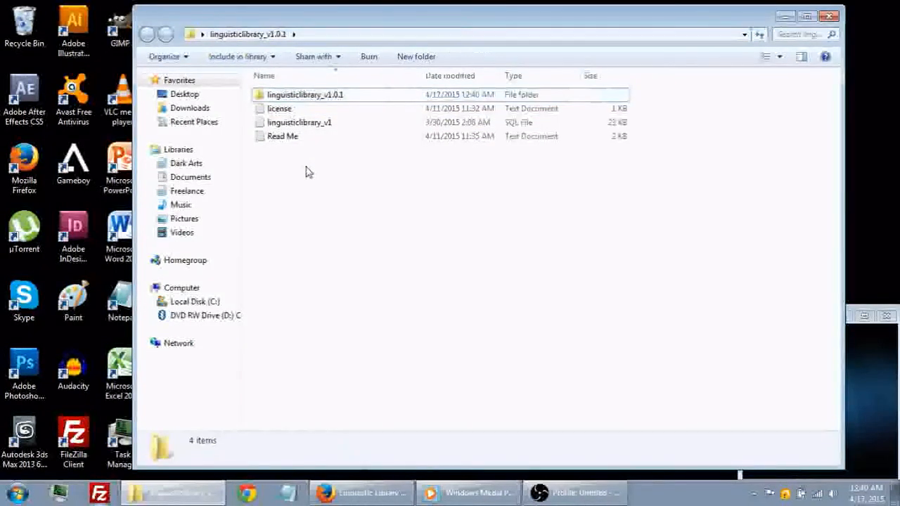
click(325, 96)
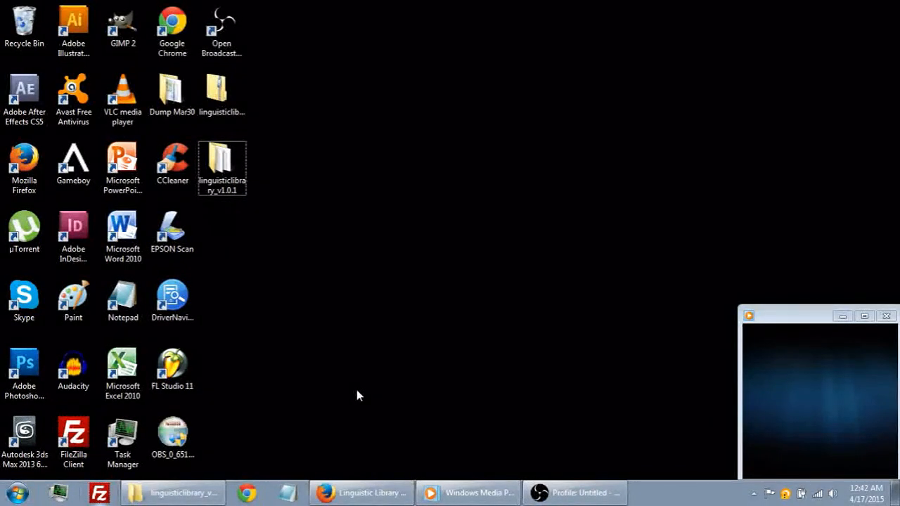
- Launch FileZilla, dismiss the update notice and reposition the program window on the desktop
click(105, 492)
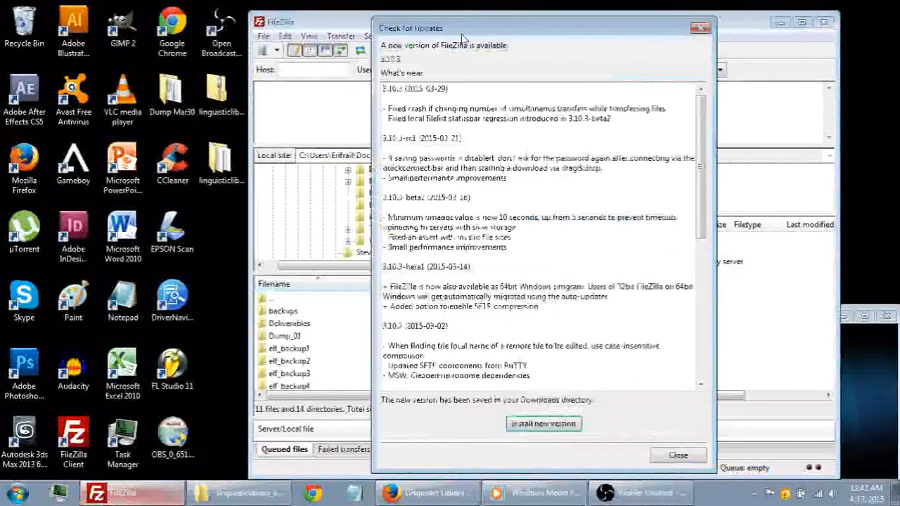
click(700, 31)
drag(613, 24, 568, 24)
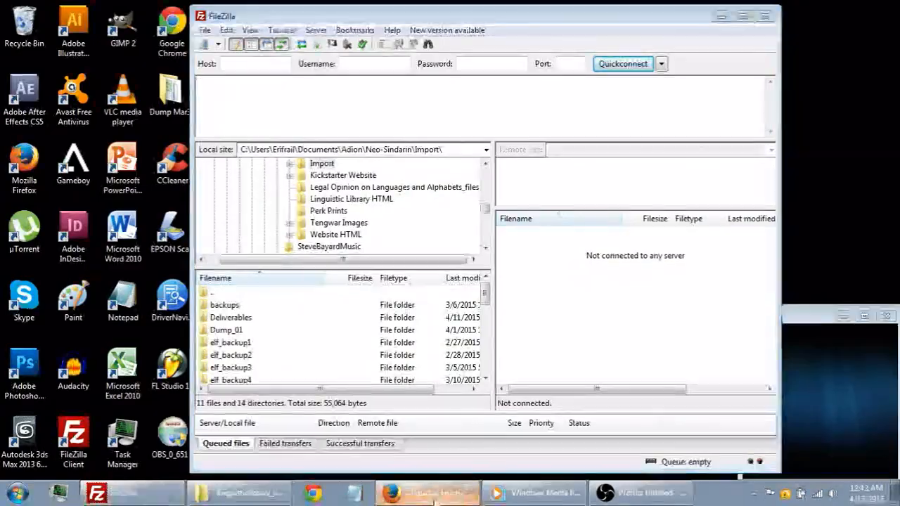
- Switch to Firefox, open bluehost.com in a new tab and log in to the hosting control panel
click(455, 500)
click(161, 11)
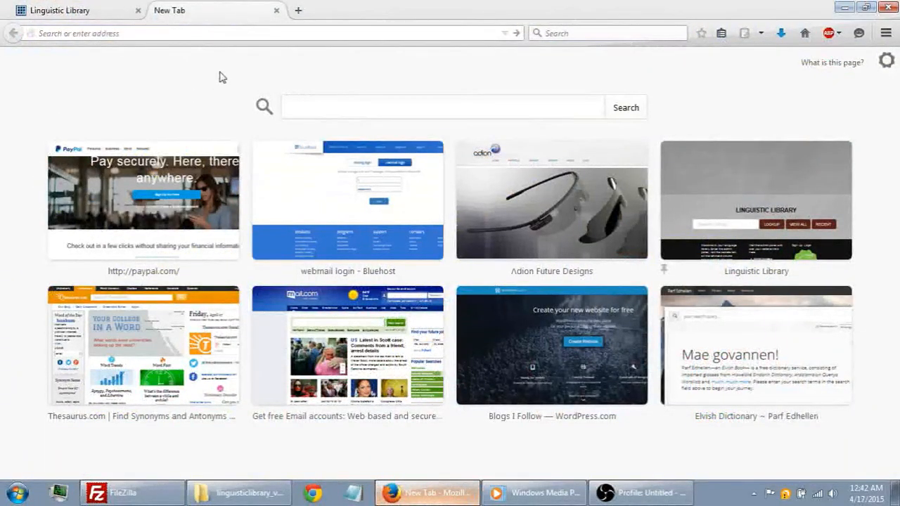
text(bluehost.com/)
key(Return)
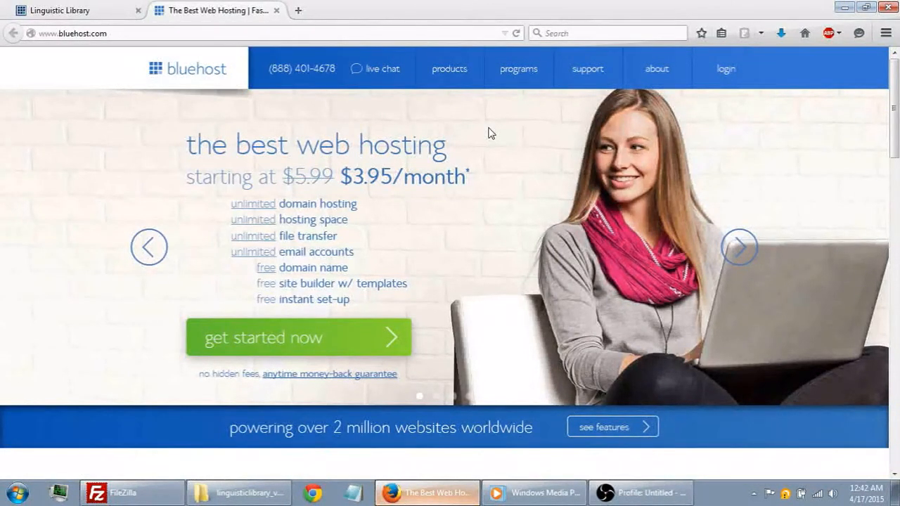
click(719, 76)
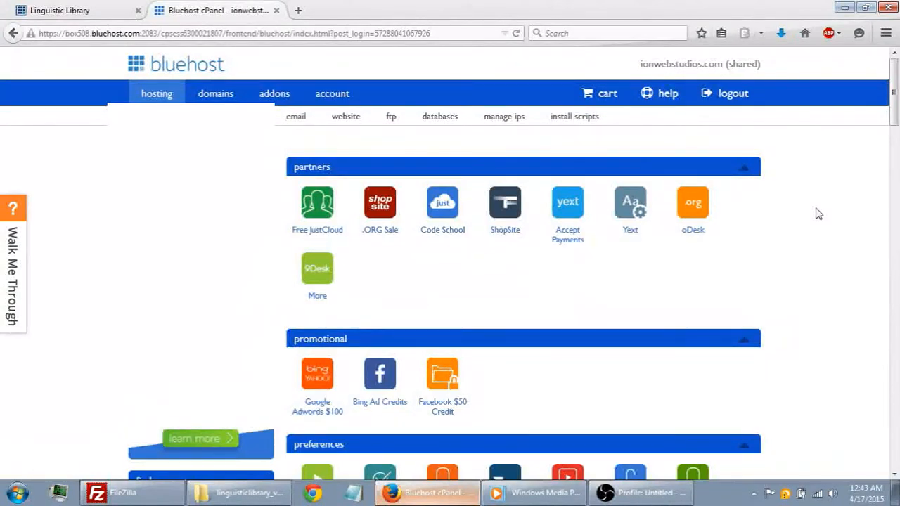
- Open the FTP Accounts page in the Bluehost control panel and go to the Add FTP Account form
scroll(819, 213, down, 8)
click(506, 225)
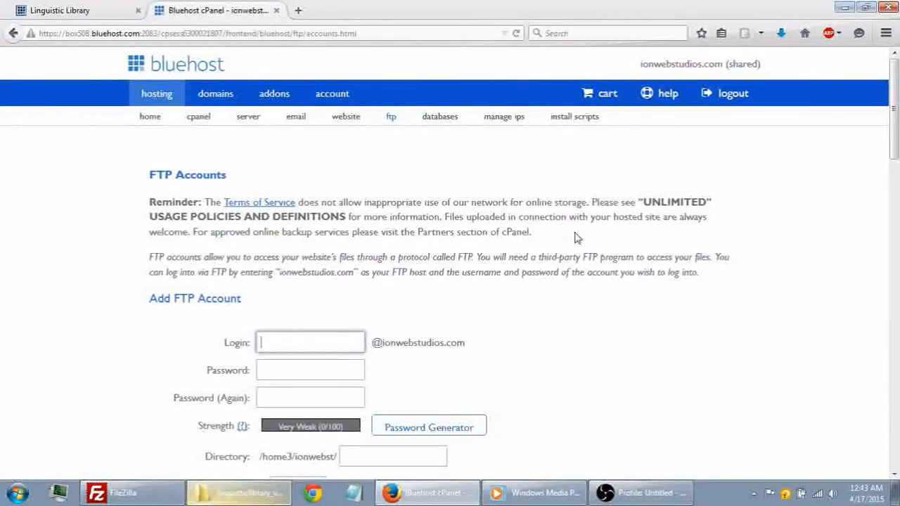
scroll(574, 238, down, 2)
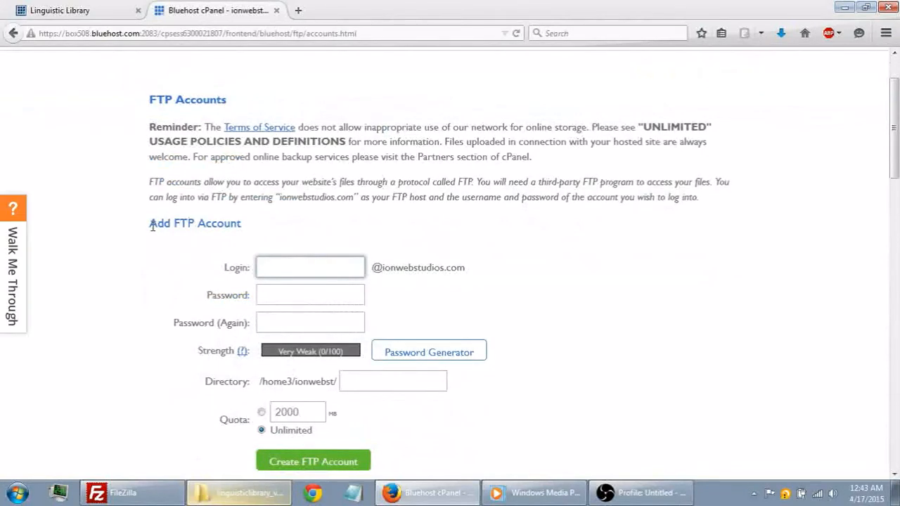
- Examine the Add FTP Account form's login field, domain suffix and password fields
drag(150, 223, 249, 222)
click(267, 230)
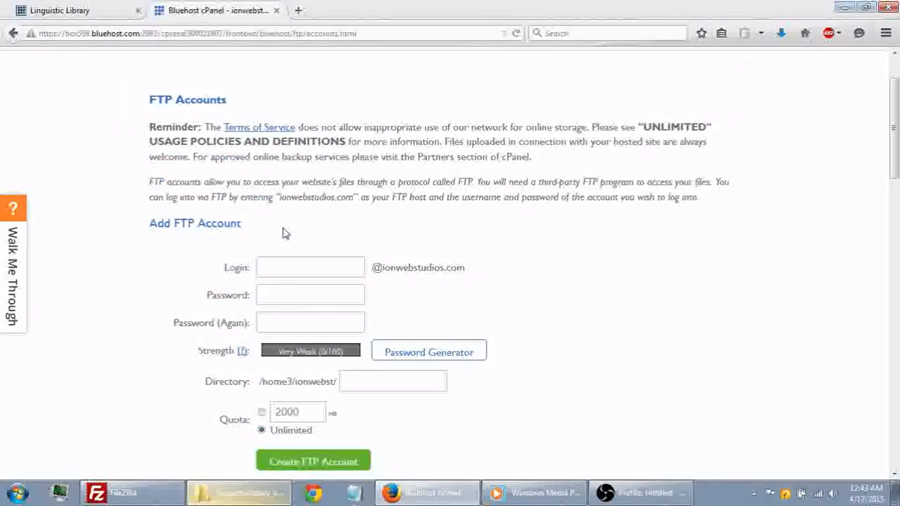
click(304, 267)
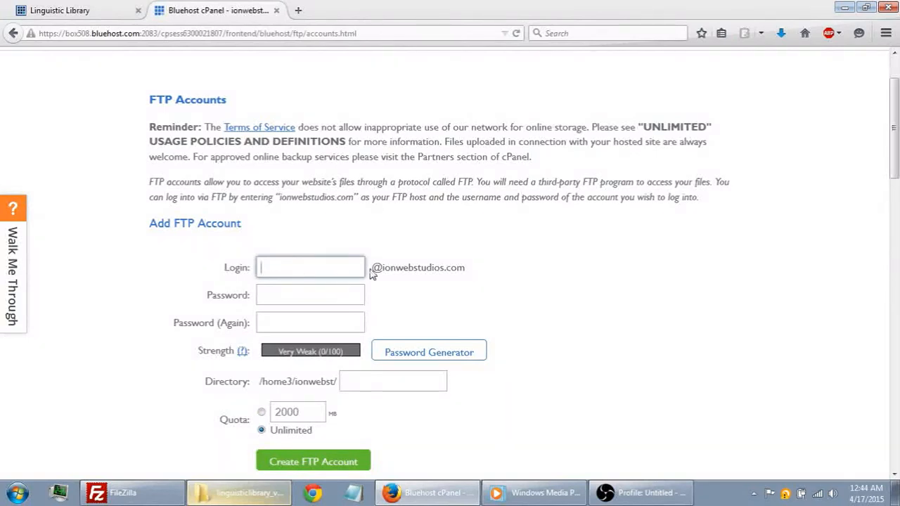
drag(372, 268, 474, 275)
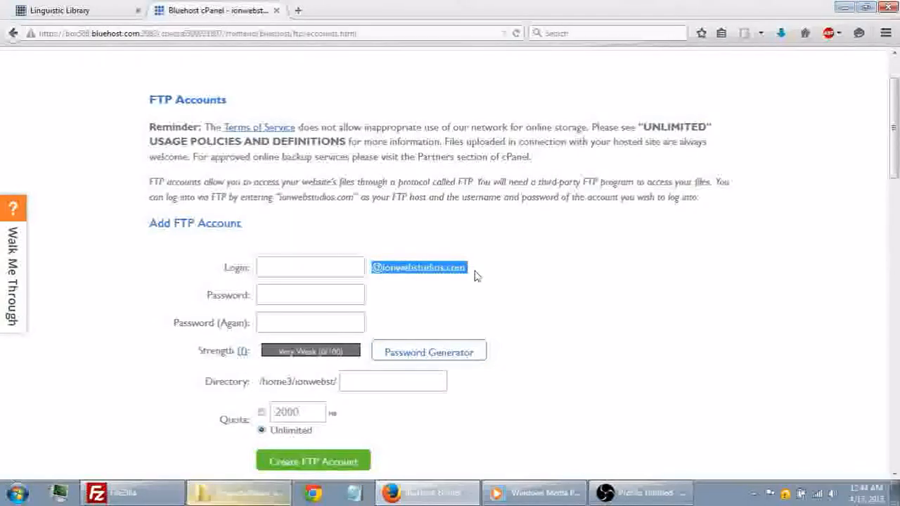
click(527, 273)
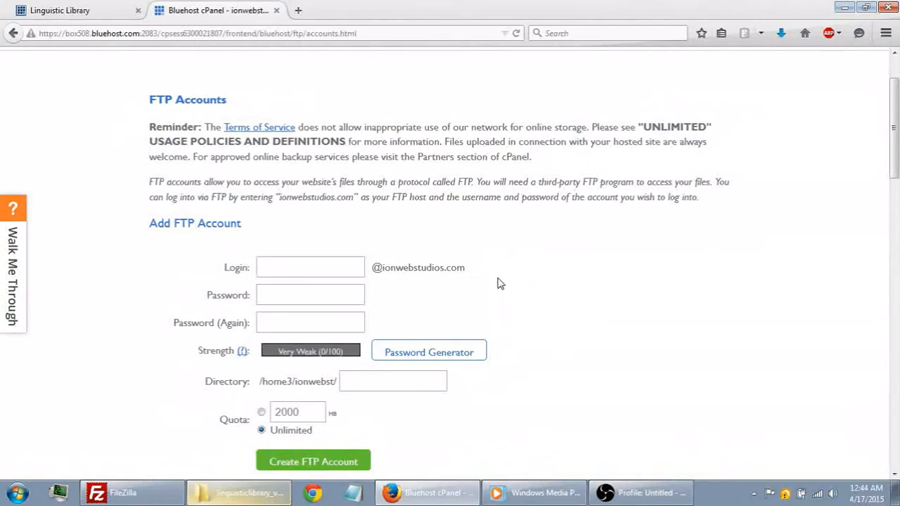
click(326, 295)
click(330, 323)
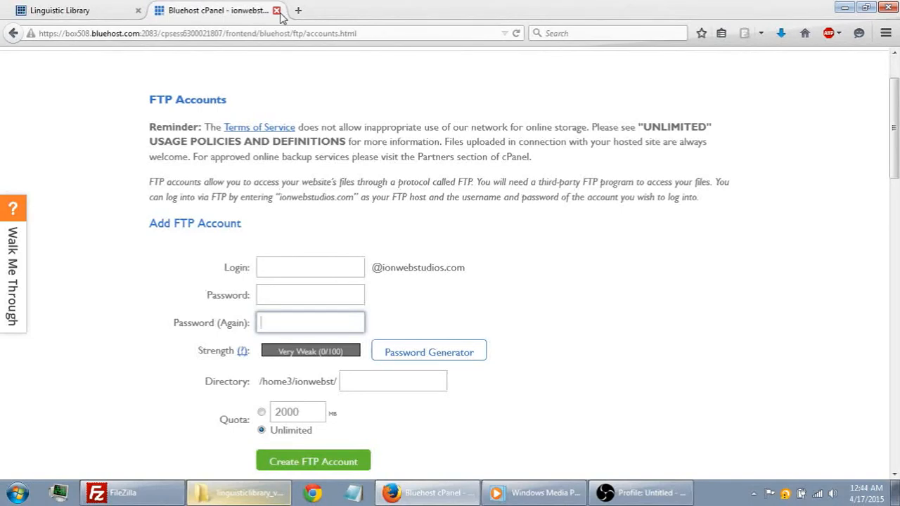
- Switch to FileZilla and open the Site Manager
click(843, 7)
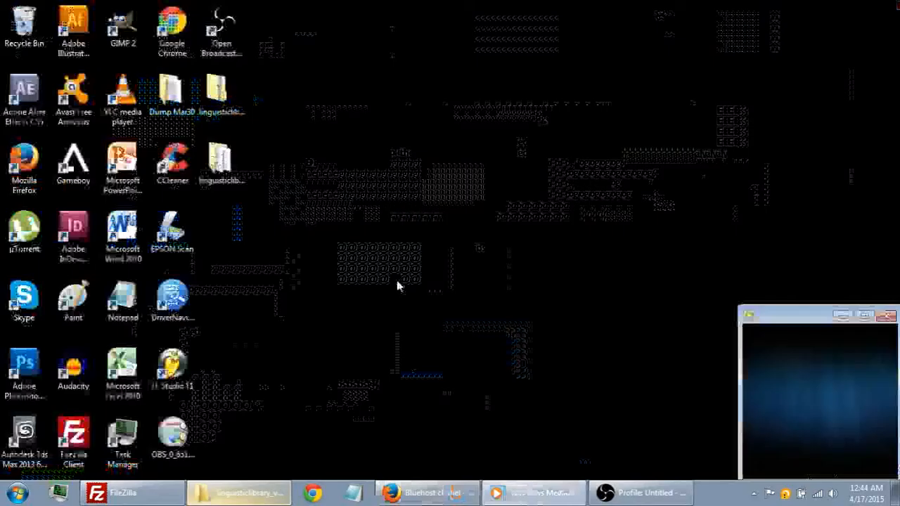
click(116, 492)
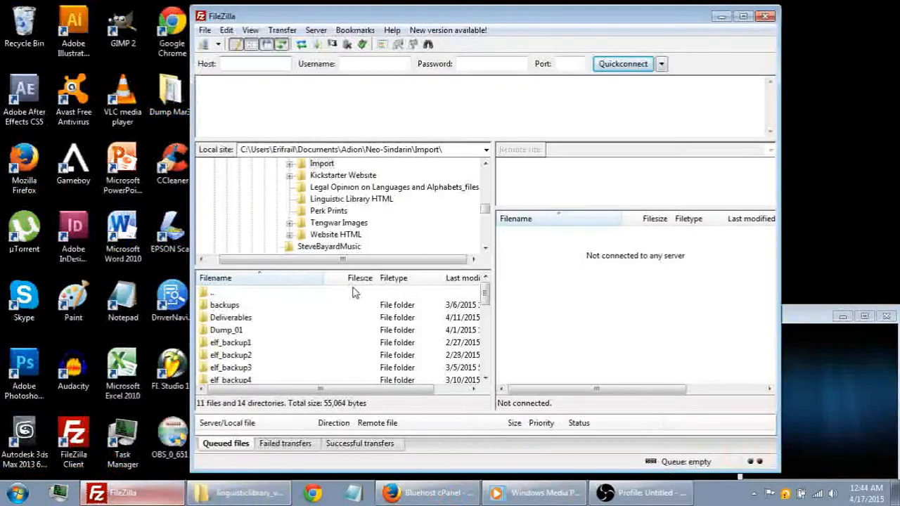
click(204, 30)
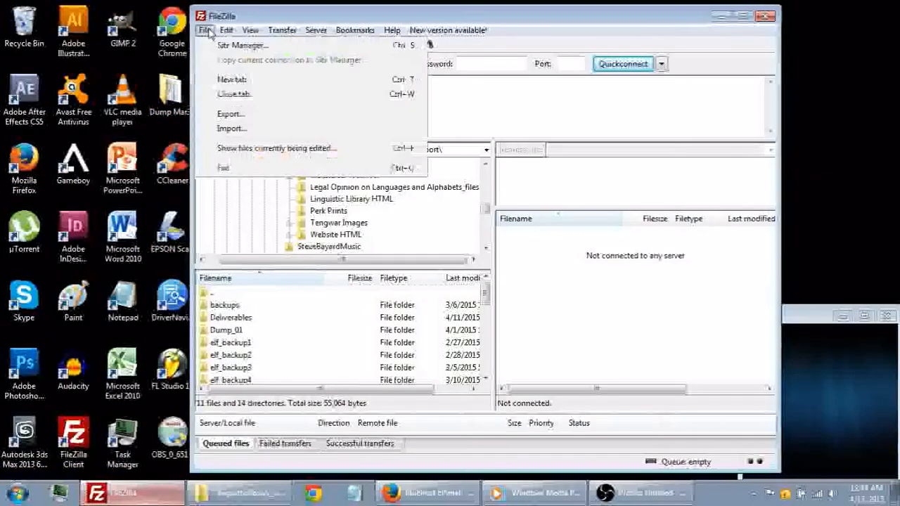
click(226, 44)
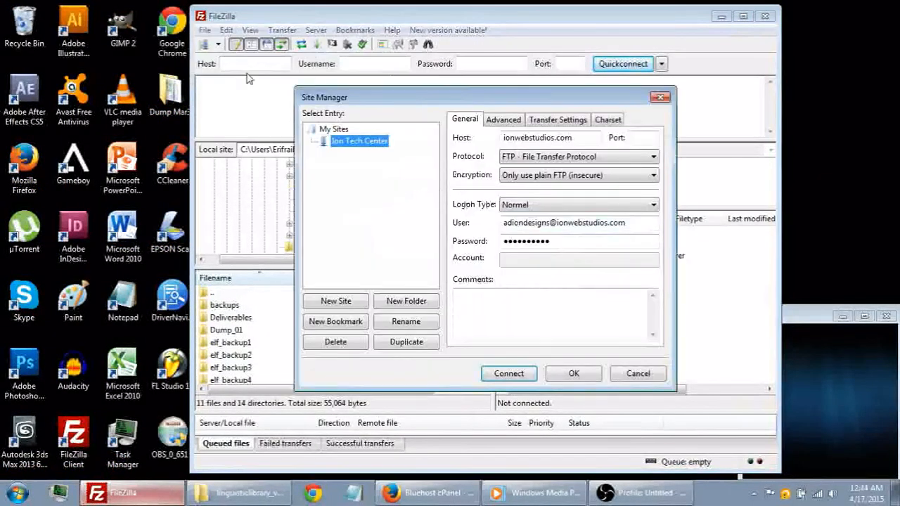
drag(356, 93, 339, 89)
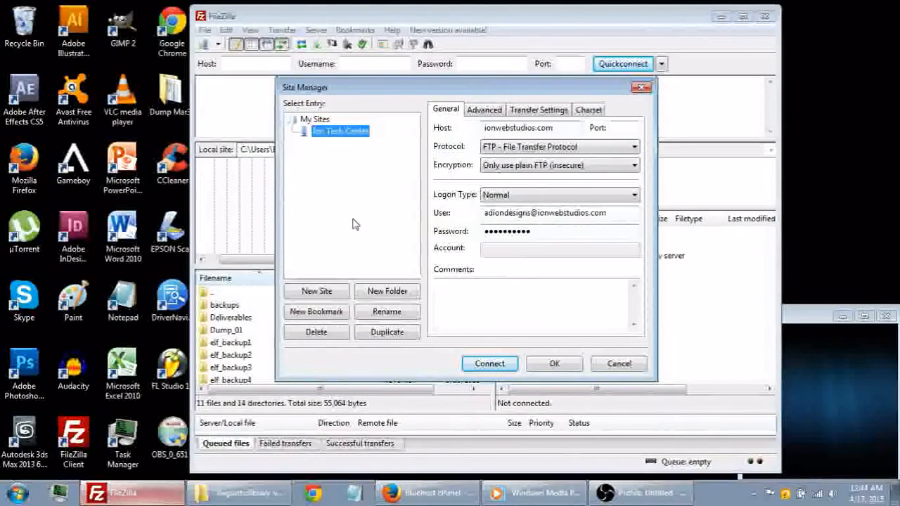
- Add a new site entry named Linguistics under My Sites
click(318, 291)
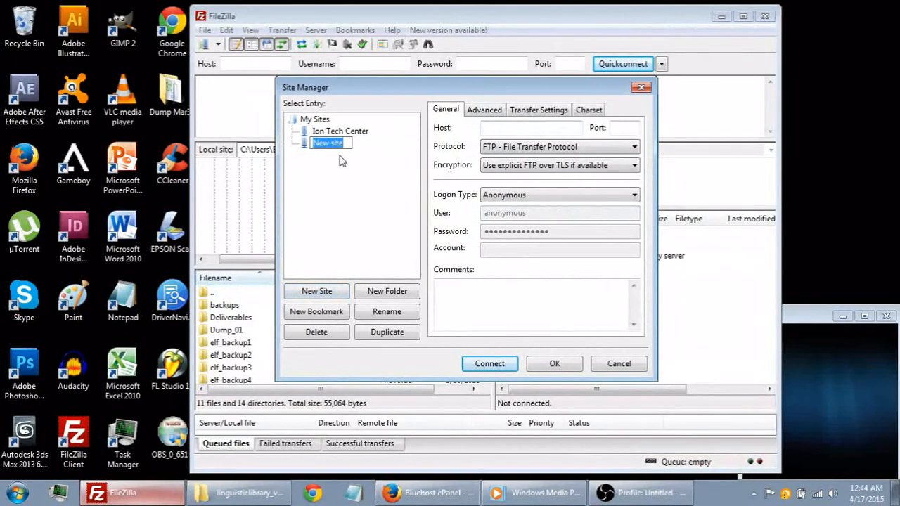
text(Linguistics)
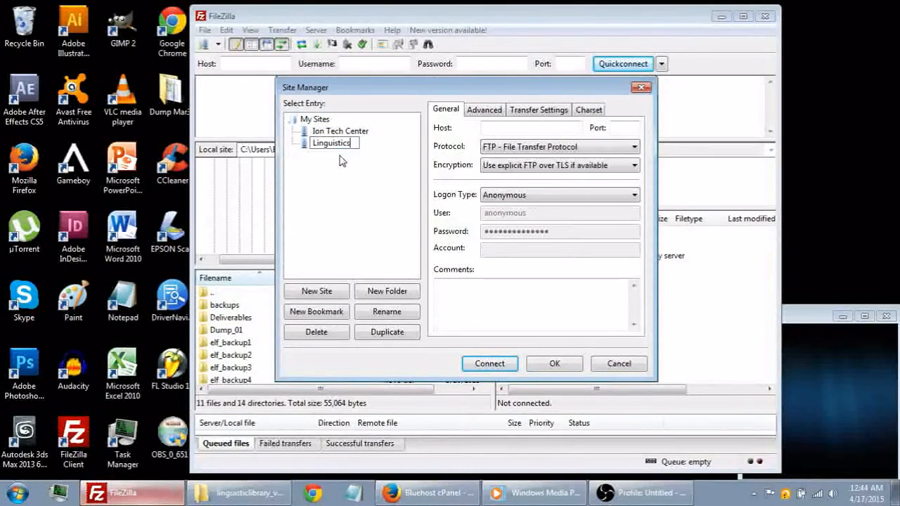
key(Return)
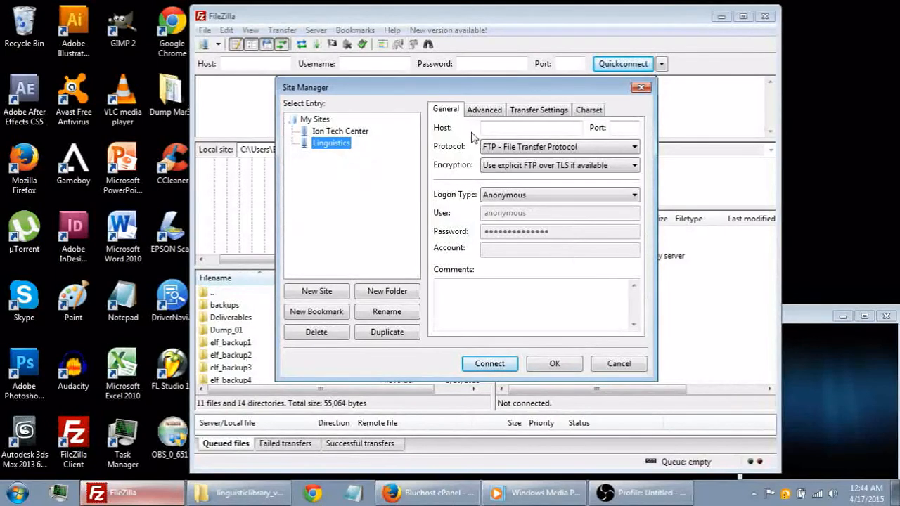
- Set the Linguistics site's logon type to Normal and clear its default user and password fields
click(532, 128)
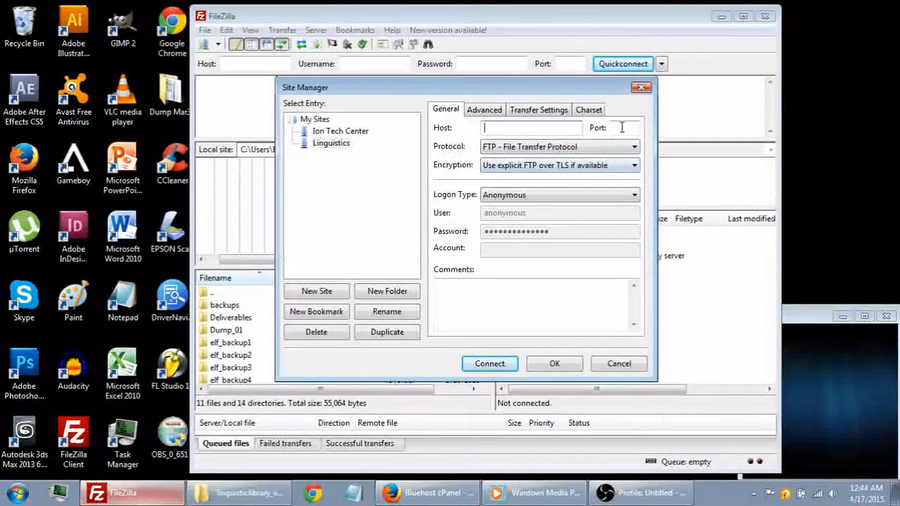
click(515, 195)
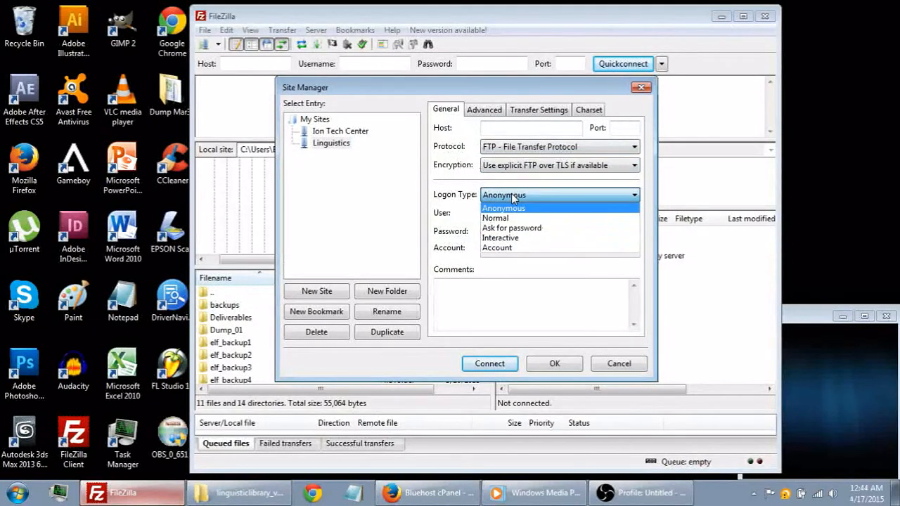
click(512, 218)
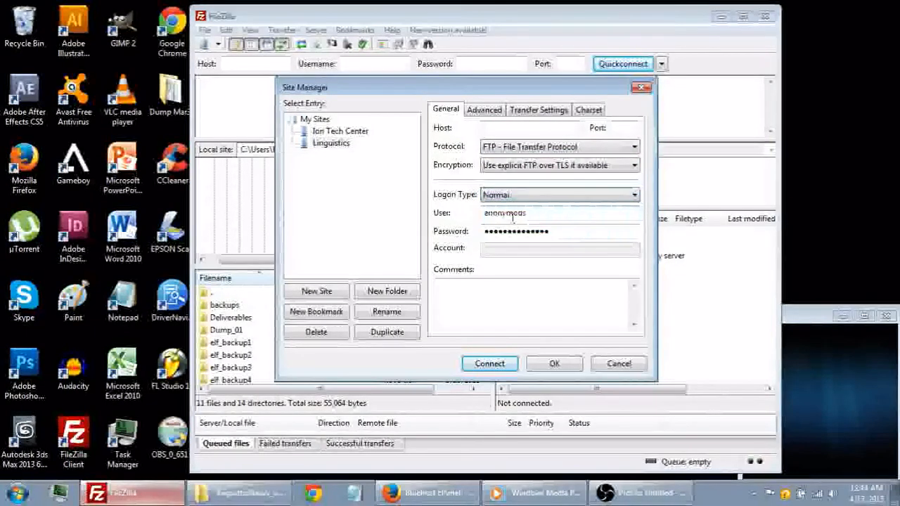
double_click(544, 215)
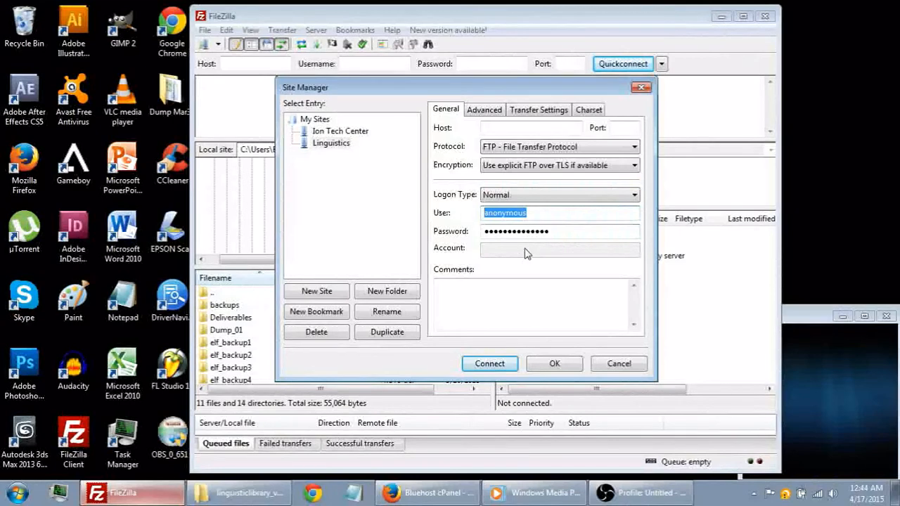
key(BackSpace)
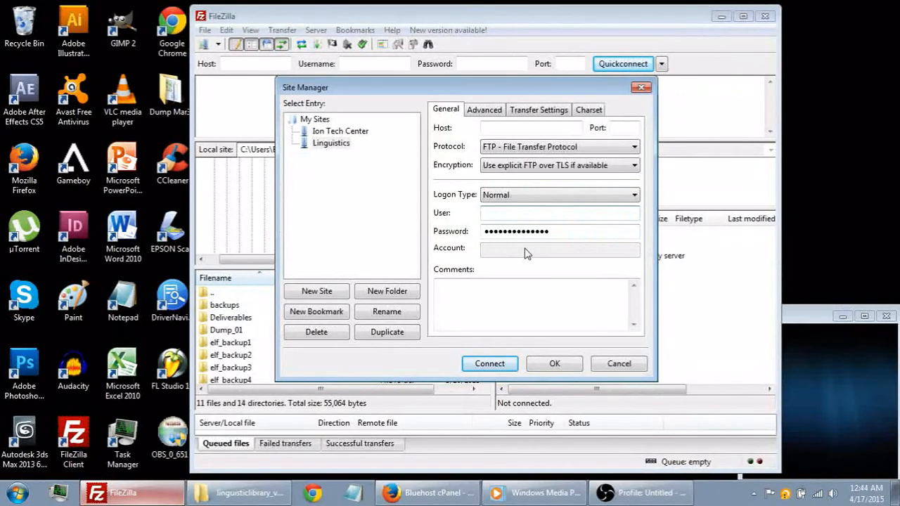
double_click(531, 231)
key(BackSpace)
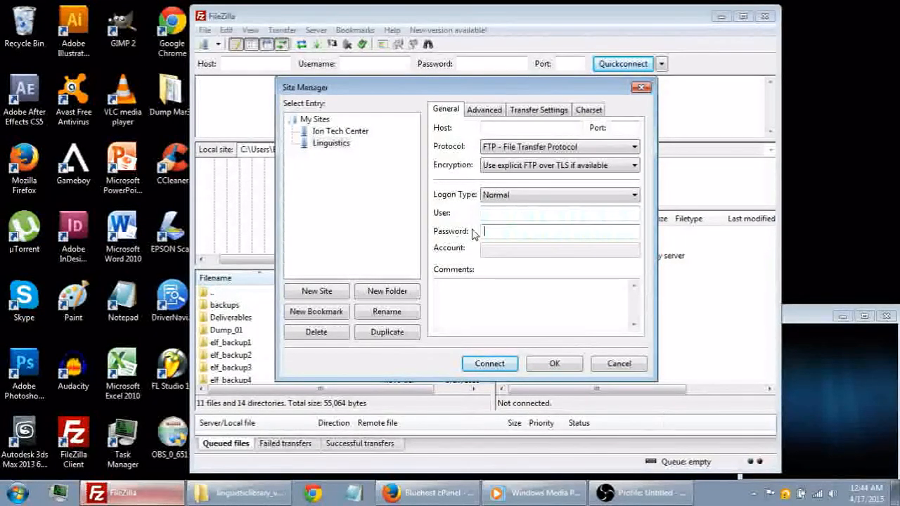
click(489, 127)
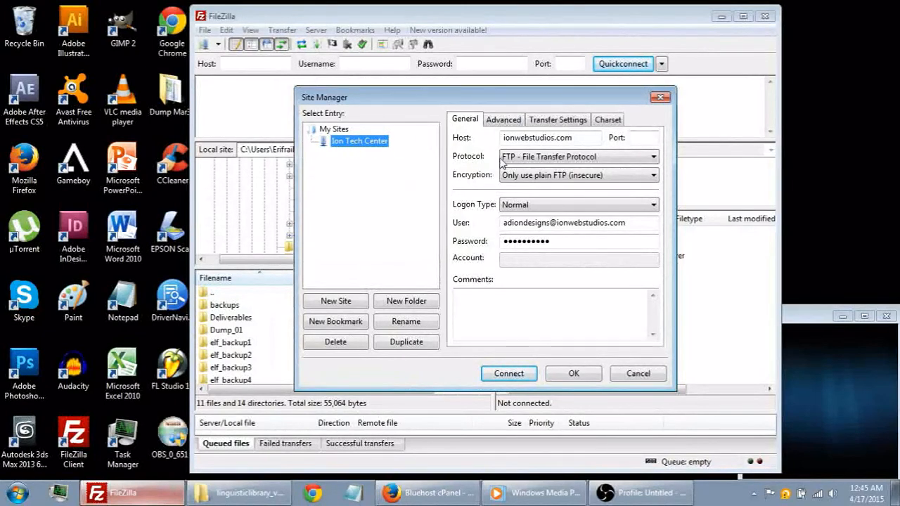
- Review the host of the saved Ion Tech Center site and connect to that site
drag(505, 140, 560, 138)
click(577, 137)
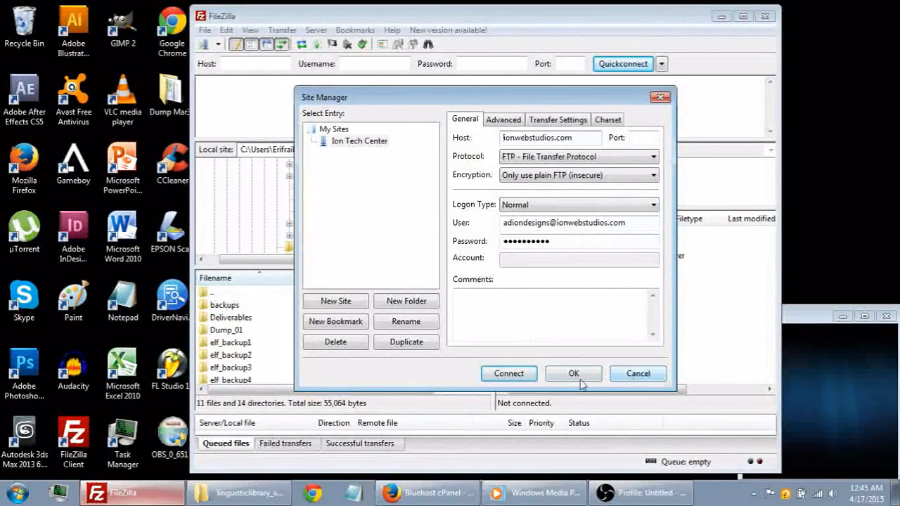
click(507, 375)
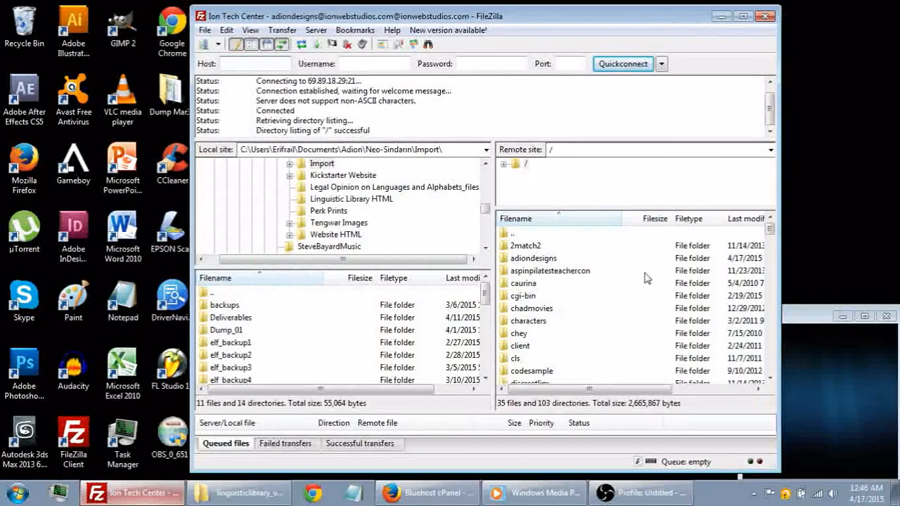
- Open the adiondesigns folder on the remote site and look through its contents
click(545, 259)
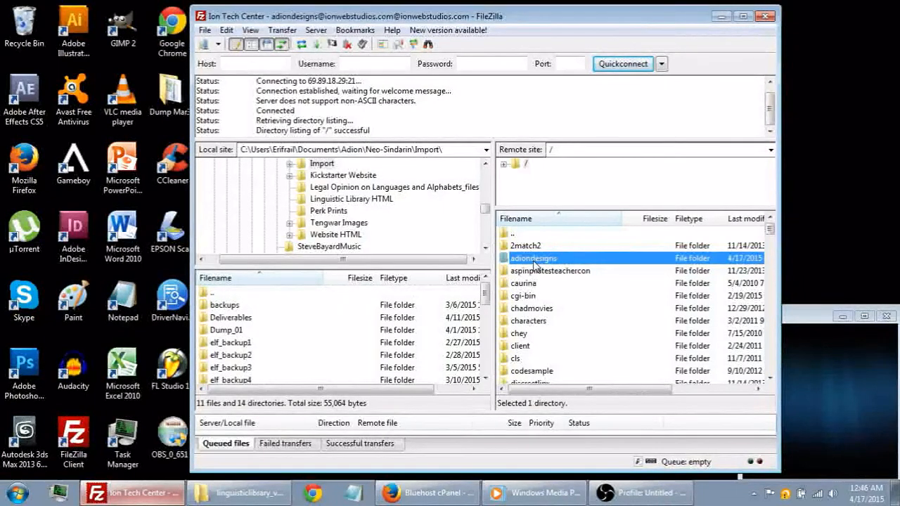
double_click(533, 264)
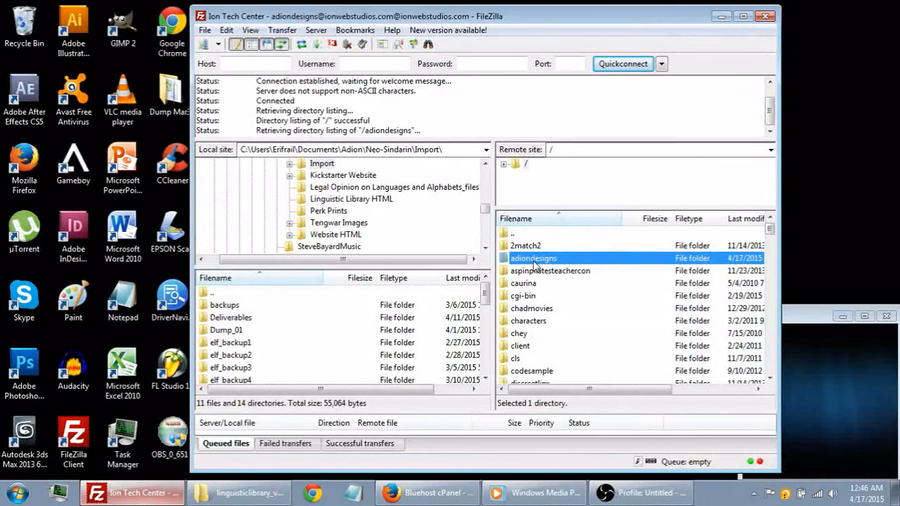
scroll(585, 307, down, 2)
scroll(585, 307, up, 2)
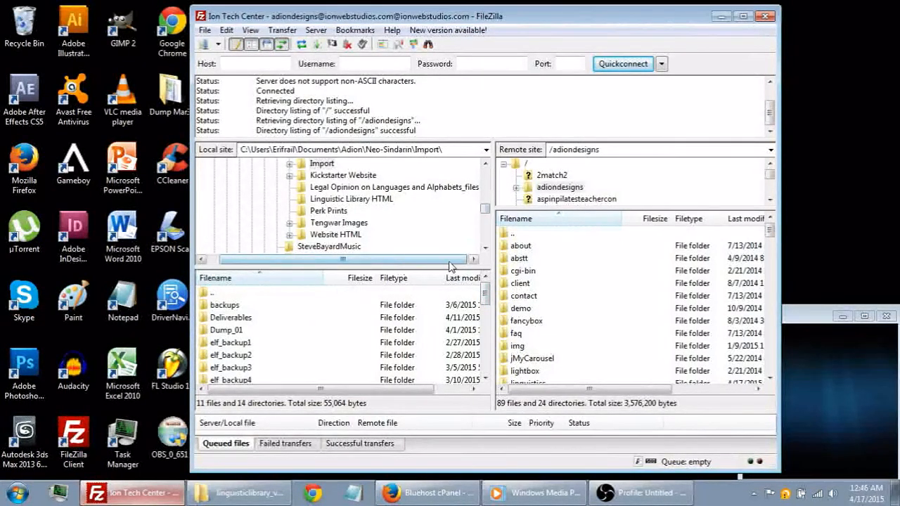
- Browse the local site to the Desktop's linguisticlibrary_v1.0.1 folder and compare it with the extracted folder in Windows Explorer
drag(485, 212, 485, 200)
click(291, 200)
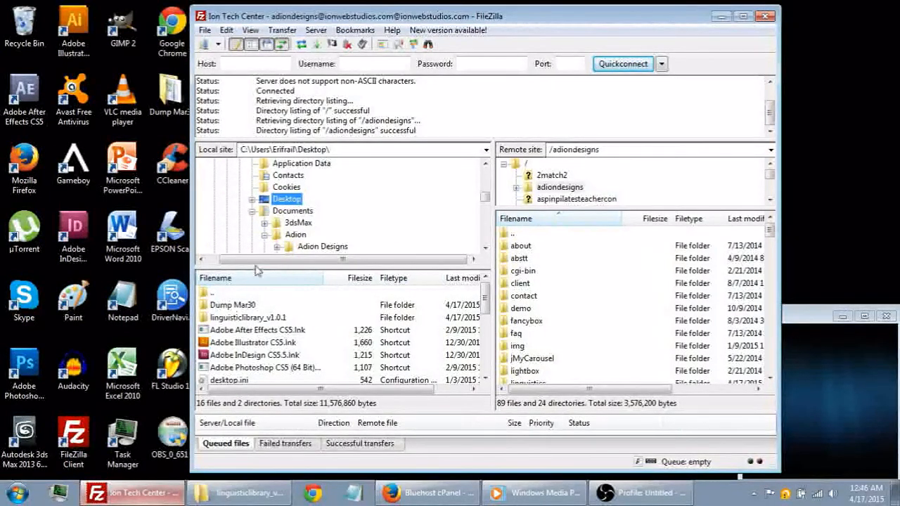
click(259, 320)
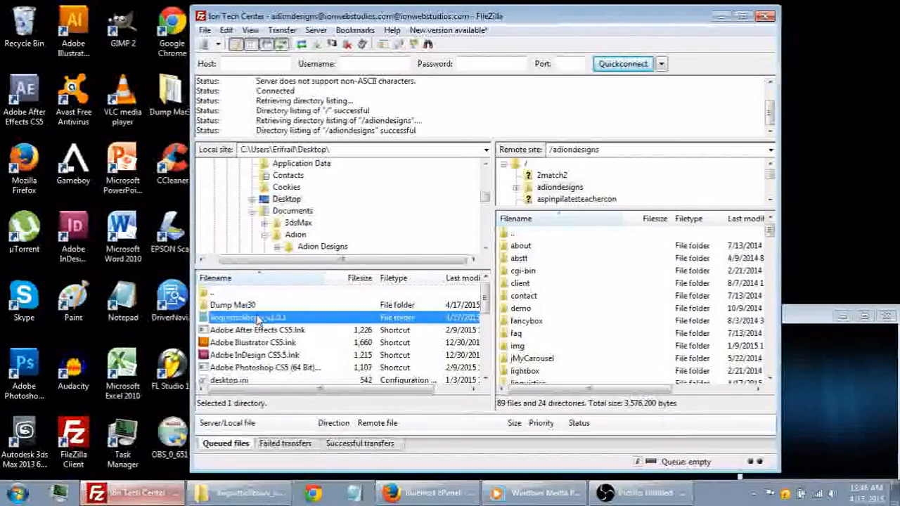
double_click(259, 321)
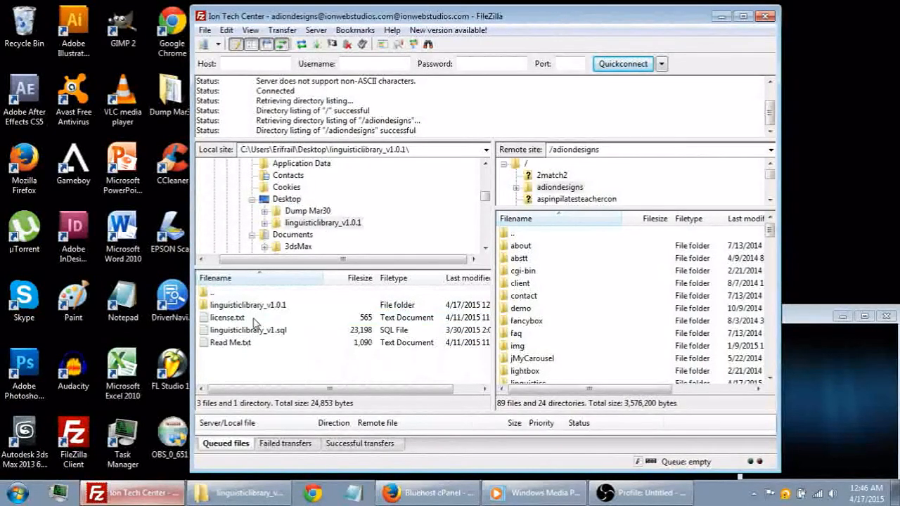
click(239, 492)
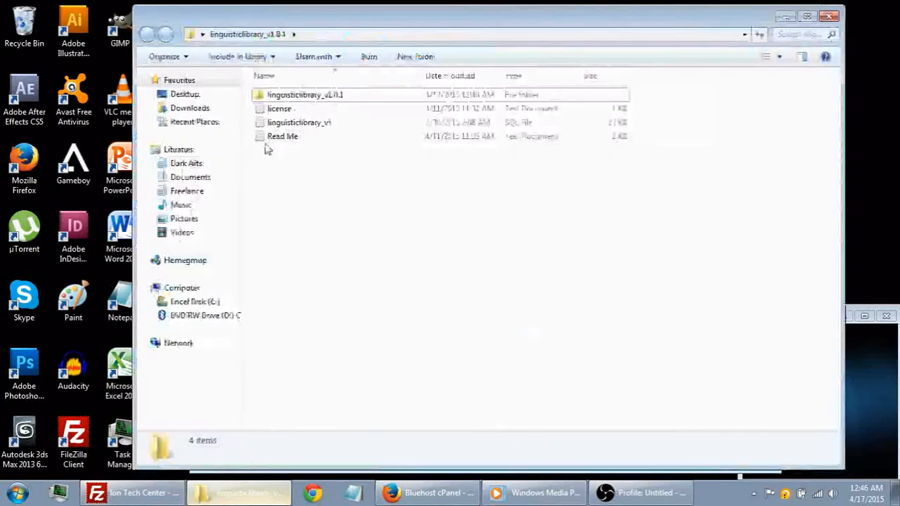
click(239, 492)
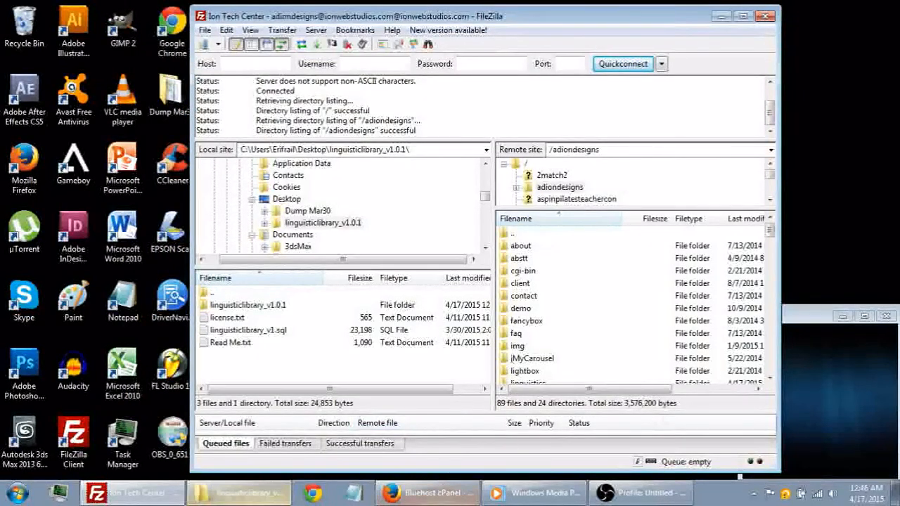
- Switch to Firefox, view the adiondesigns.com home page in a new tab, and return to FileZilla
click(427, 492)
click(295, 10)
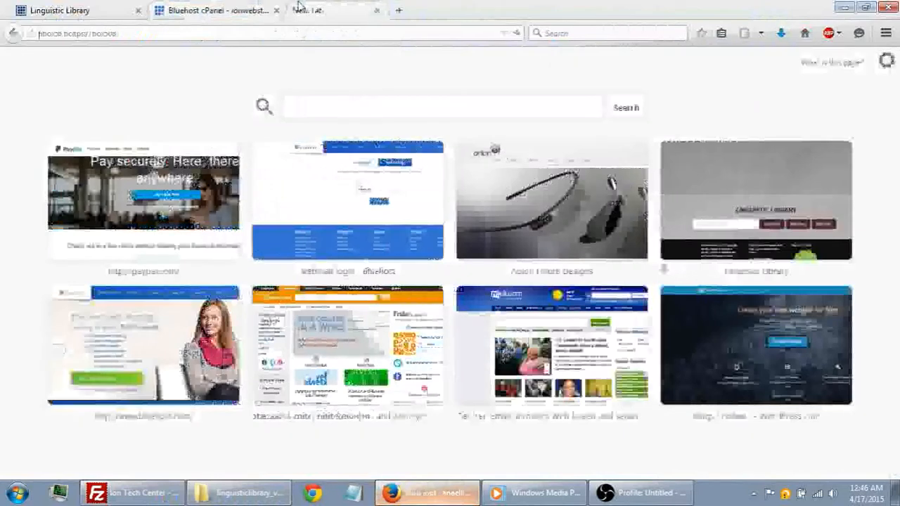
text(adiondesigns.com)
key(Return)
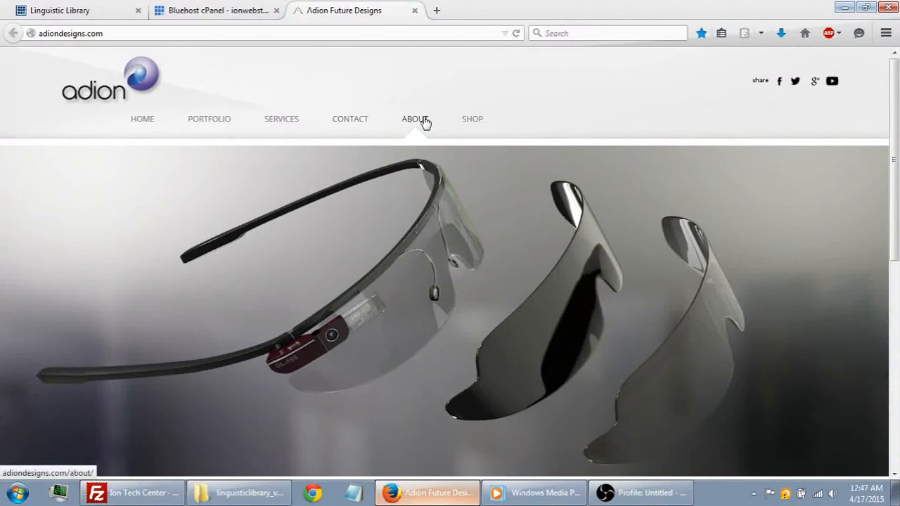
click(844, 7)
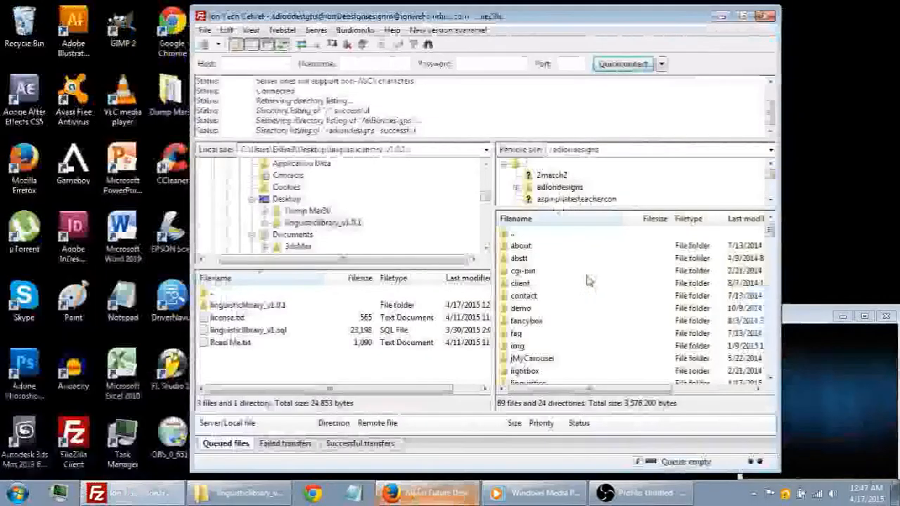
- Create a directory named linguistics inside the remote /adiondesigns folder
click(532, 298)
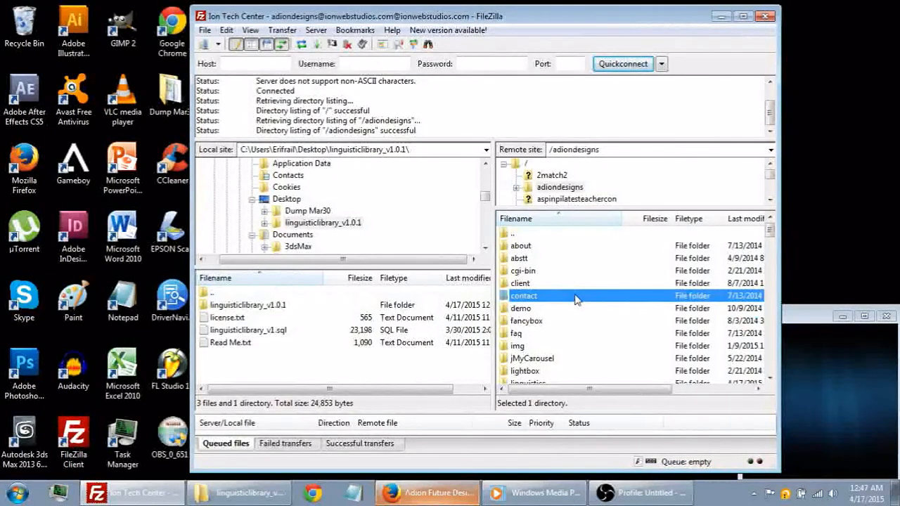
scroll(590, 300, down, 2)
scroll(591, 300, down, 7)
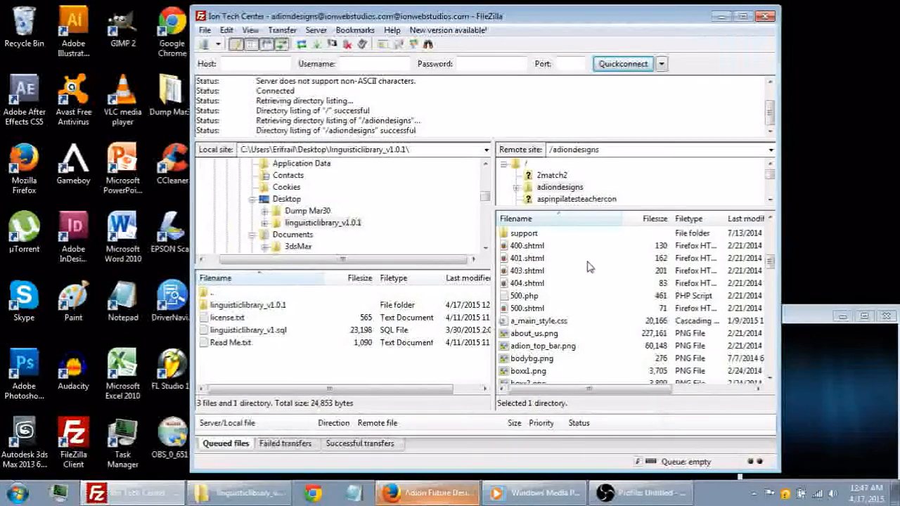
right_click(589, 262)
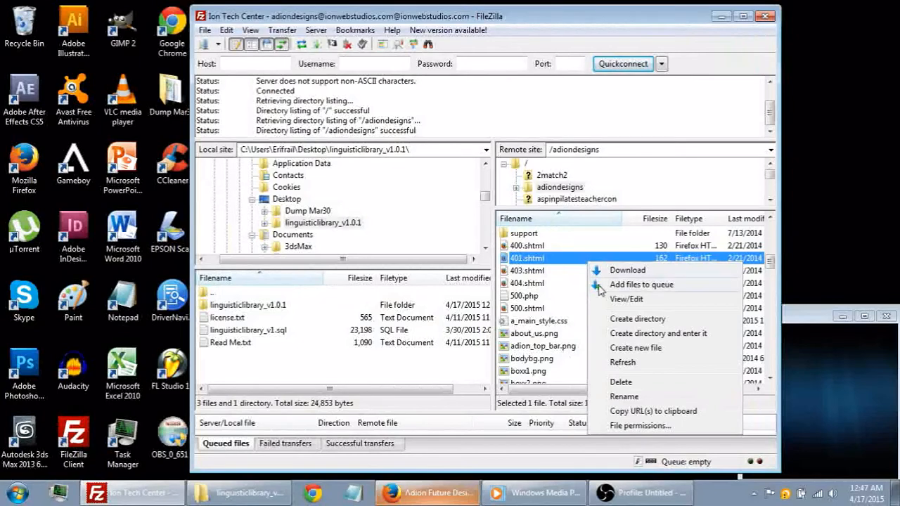
click(628, 320)
text(l)
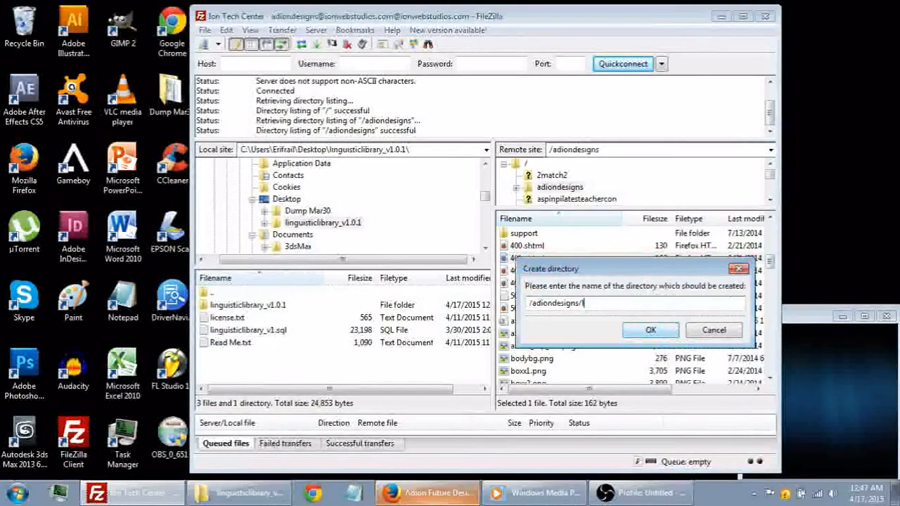
text(inguistics)
click(625, 327)
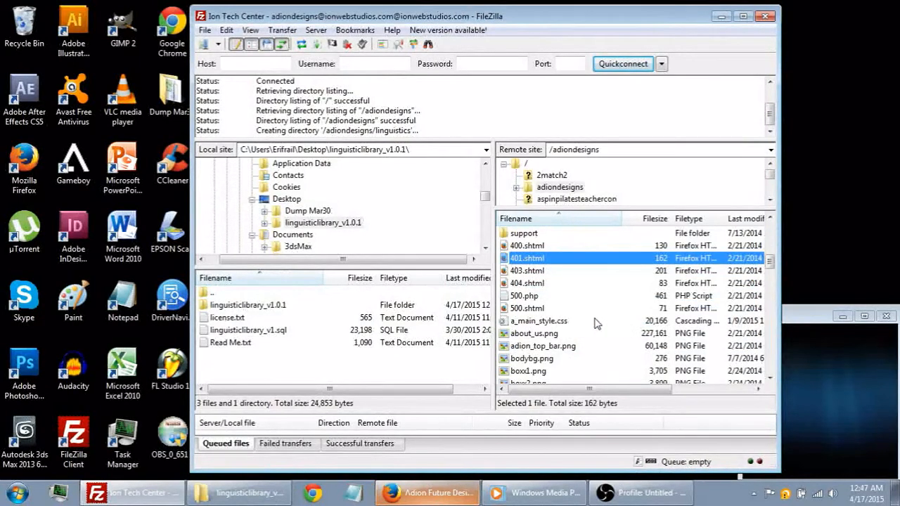
- Open the new linguistics folder on the remote site and check the extracted library files in Windows Explorer
scroll(596, 323, up, 5)
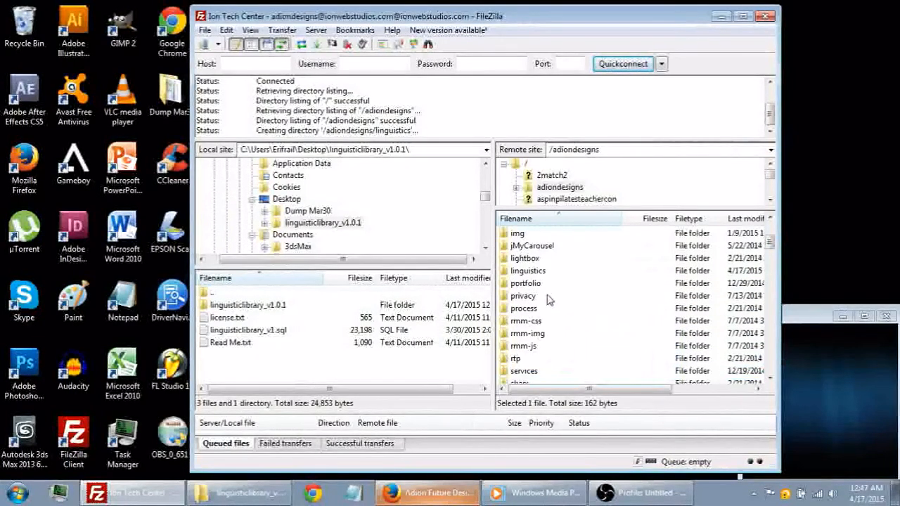
click(533, 272)
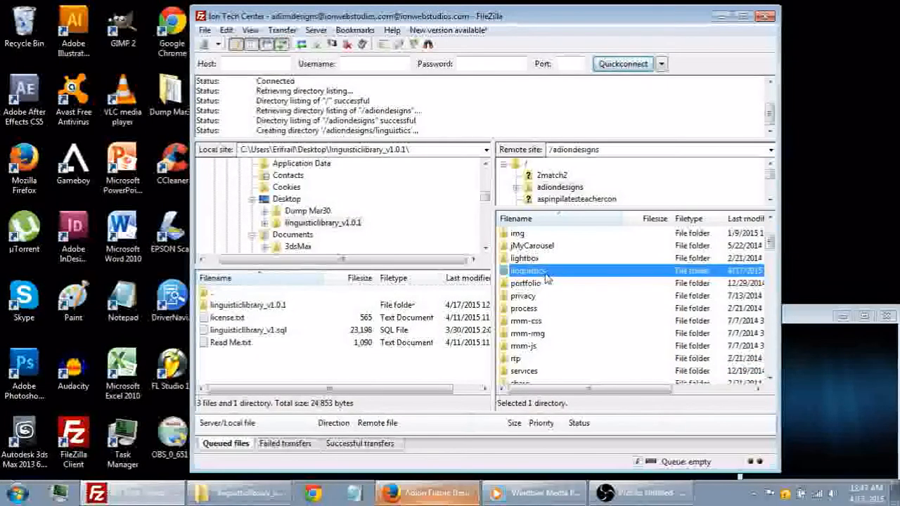
double_click(546, 274)
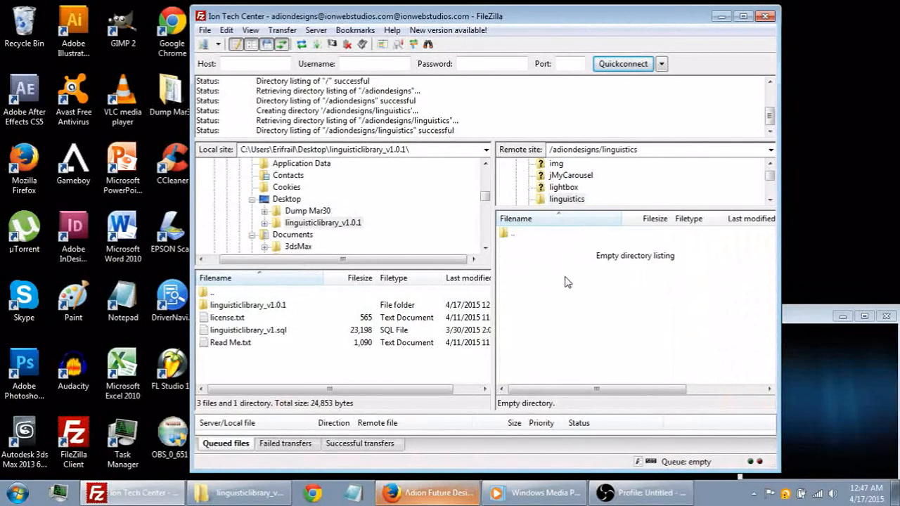
click(236, 499)
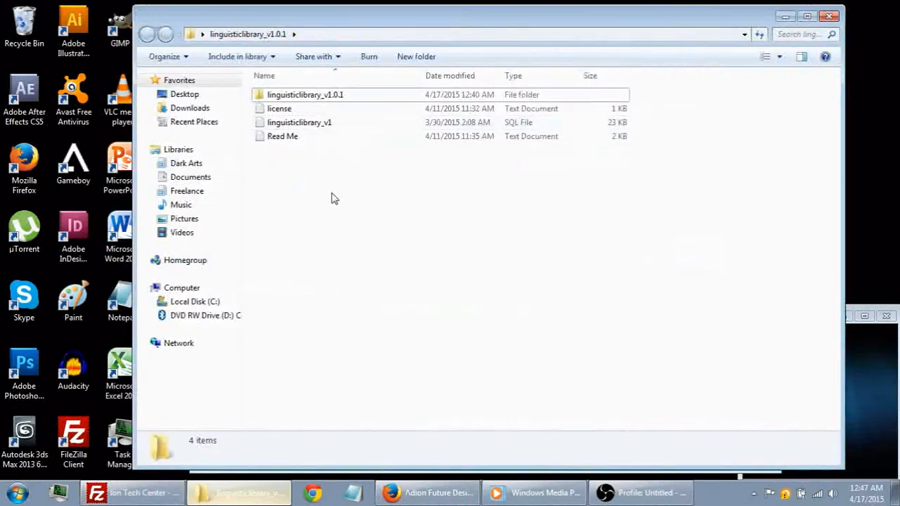
click(251, 500)
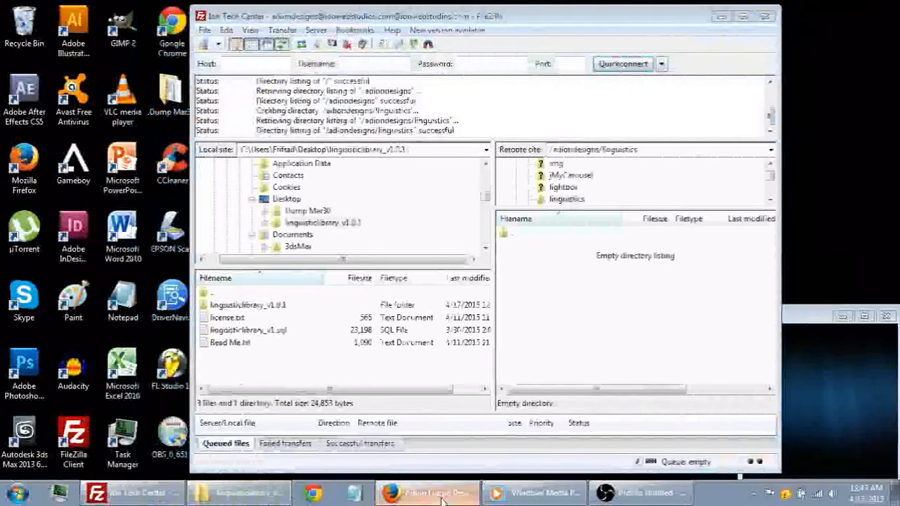
- Switch to Firefox, enter the address adiondesigns.com/linguistics/ without loading it, and return to FileZilla
click(427, 493)
click(277, 36)
click(277, 36)
text(/linguistics/)
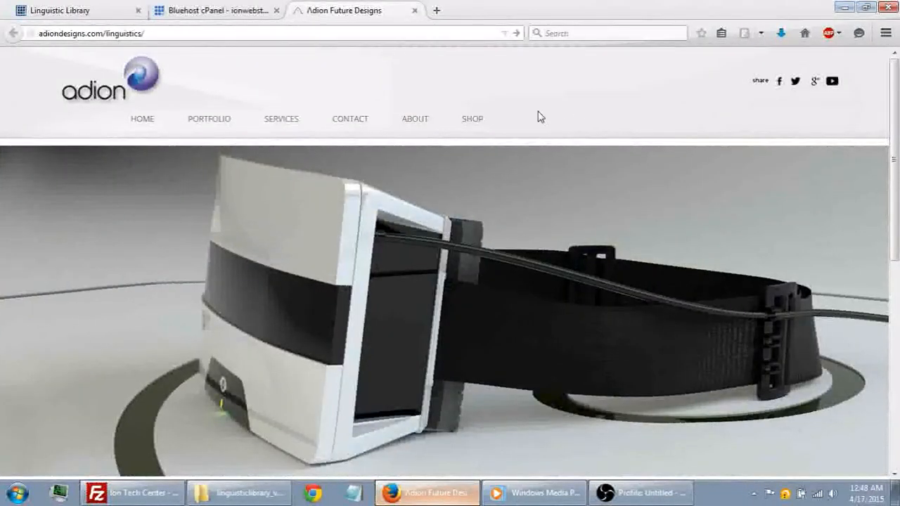
click(844, 9)
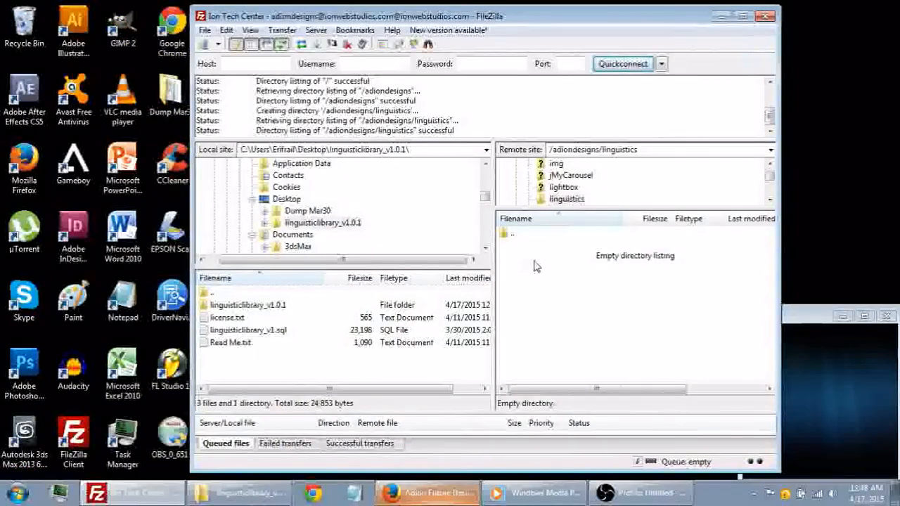
- Open the inner linguisticlibrary_v1.0.1 folder on the local site and upload all its folders and files to /adiondesigns/linguistics
click(251, 307)
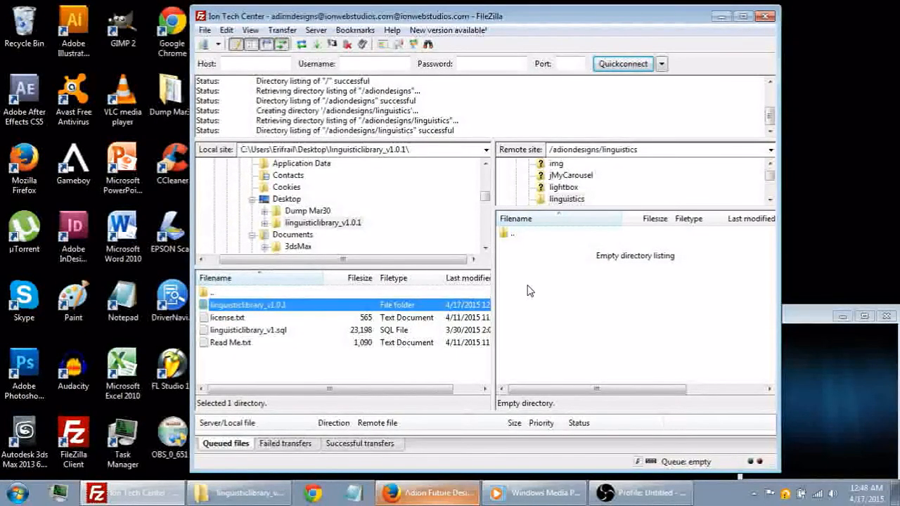
double_click(259, 306)
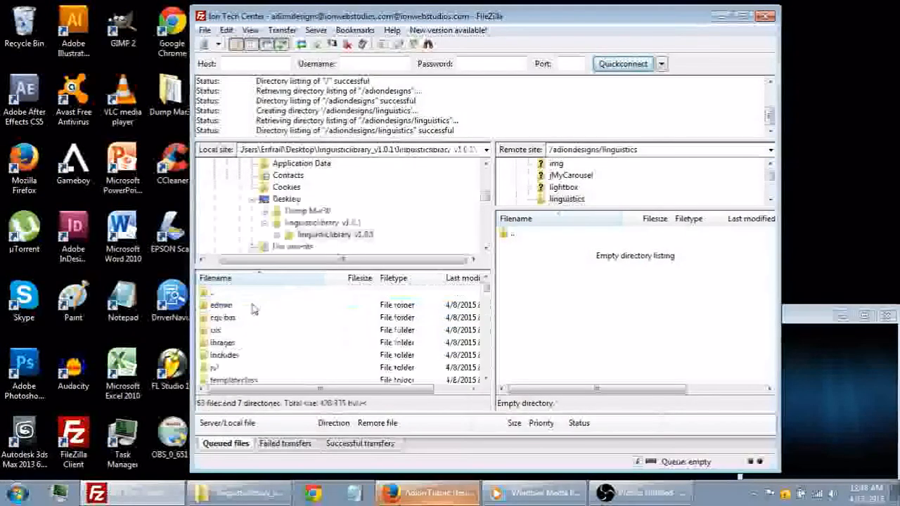
click(224, 307)
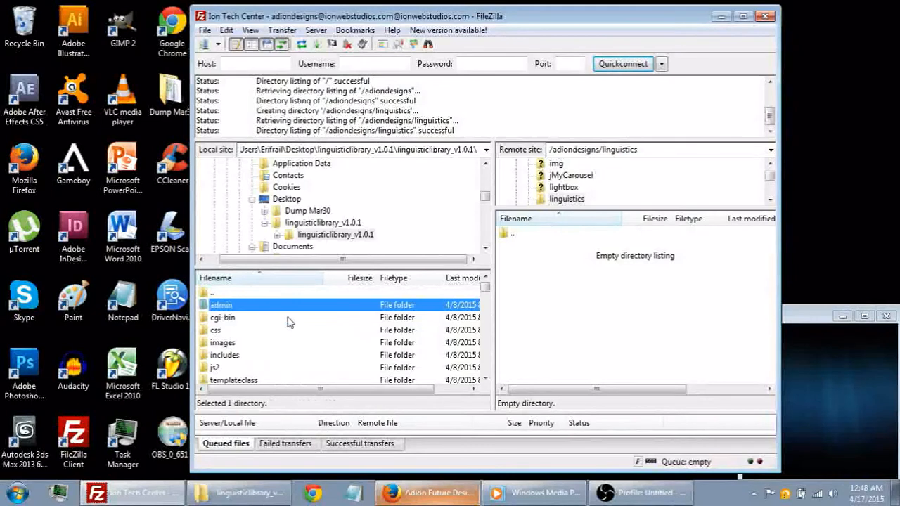
scroll(288, 321, down, 7)
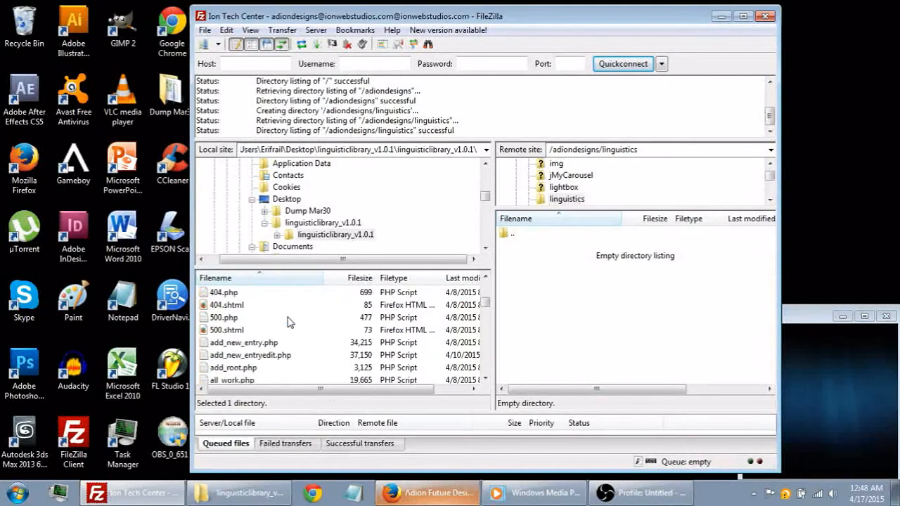
scroll(288, 321, up, 8)
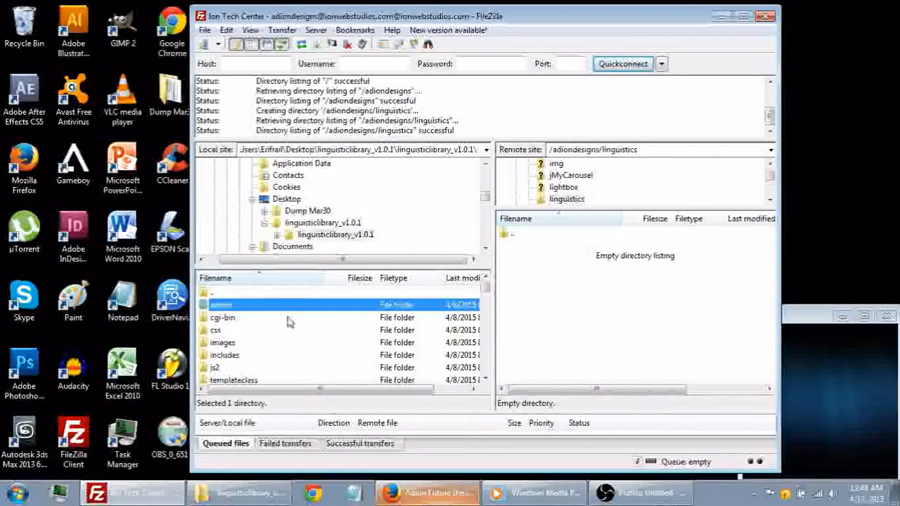
scroll(288, 321, down, 10)
scroll(288, 321, down, 10)
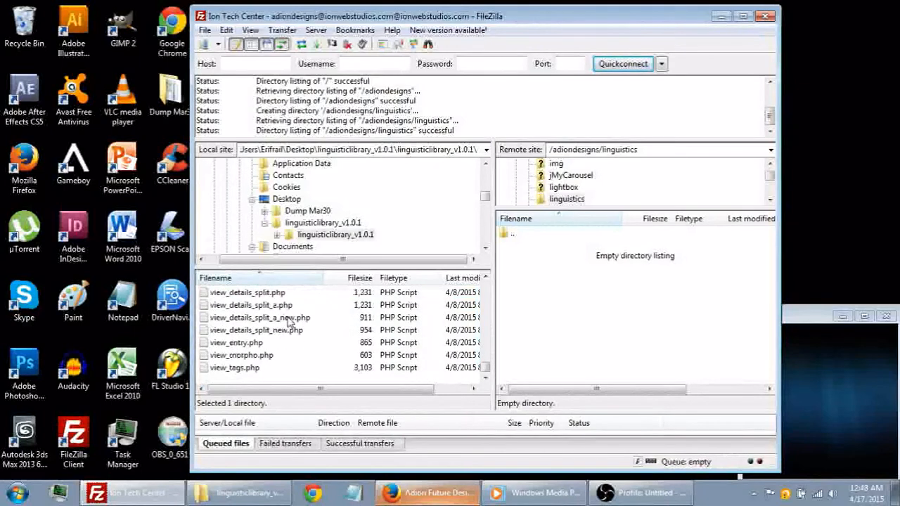
shift+click(246, 373)
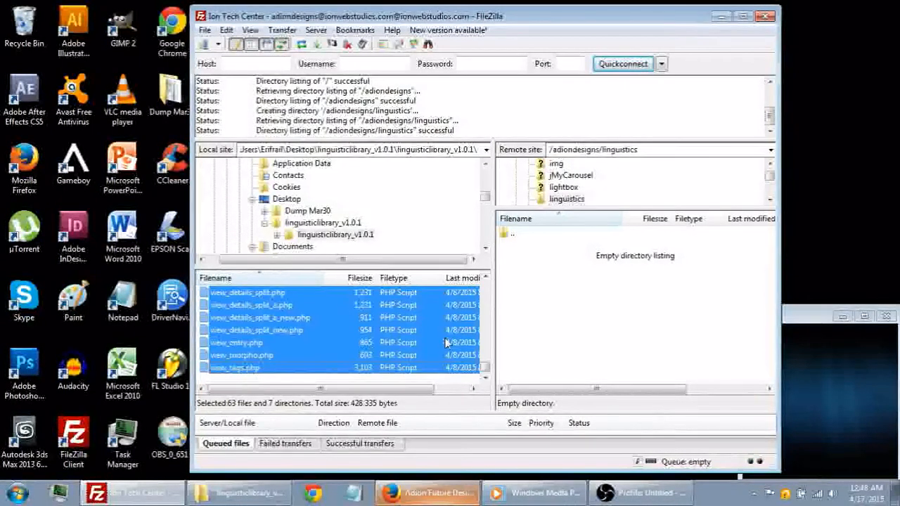
drag(278, 330, 446, 342)
scroll(444, 343, up, 10)
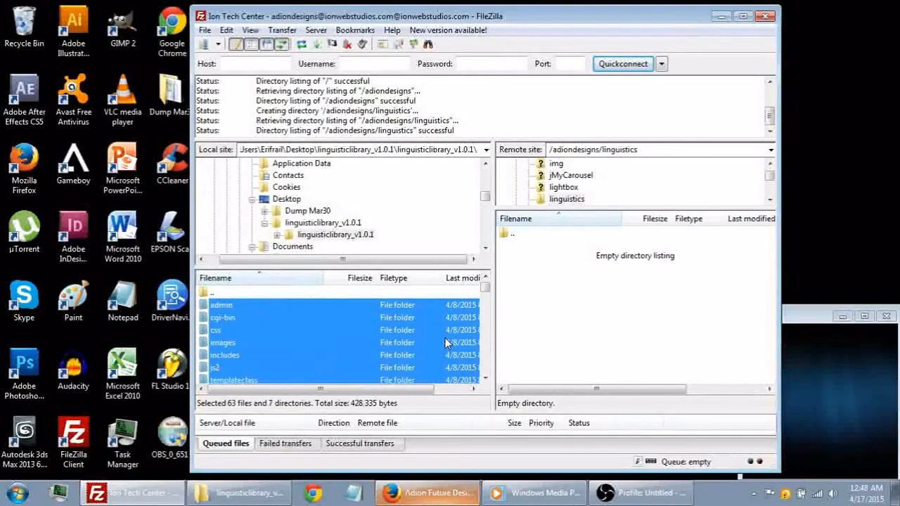
drag(242, 305, 563, 328)
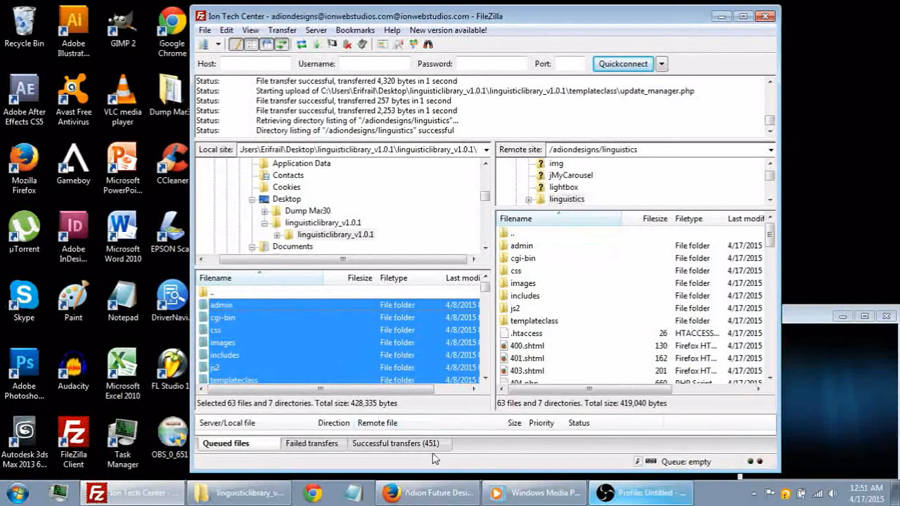
- Go up to the remote /adiondesigns folder, then reopen its linguistics folder to check the uploaded files
click(529, 348)
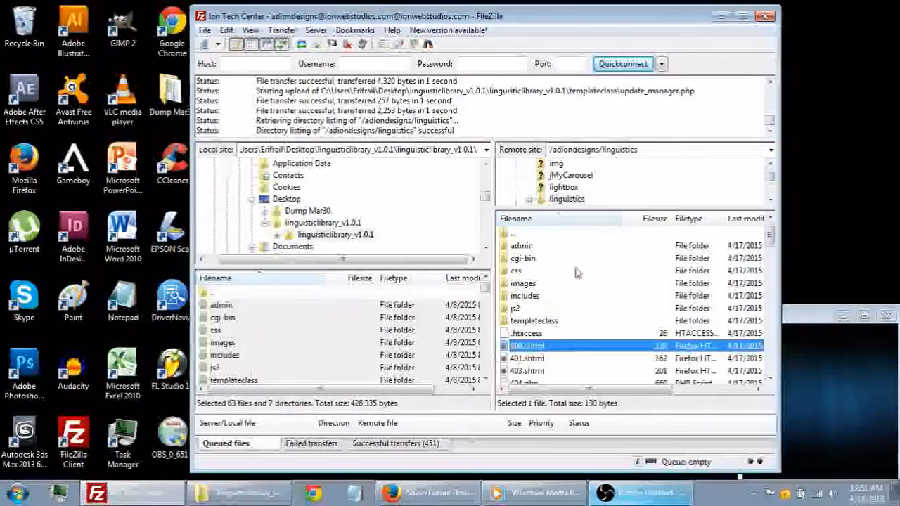
double_click(509, 238)
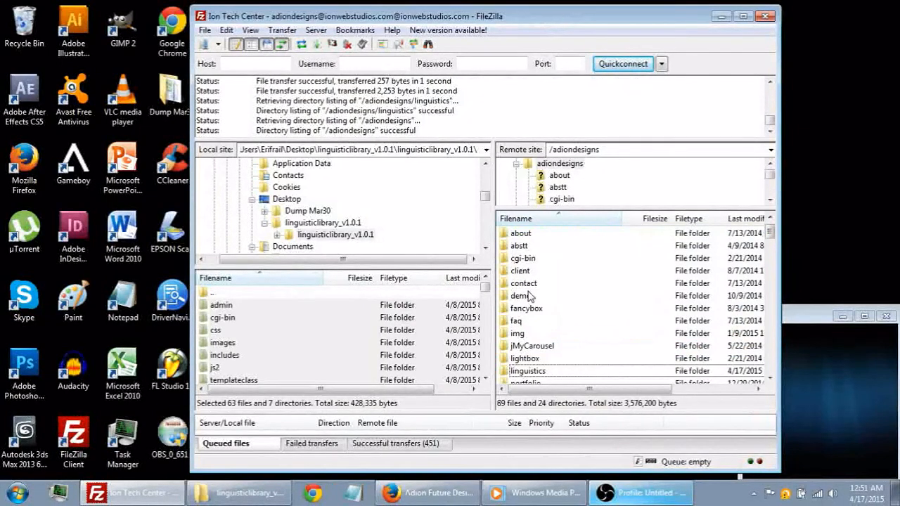
scroll(547, 312, down, 1)
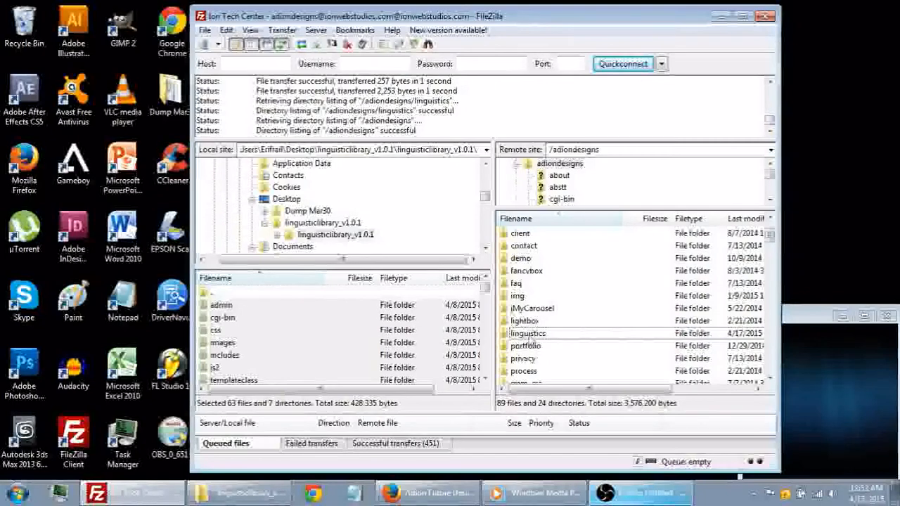
double_click(529, 334)
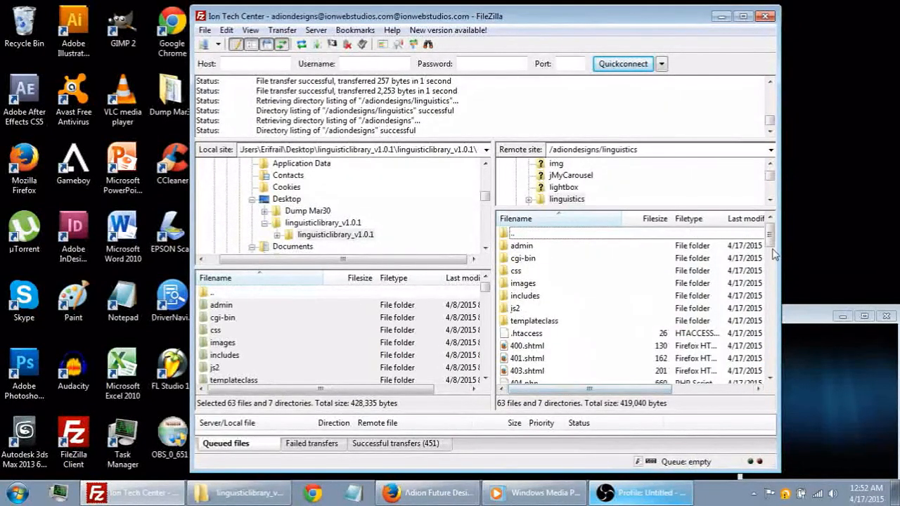
mouse_move(772, 238)
mouse_down()
mouse_move(770, 350)
mouse_move(766, 235)
mouse_up()
- Switch to Firefox and load adiondesigns.com/linguistics/
click(426, 493)
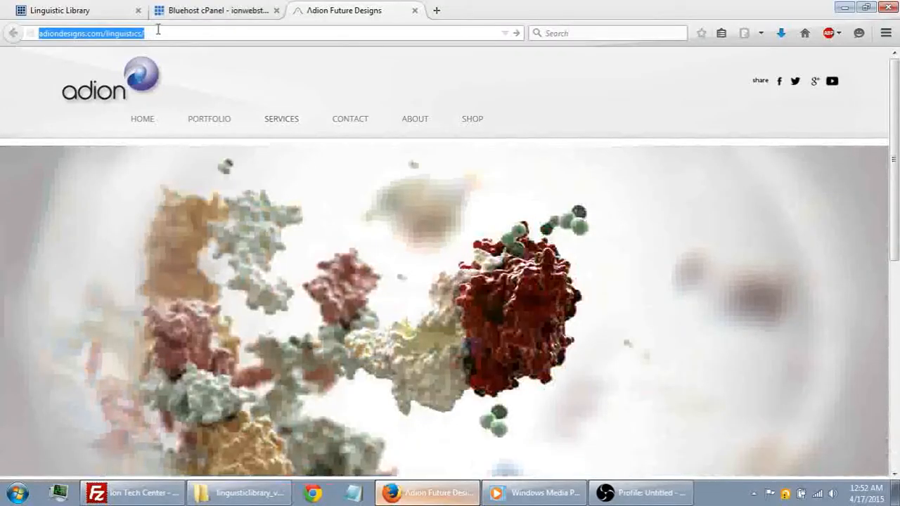
click(160, 31)
key(Return)
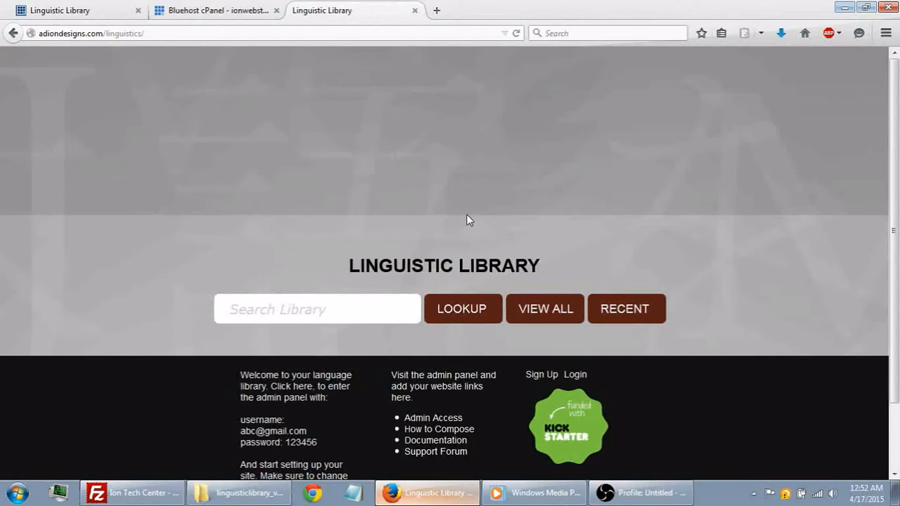
- View the full library index of the Linguistic Library site, then return to its home page and look it over
scroll(466, 216, down, 2)
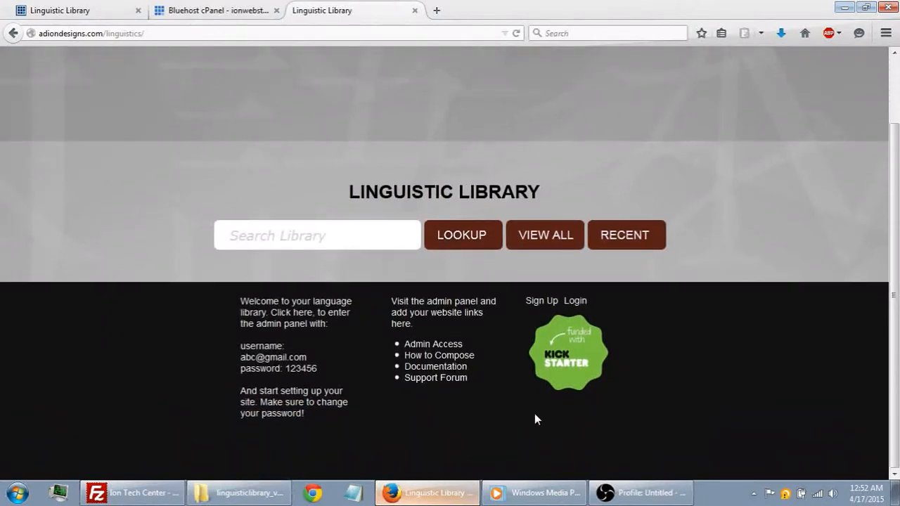
click(539, 239)
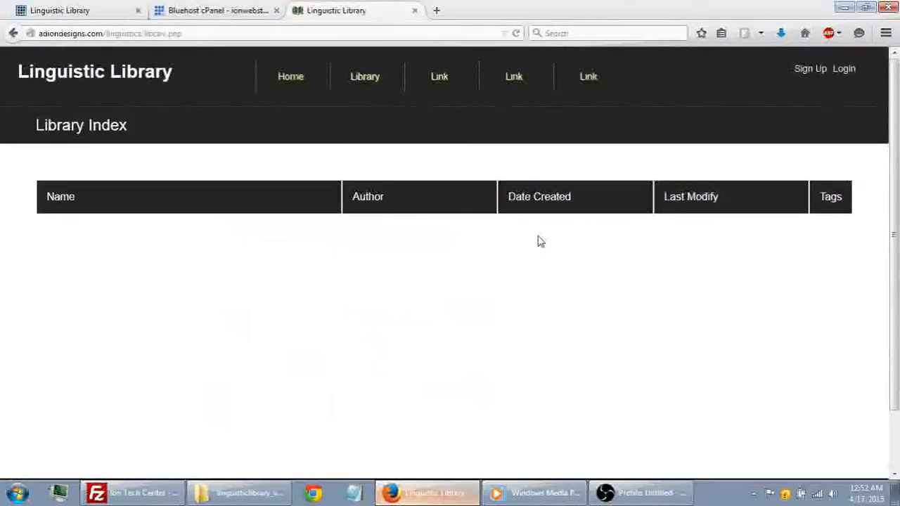
click(301, 88)
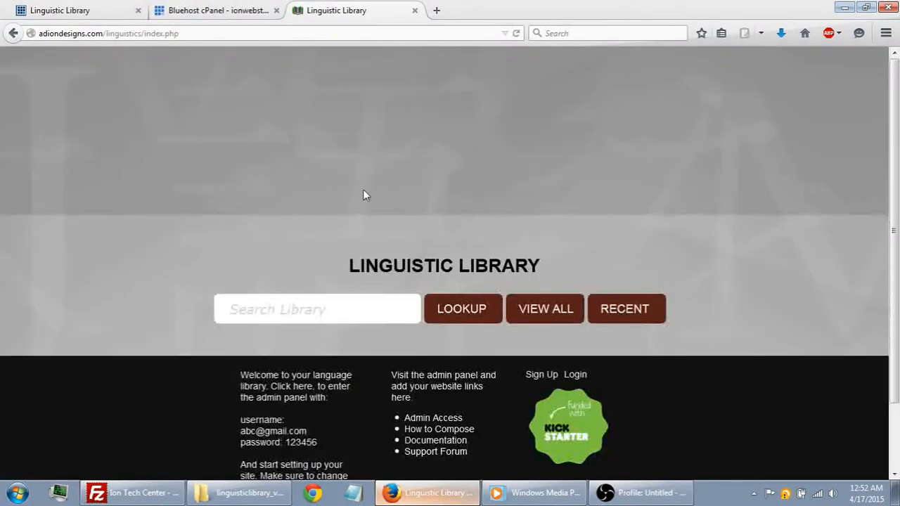
scroll(497, 205, down, 2)
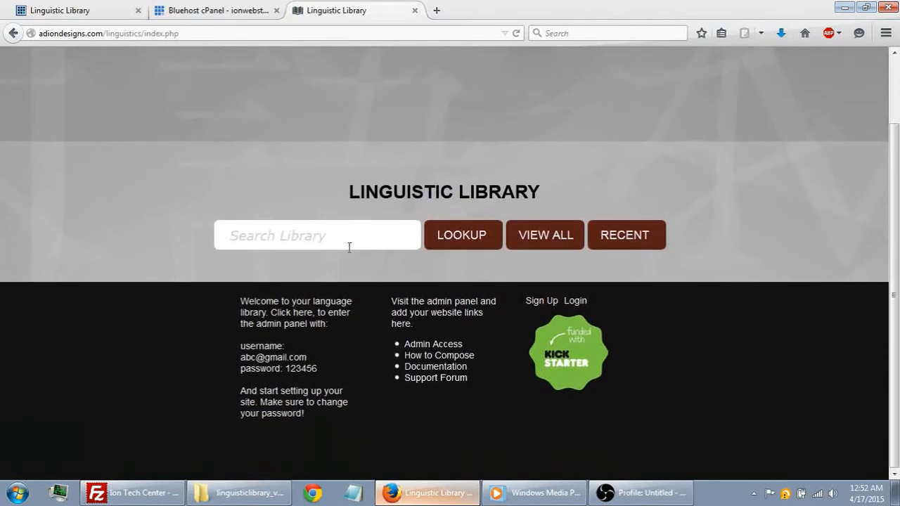
scroll(504, 343, up, 2)
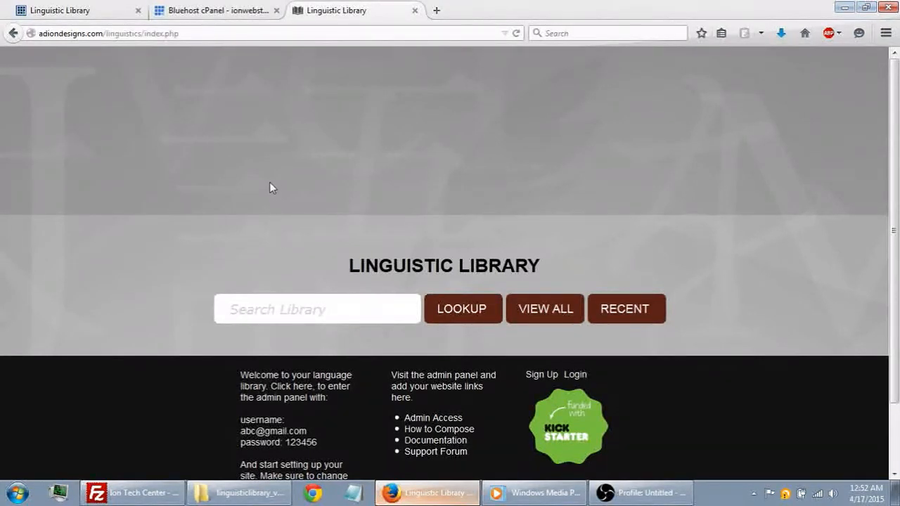
- Return to the open Bluehost page and go from FTP Accounts to the cPanel overview
click(220, 9)
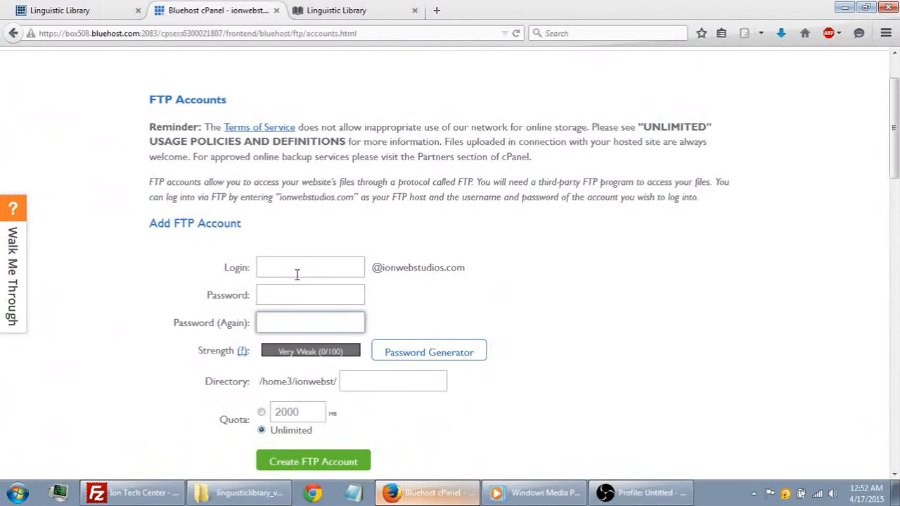
click(144, 296)
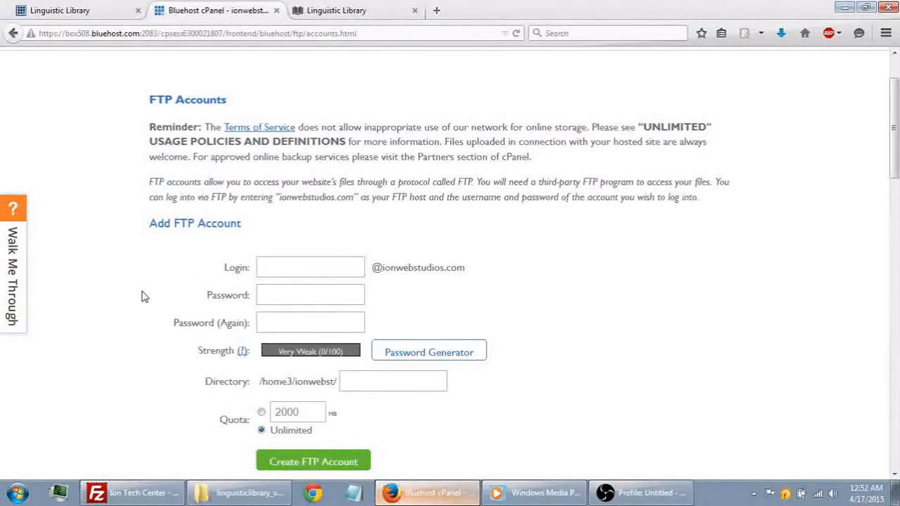
scroll(141, 291, up, 2)
click(198, 116)
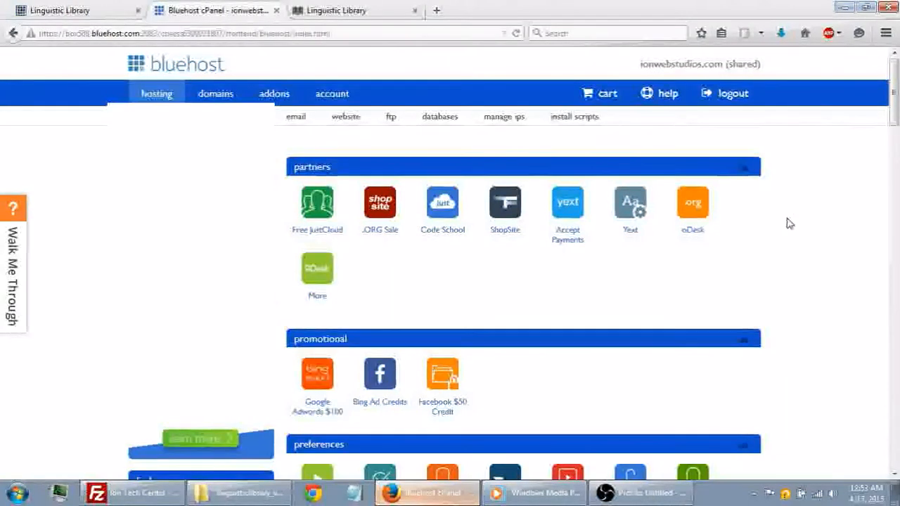
- Find the database tools in the Bluehost cPanel and open MySQL Databases
scroll(790, 221, down, 4)
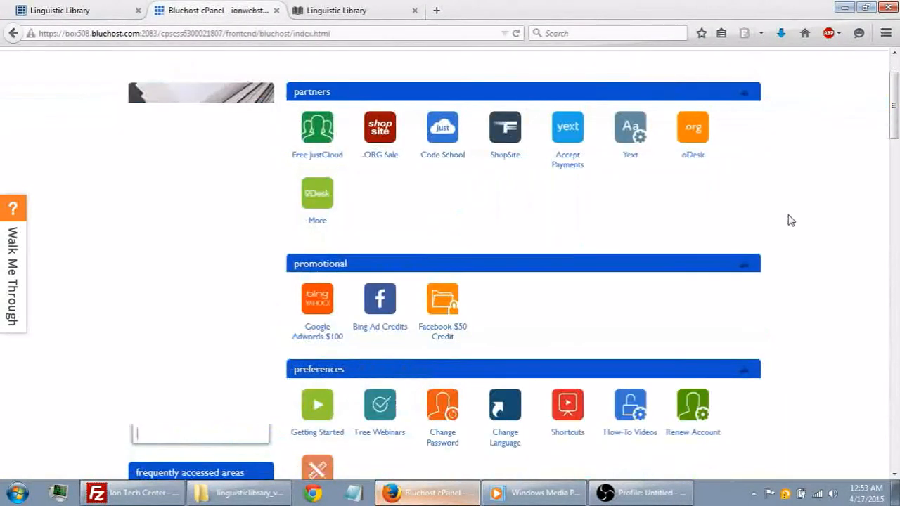
scroll(790, 221, down, 1)
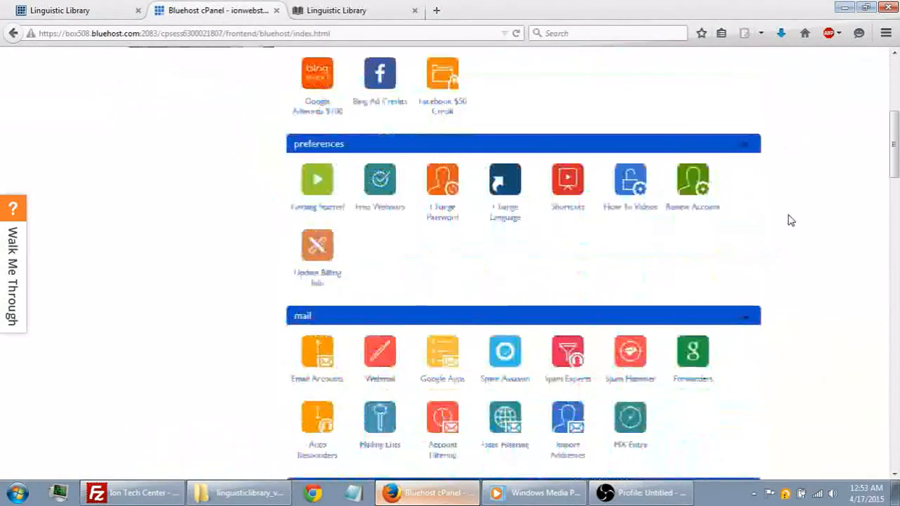
scroll(790, 221, down, 2)
scroll(790, 221, down, 3)
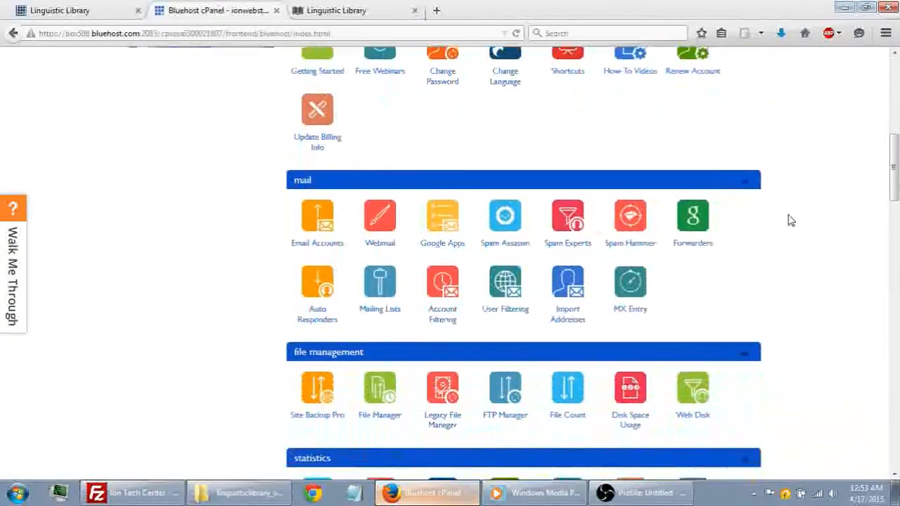
scroll(799, 221, down, 3)
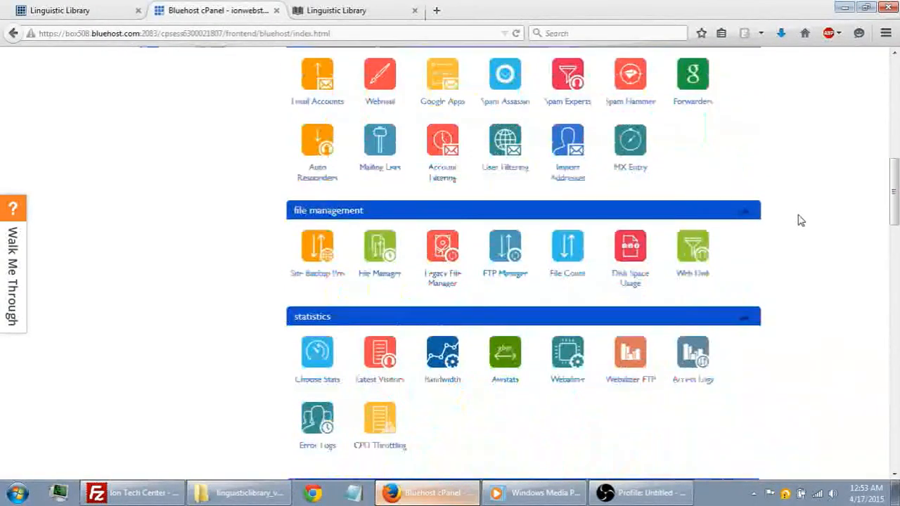
scroll(799, 221, down, 5)
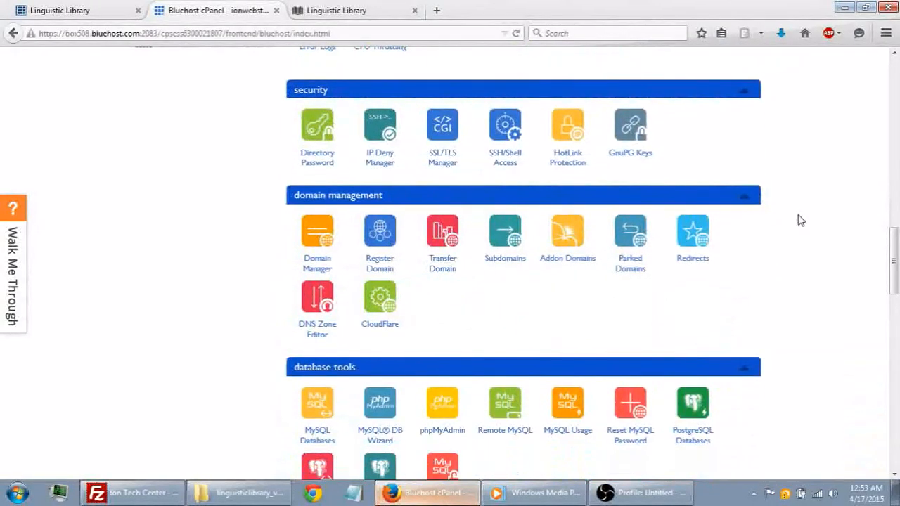
scroll(799, 220, down, 3)
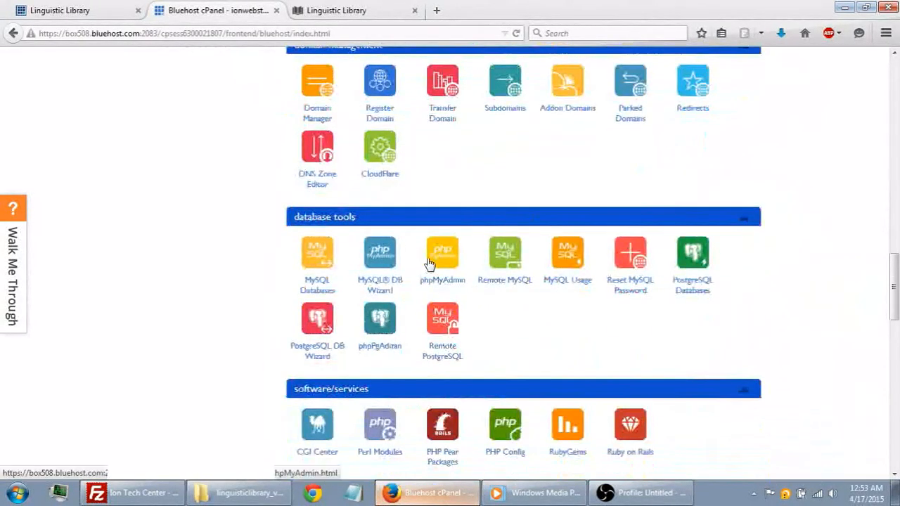
click(320, 260)
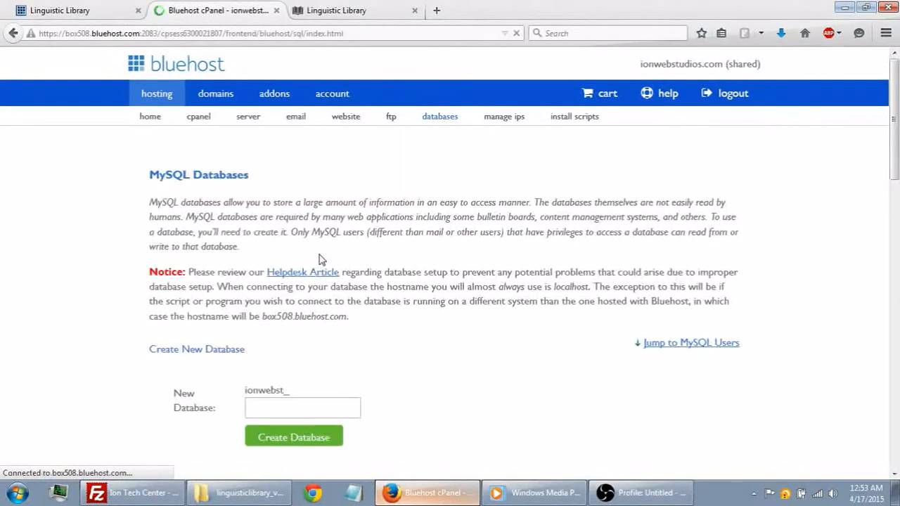
- Create a new MySQL database named adionll with the ionwebst_ prefix and return to the MySQL Databases page
scroll(404, 253, down, 2)
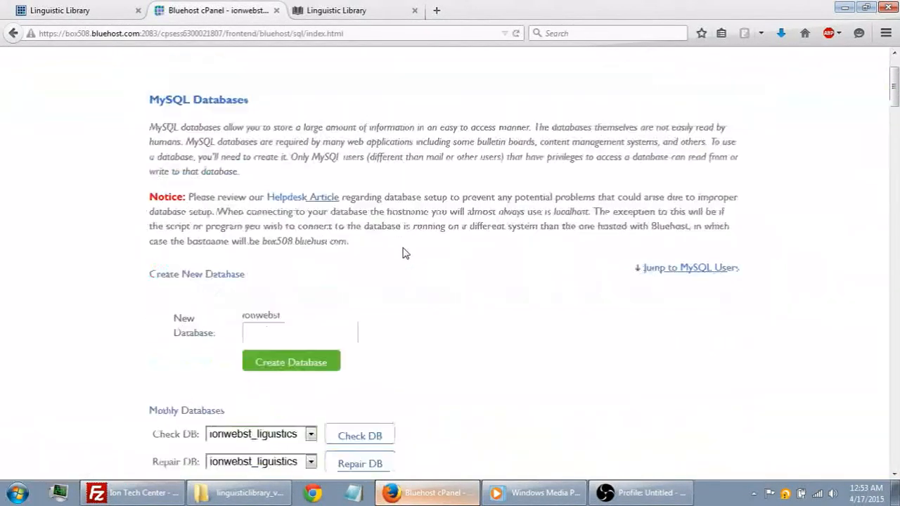
scroll(448, 225, down, 2)
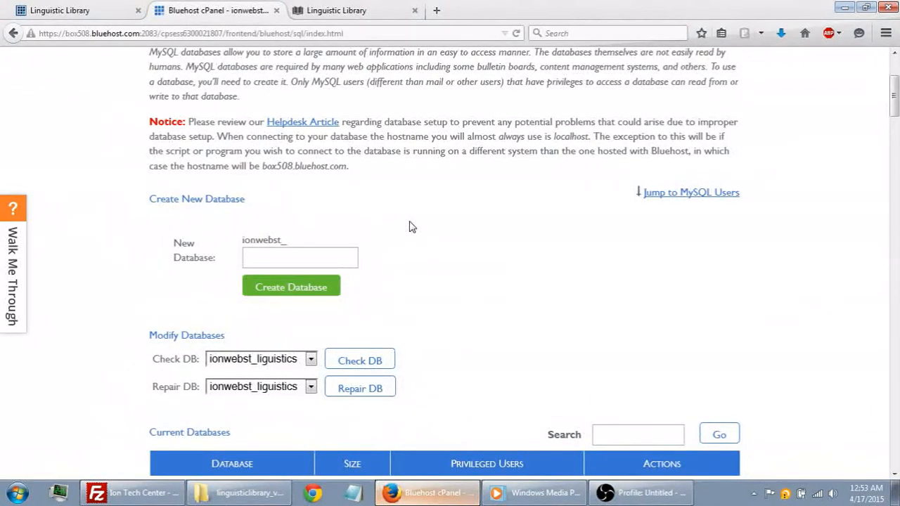
click(296, 256)
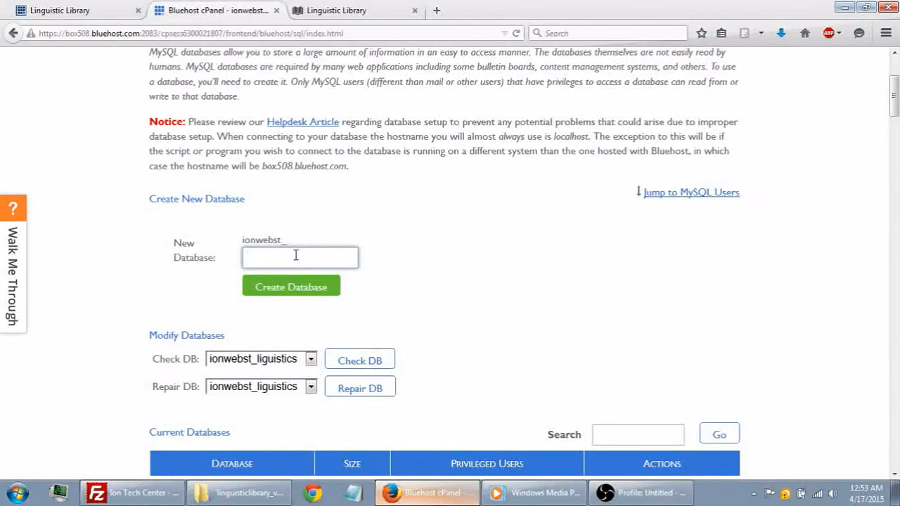
text(adionll)
click(296, 289)
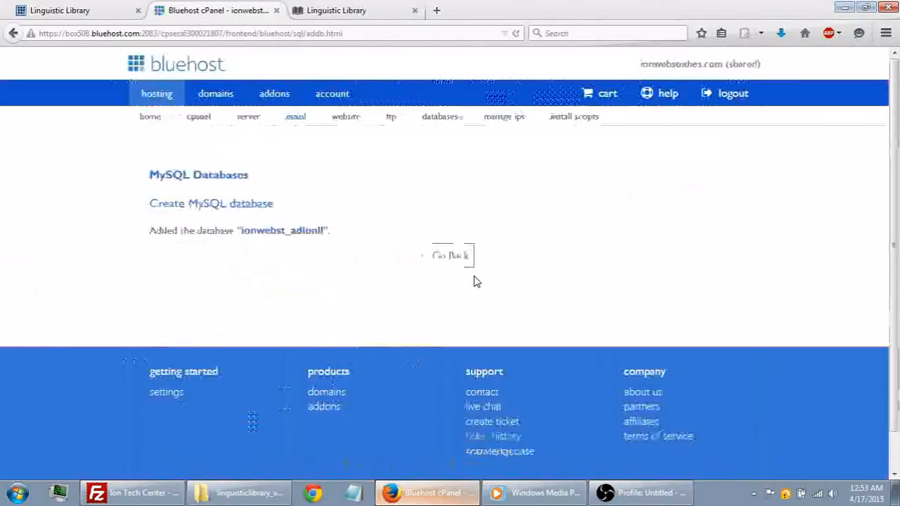
click(453, 267)
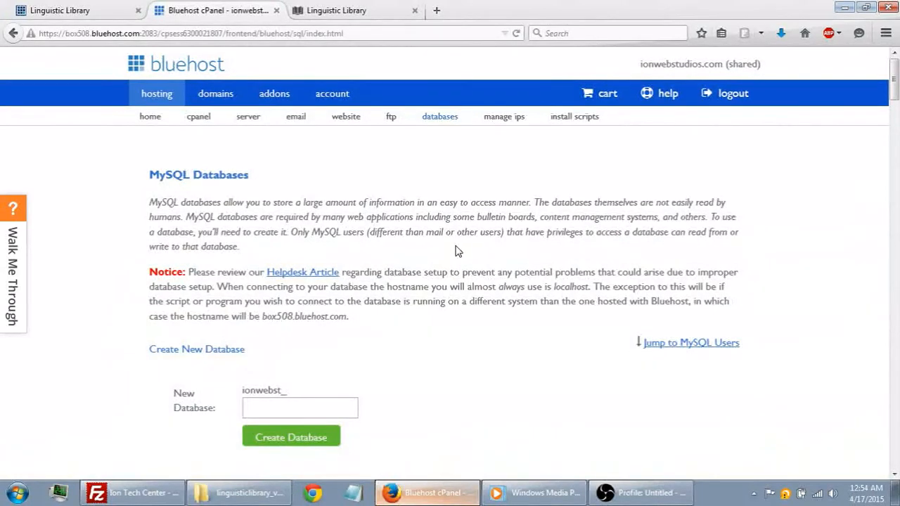
- Find the Add New User form under MySQL Users and enter adionll as the username after the ionwebst_ prefix
scroll(455, 250, down, 15)
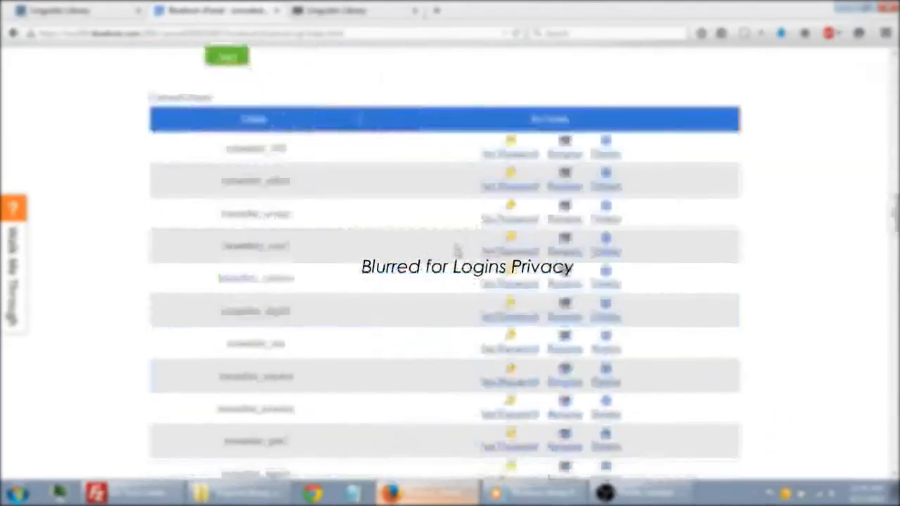
scroll(456, 251, down, 3)
scroll(456, 251, up, 2)
scroll(457, 251, up, 4)
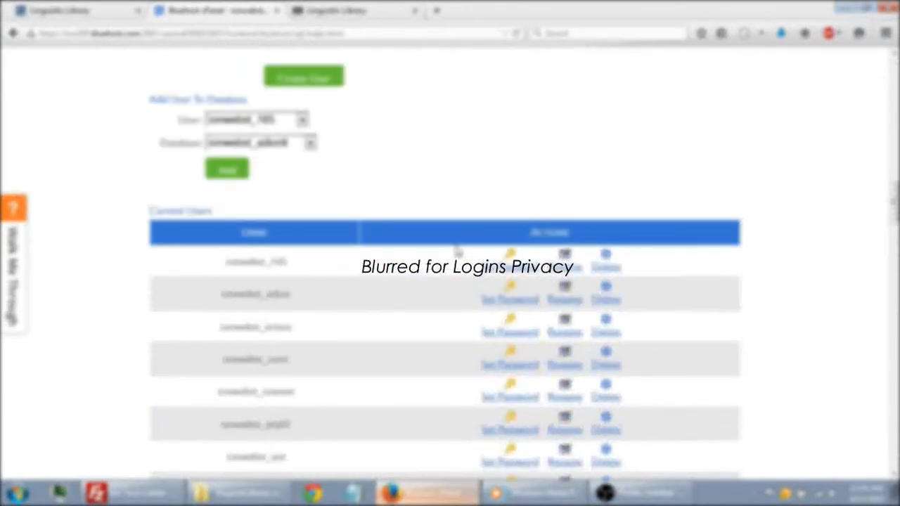
scroll(457, 251, up, 6)
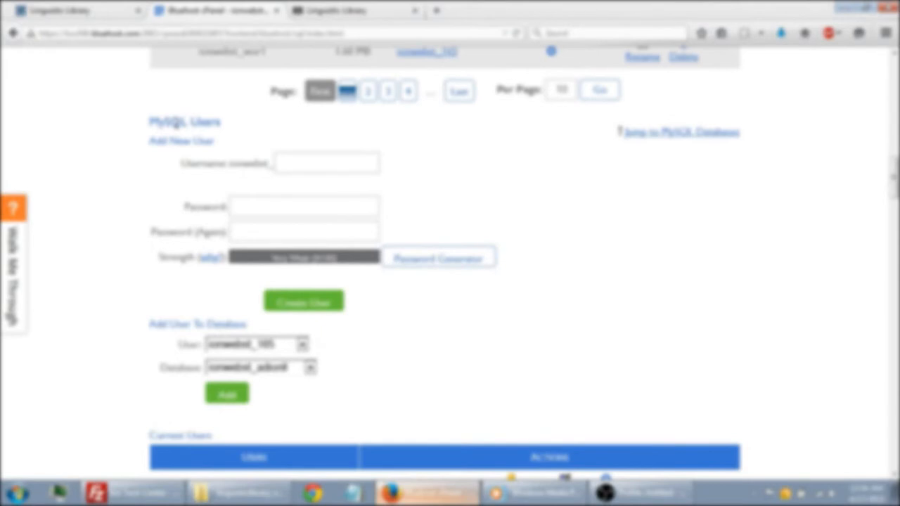
click(289, 166)
text(adionll)
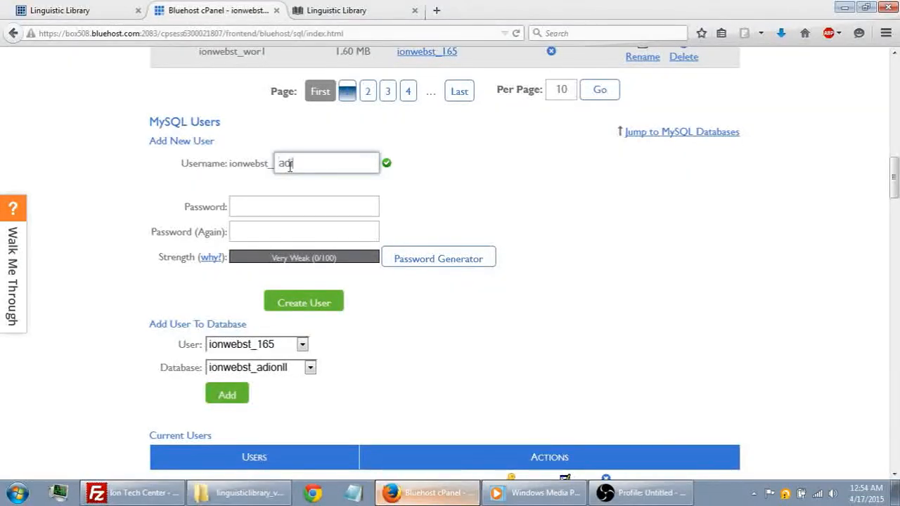
- Enter the new MySQL user's password in both password fields, create the user and return to the MySQL Databases page
click(259, 205)
text(••••••••)
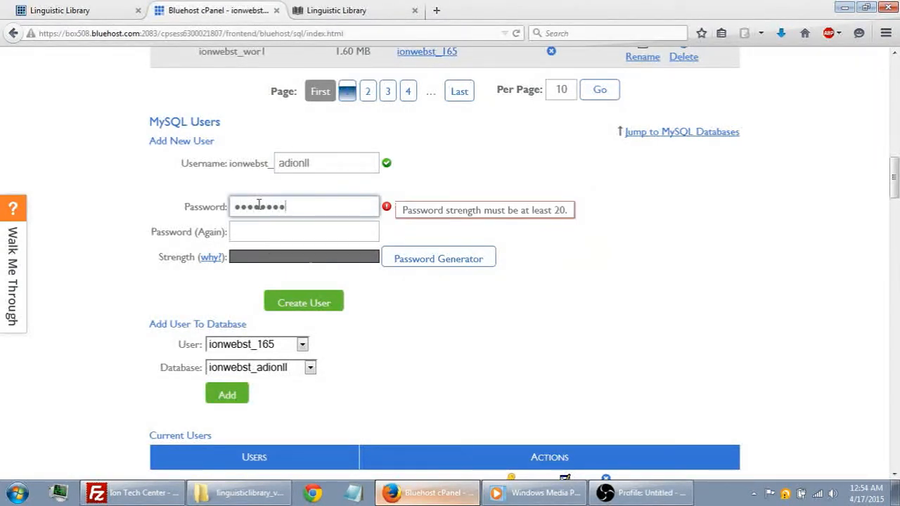
key(Tab)
text(•••••)
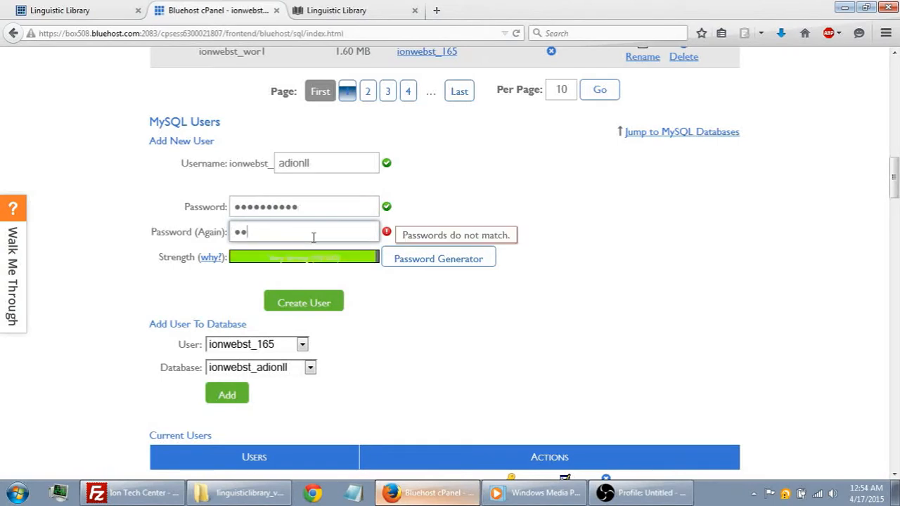
text(••••••)
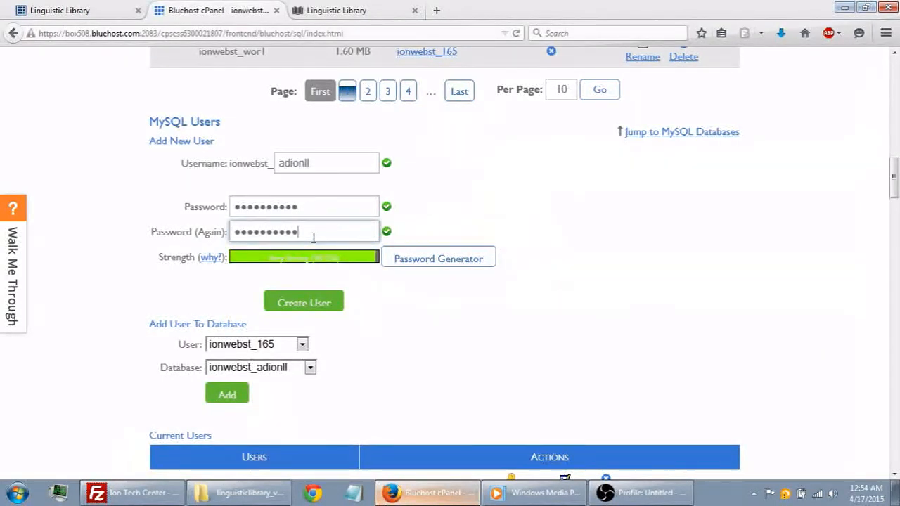
click(313, 302)
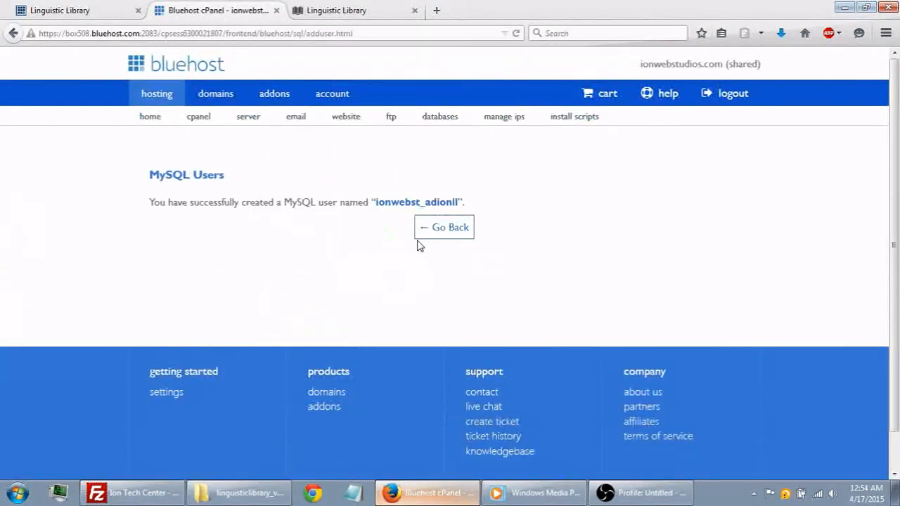
click(435, 233)
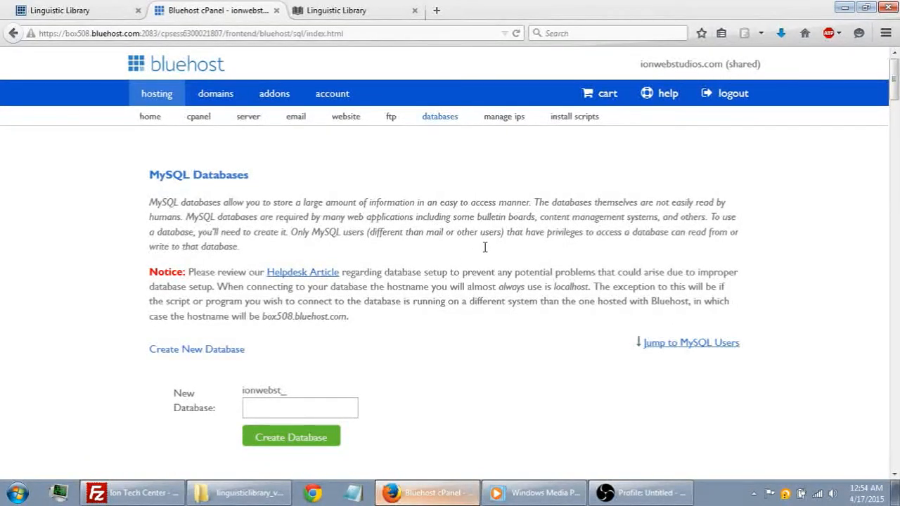
- Add the user ionwebst_adionll to the database ionwebst_adionll
scroll(496, 298, down, 10)
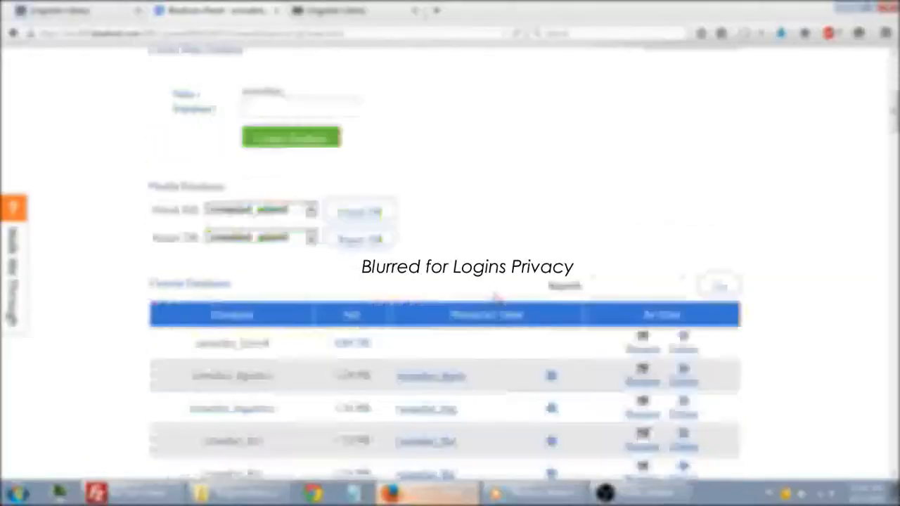
scroll(512, 148, down, 10)
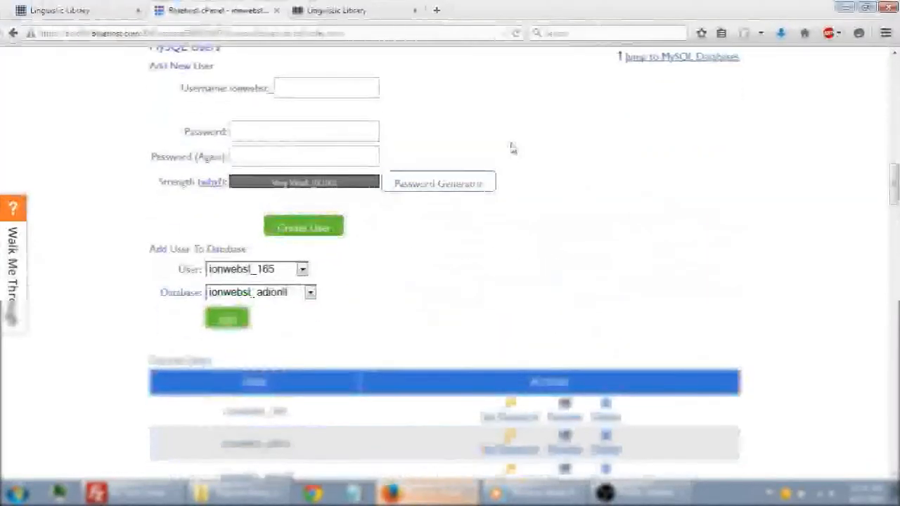
drag(149, 249, 244, 248)
click(244, 247)
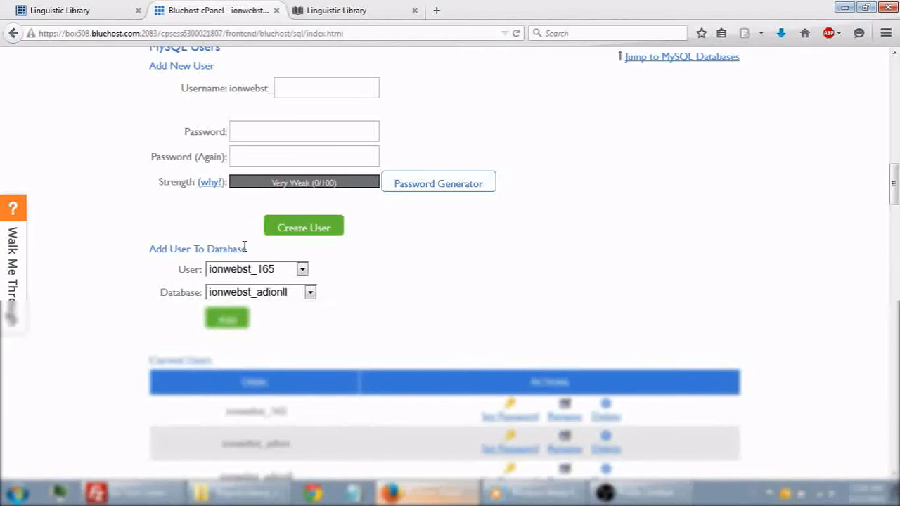
click(303, 270)
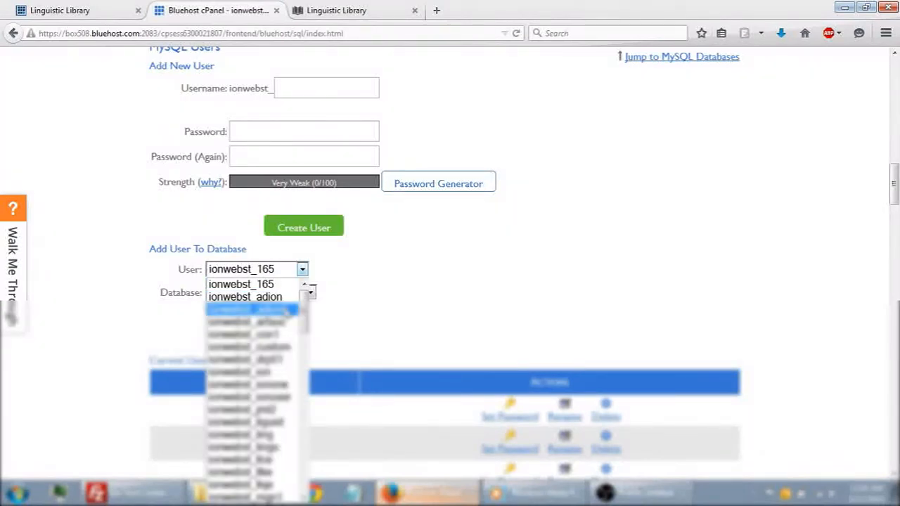
click(286, 313)
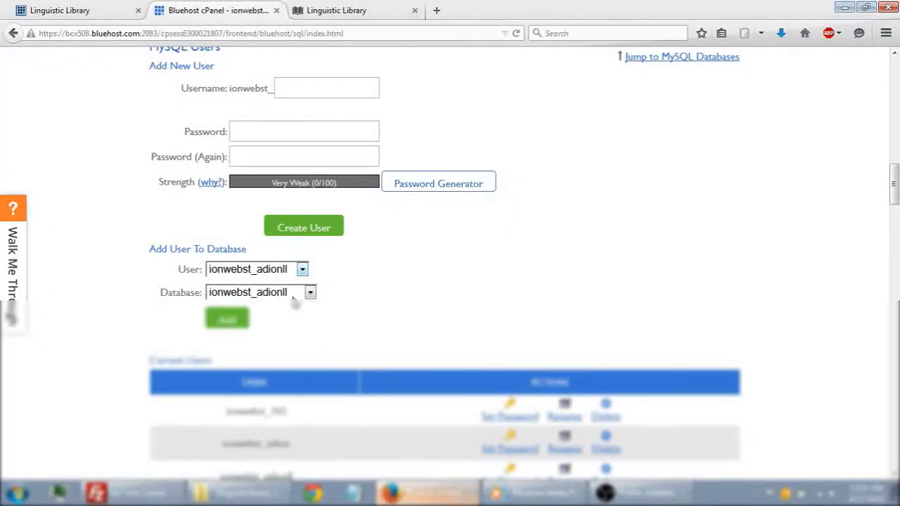
click(276, 291)
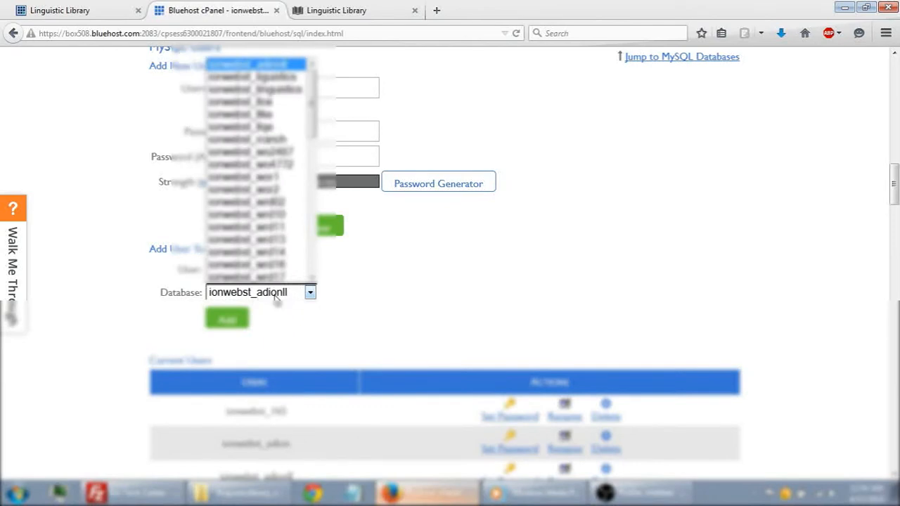
click(275, 300)
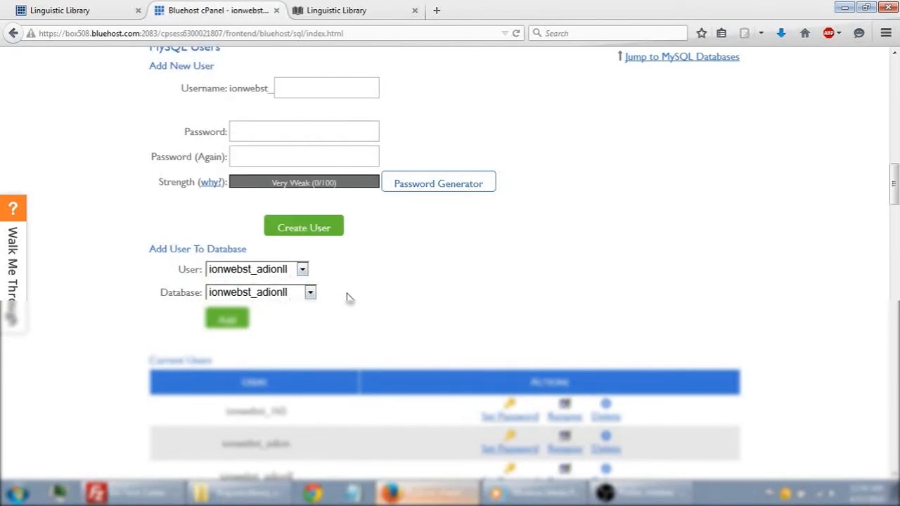
click(231, 322)
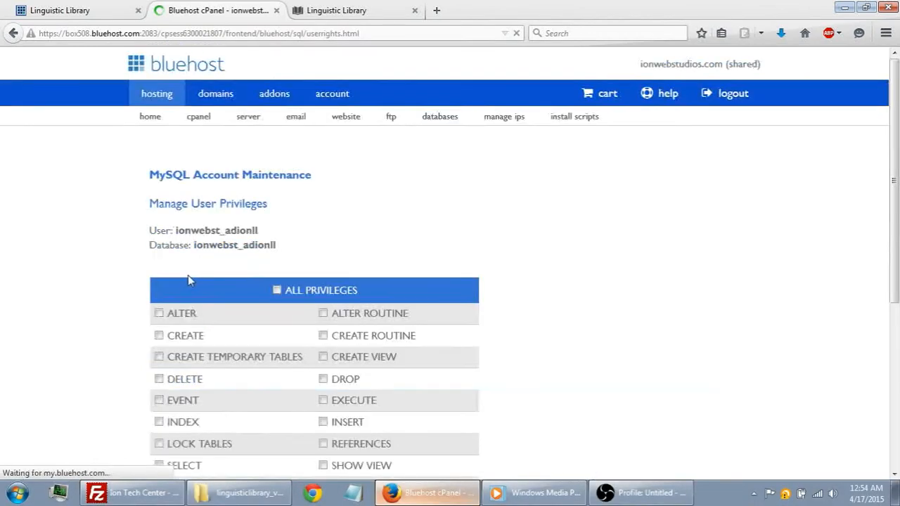
- Grant the user all privileges on the ionwebst_adionll database and return to the MySQL Databases page
scroll(261, 246, down, 2)
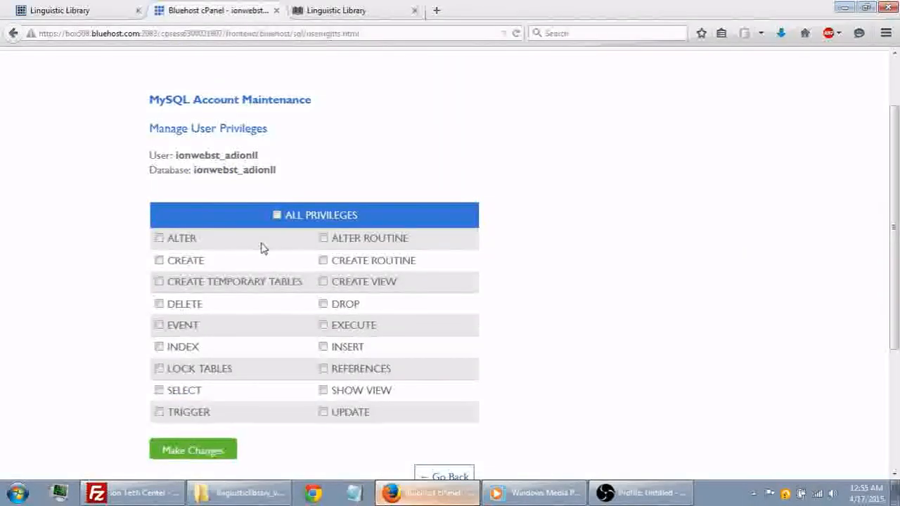
scroll(261, 247, down, 2)
click(277, 140)
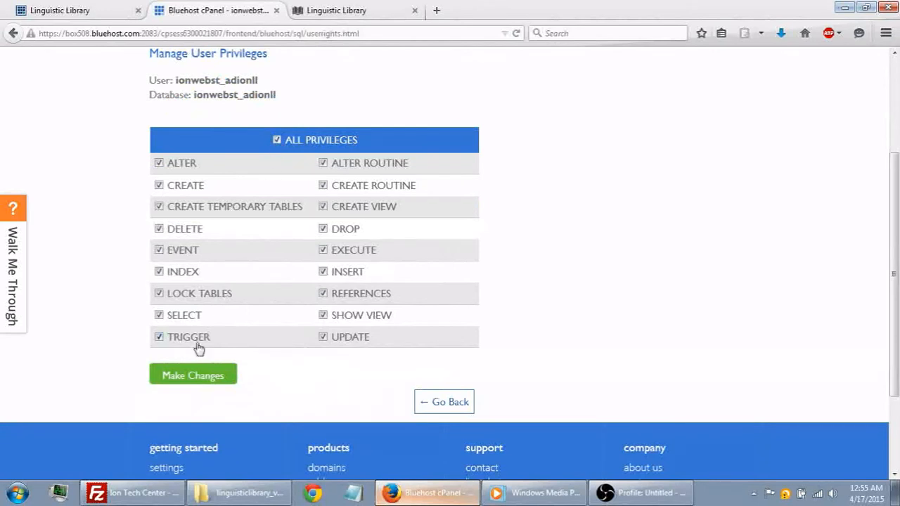
click(200, 374)
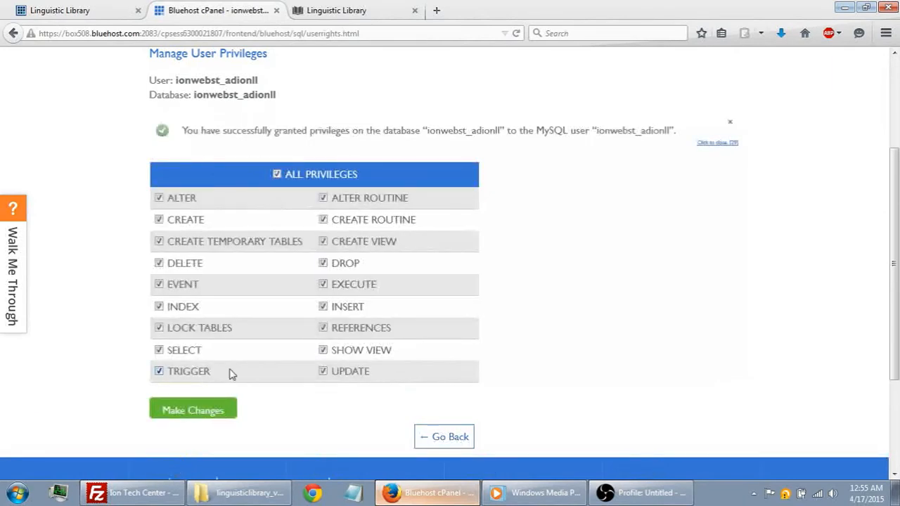
click(440, 437)
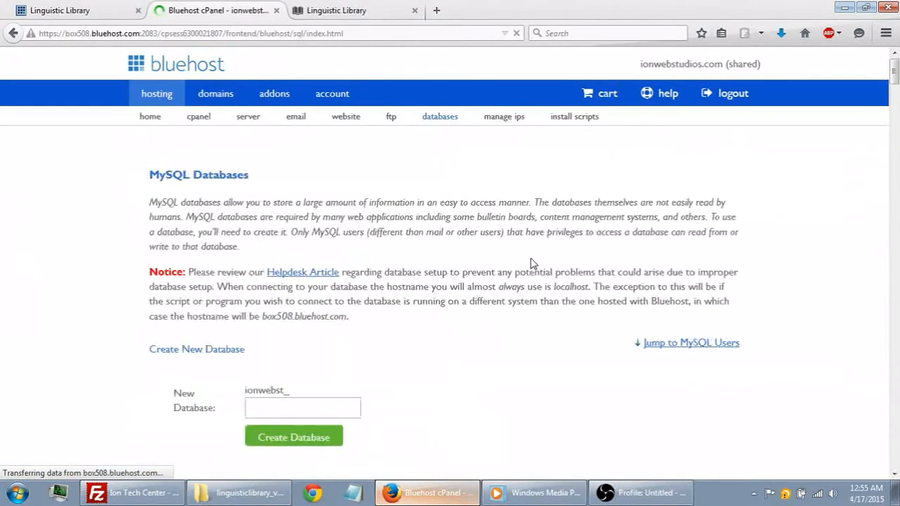
- Check the database name and privileged user of the ionwebst_adionll entry in the current databases list
scroll(531, 262, down, 5)
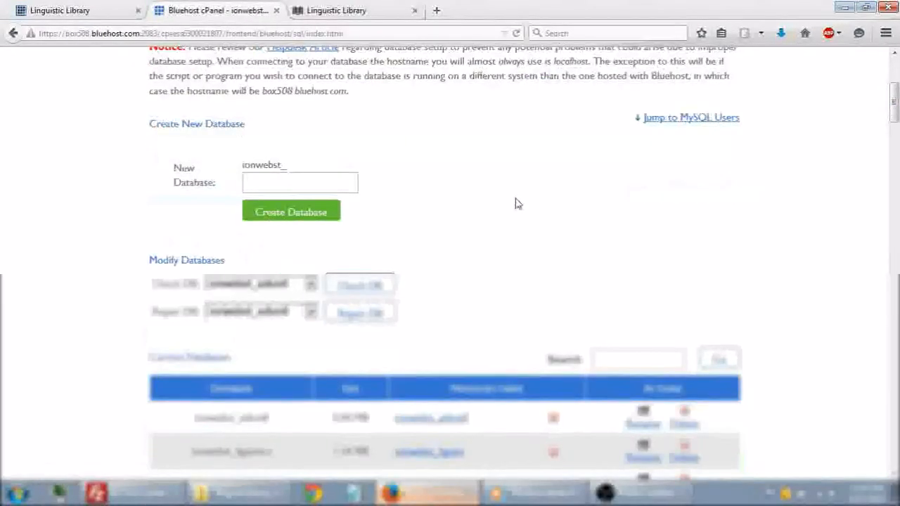
scroll(514, 203, down, 3)
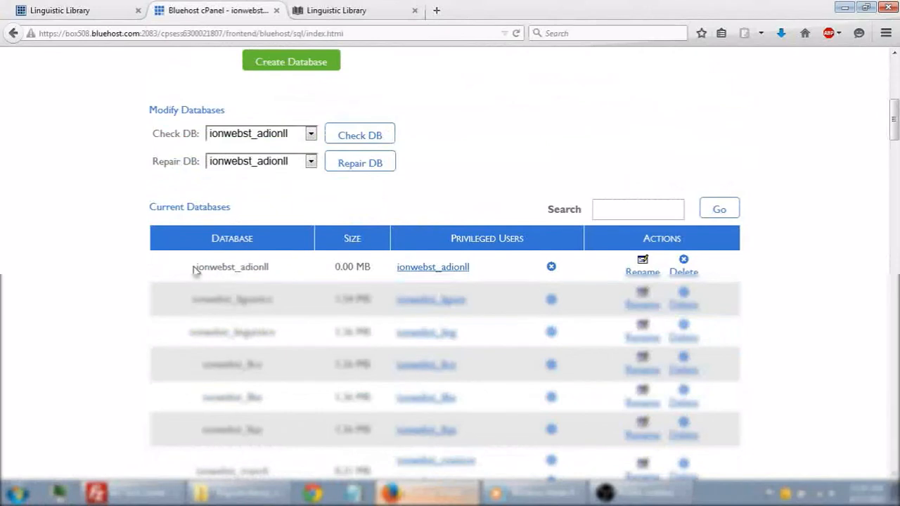
drag(192, 268, 271, 276)
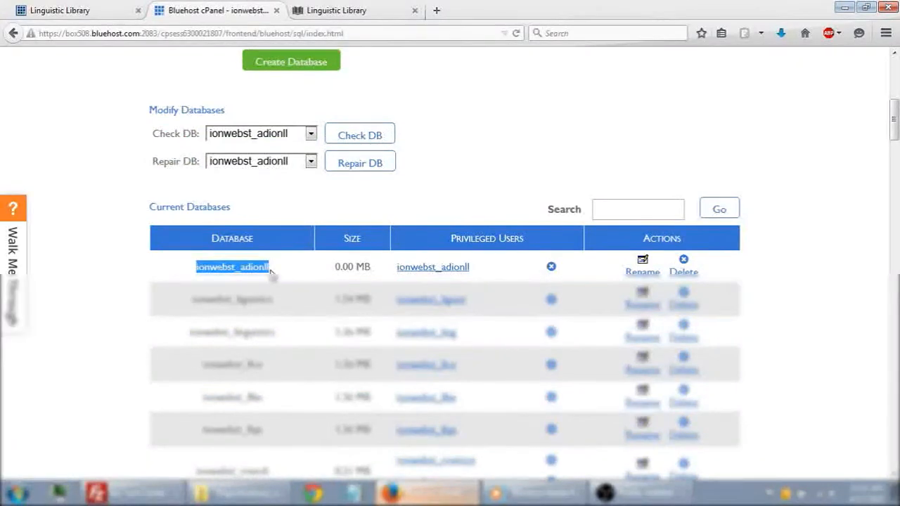
click(394, 271)
drag(401, 268, 462, 270)
click(473, 271)
drag(391, 272, 462, 274)
click(469, 271)
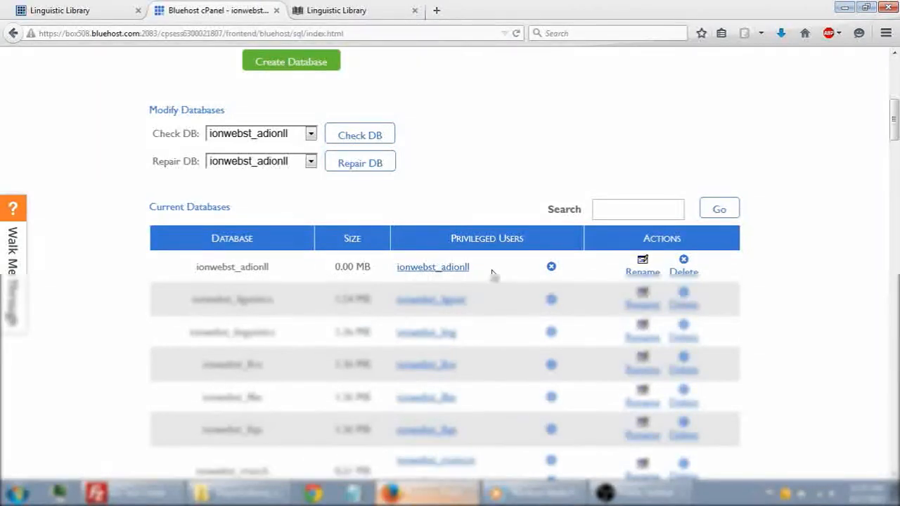
- Return to the cPanel overview and open phpMyAdmin from the database tools
scroll(492, 274, up, 5)
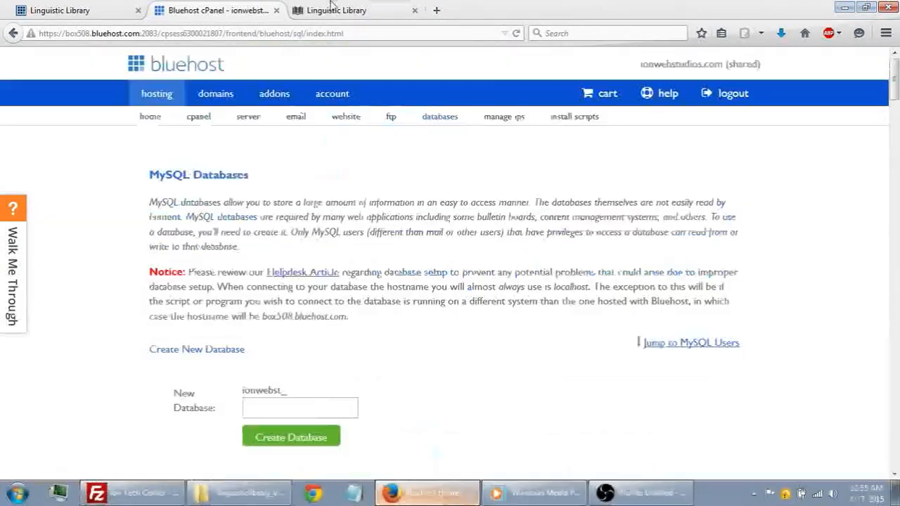
click(199, 116)
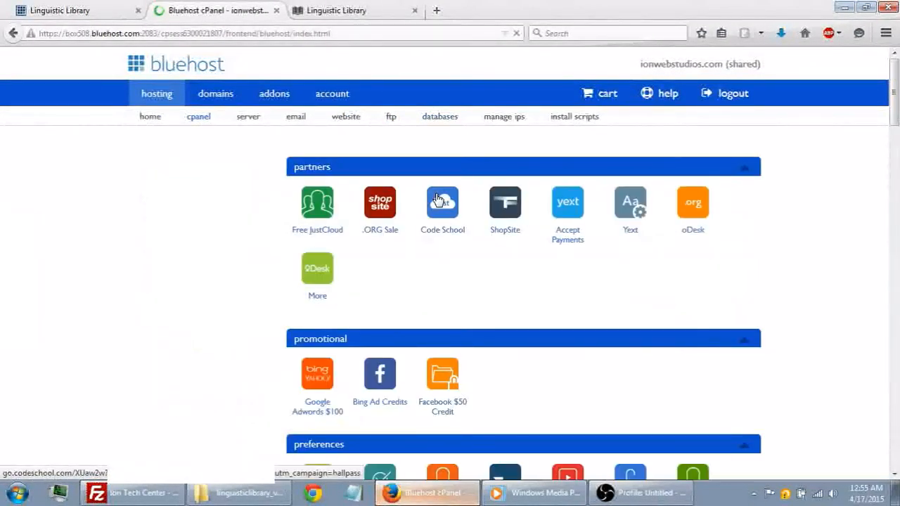
scroll(437, 200, down, 4)
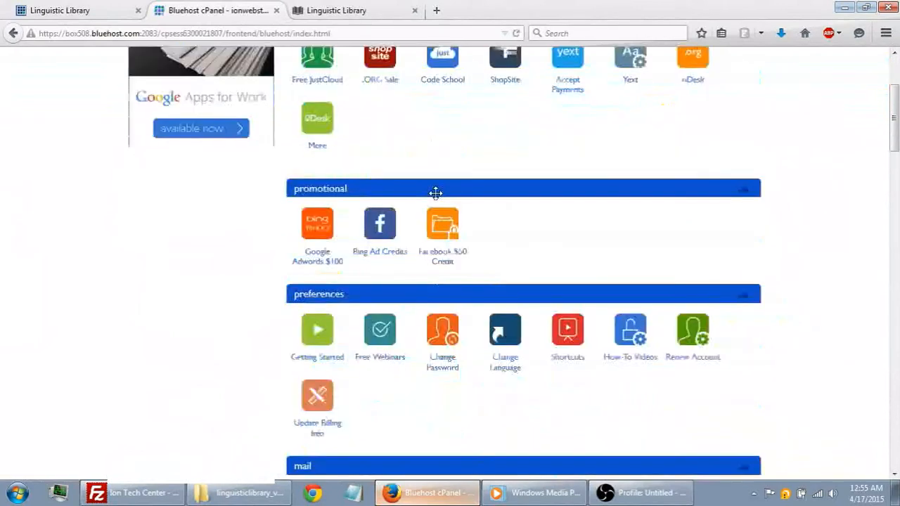
scroll(436, 193, down, 8)
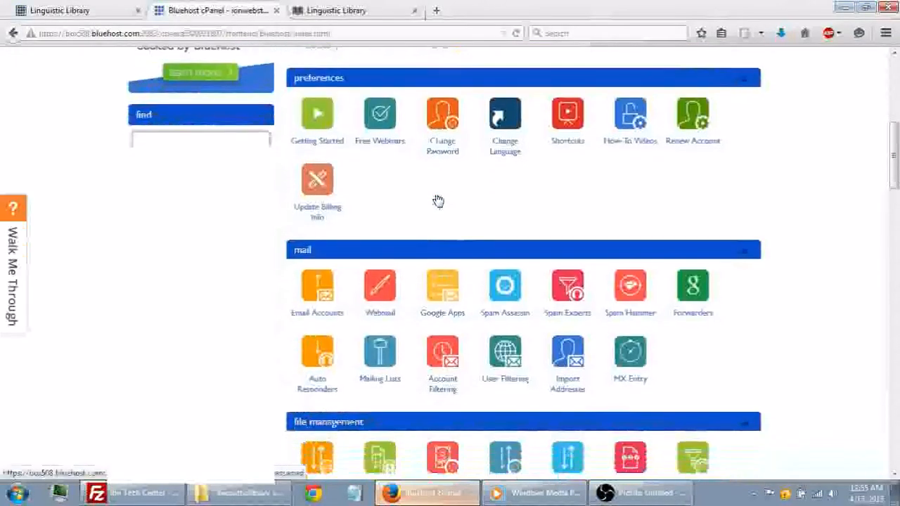
scroll(437, 200, down, 6)
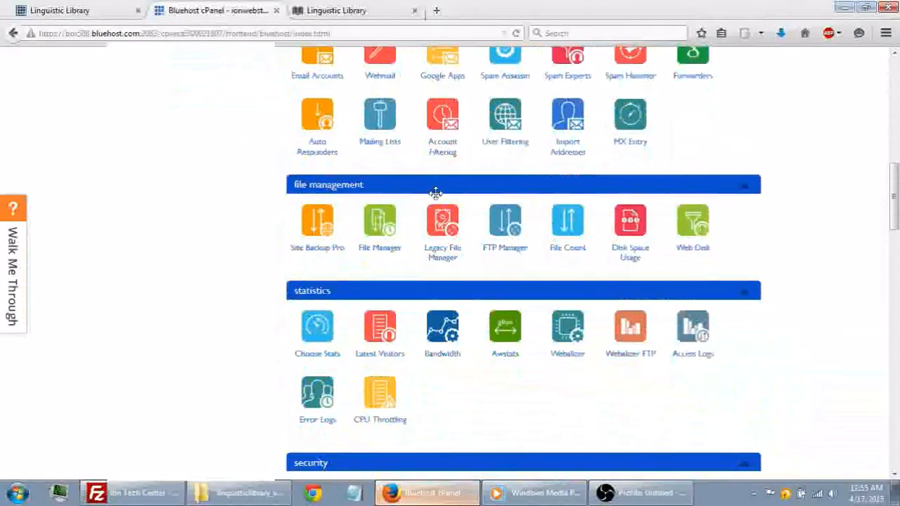
scroll(437, 200, down, 9)
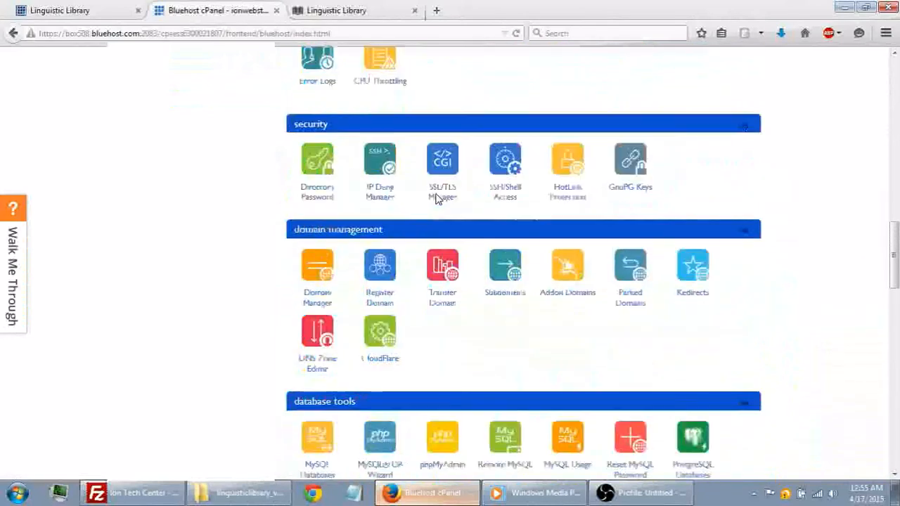
scroll(435, 198, down, 4)
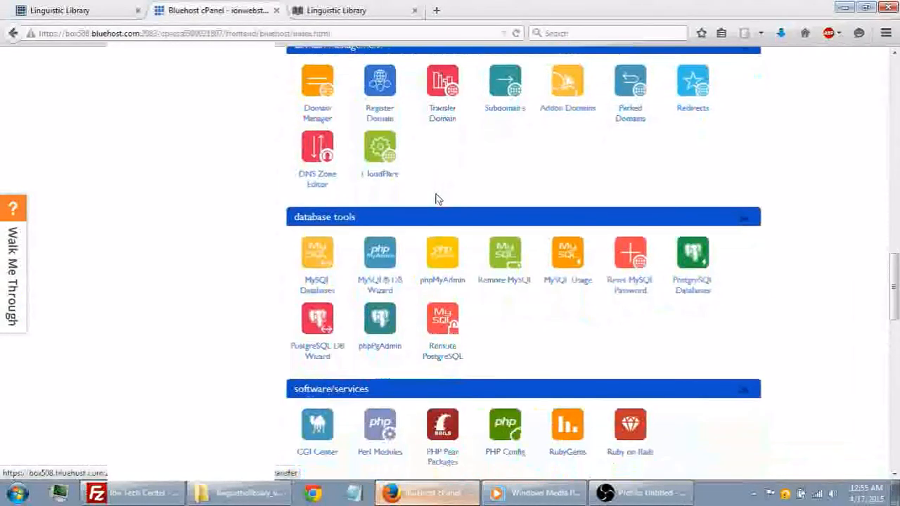
click(444, 261)
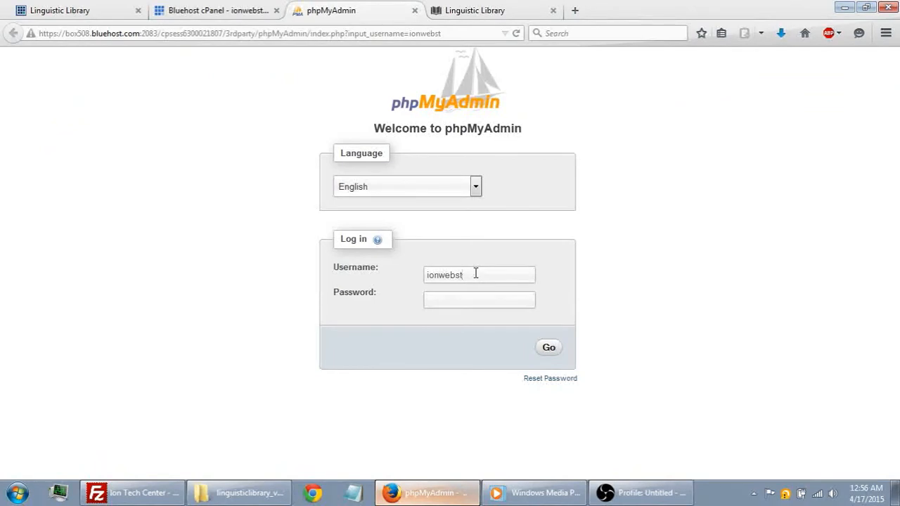
text(_adionll)
click(548, 350)
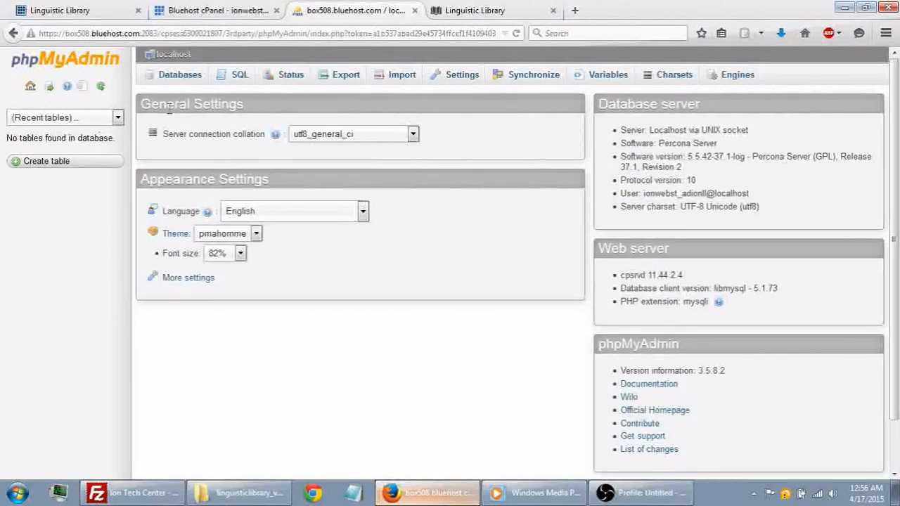
click(181, 75)
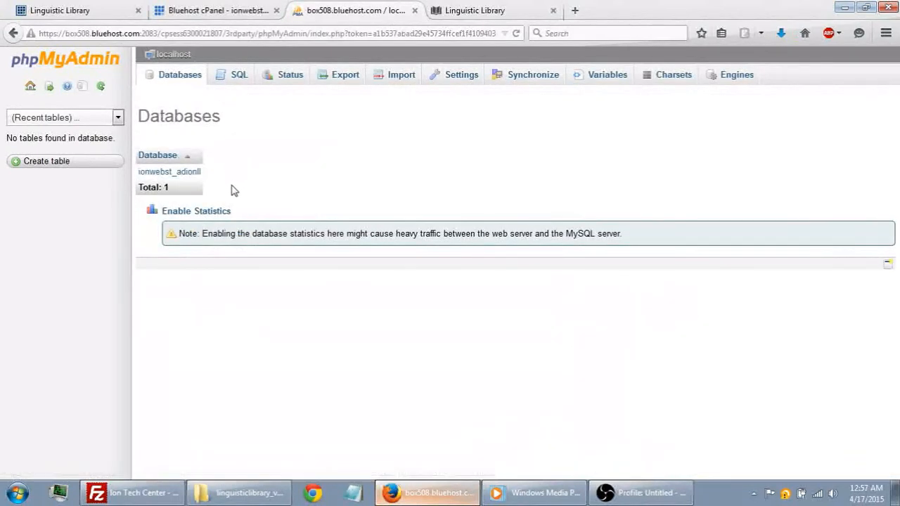
- Open the ionwebst_adionll database and bring up its import page
click(175, 173)
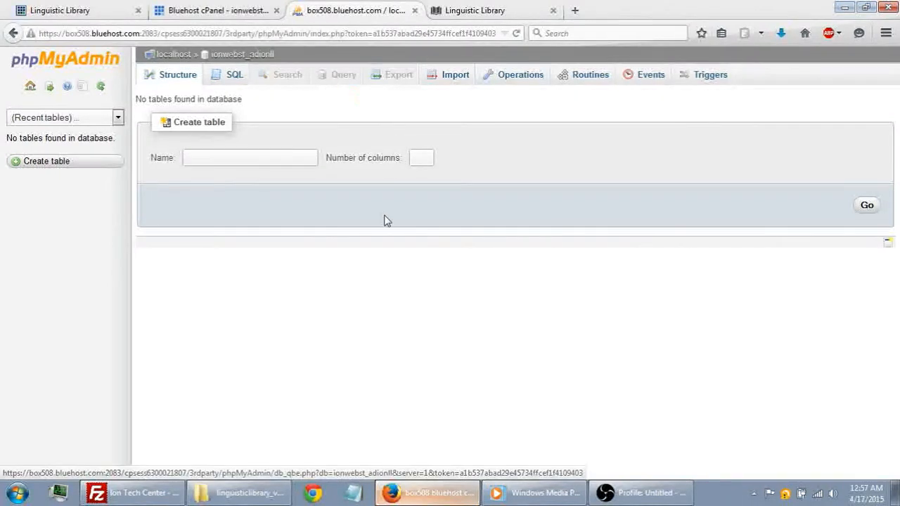
drag(150, 99, 213, 100)
click(214, 99)
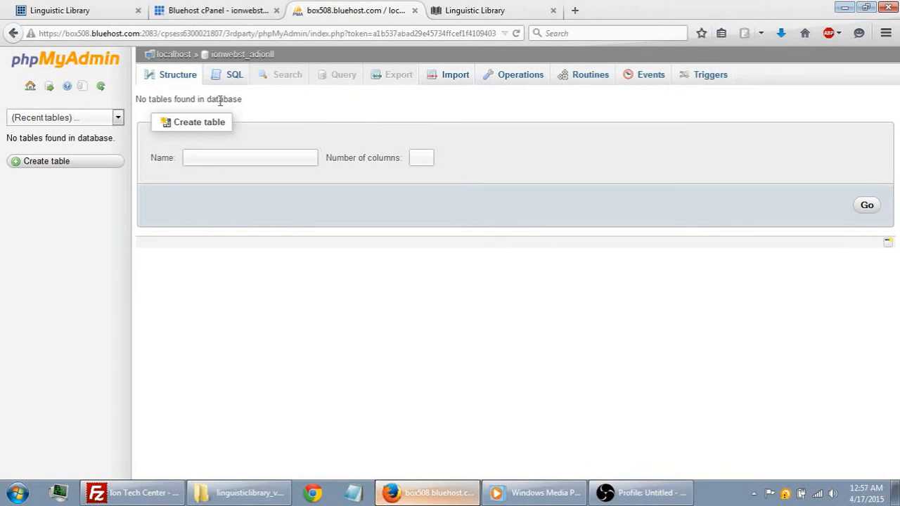
click(450, 75)
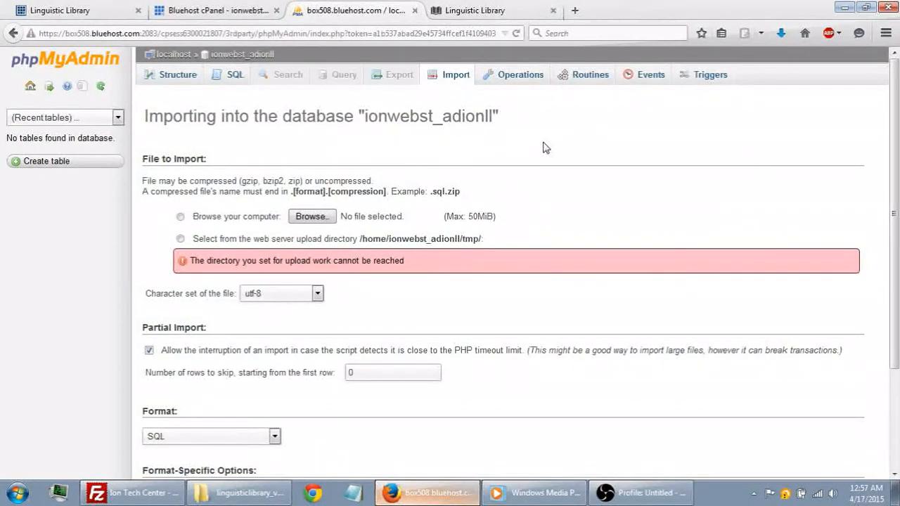
scroll(543, 145, down, 2)
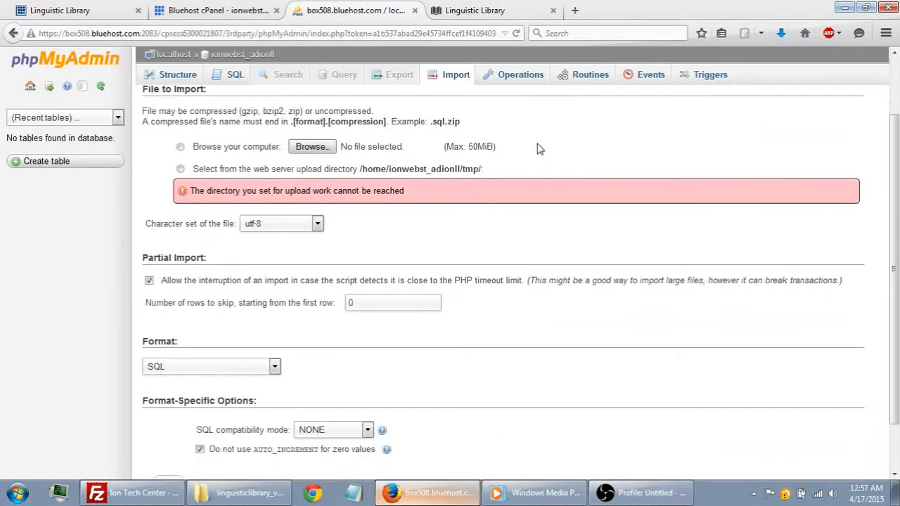
- Import linguisticlibrary_v1.sql from the desktop's linguisticlibrary_v1.0.1 folder into the database, keeping the utf-8 character set and SQL format
click(312, 143)
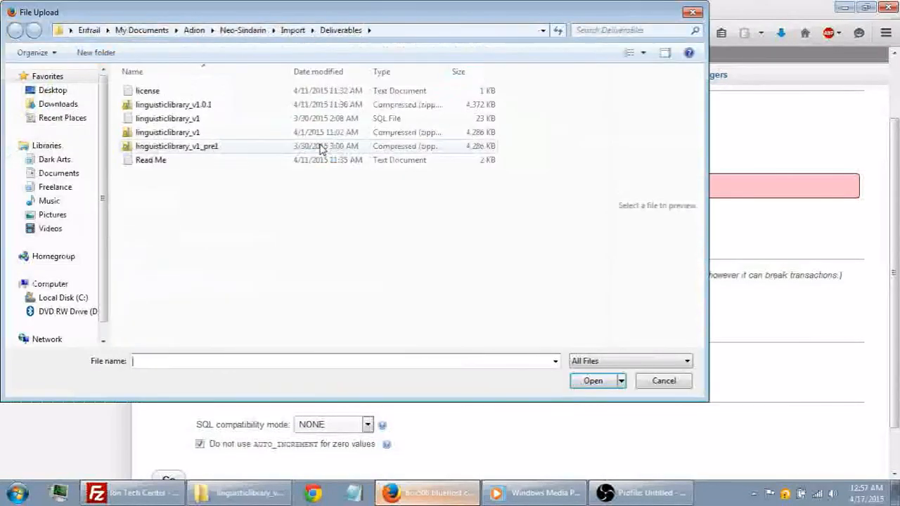
click(70, 95)
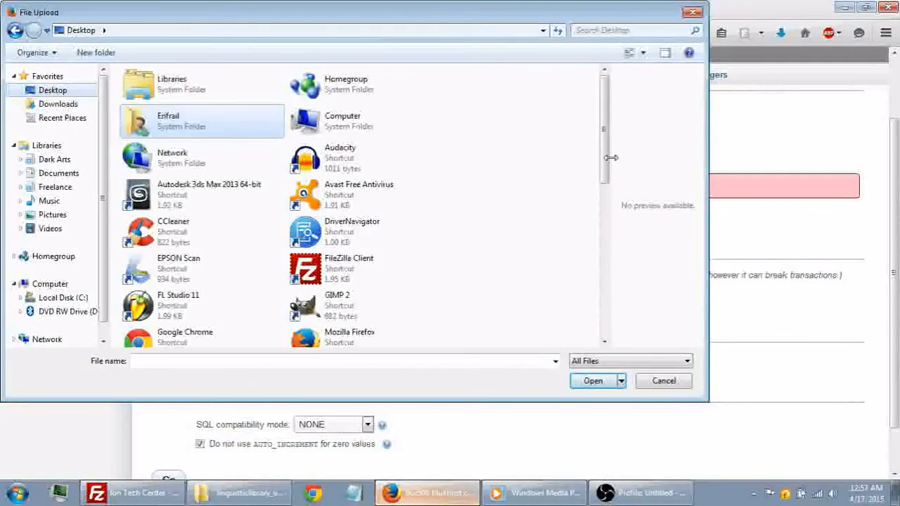
drag(603, 167, 600, 254)
scroll(328, 153, down, 2)
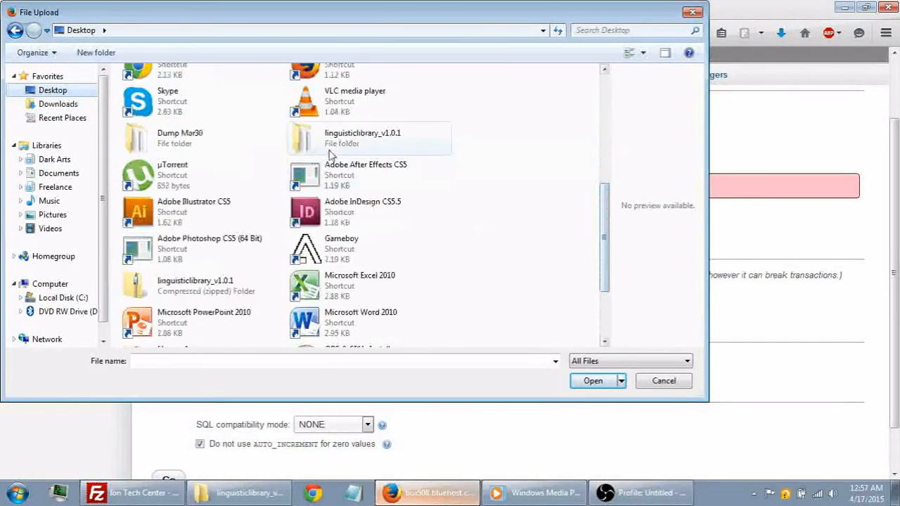
double_click(328, 151)
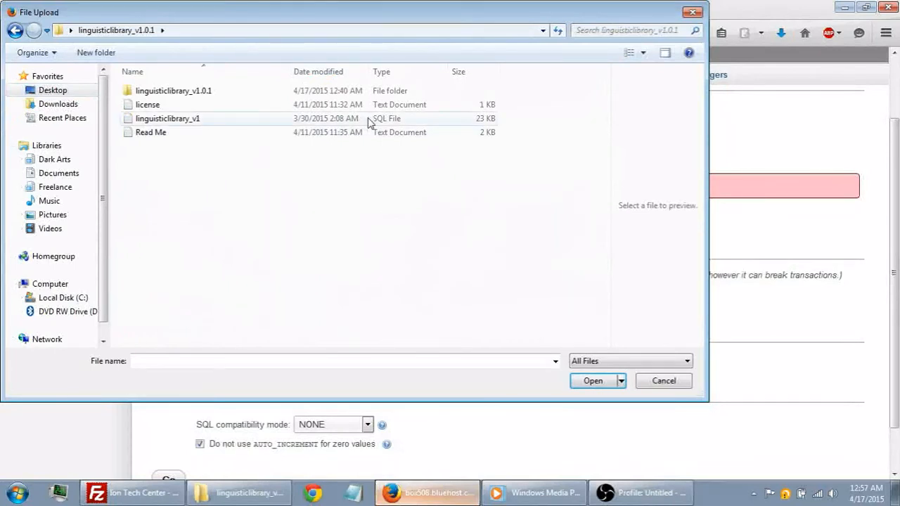
click(388, 119)
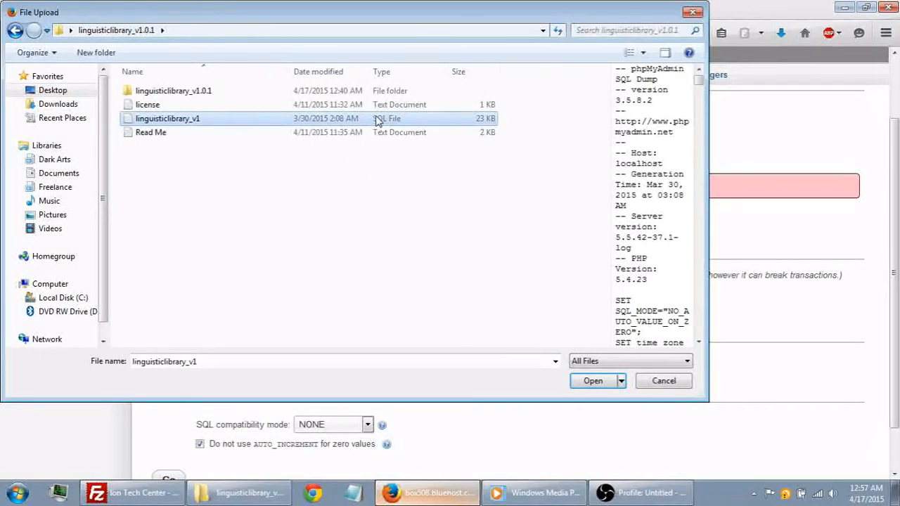
click(175, 94)
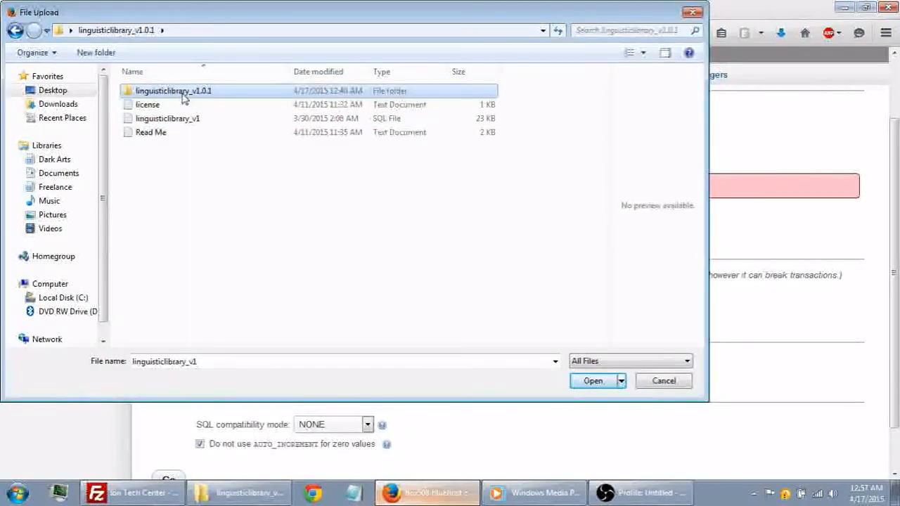
click(174, 119)
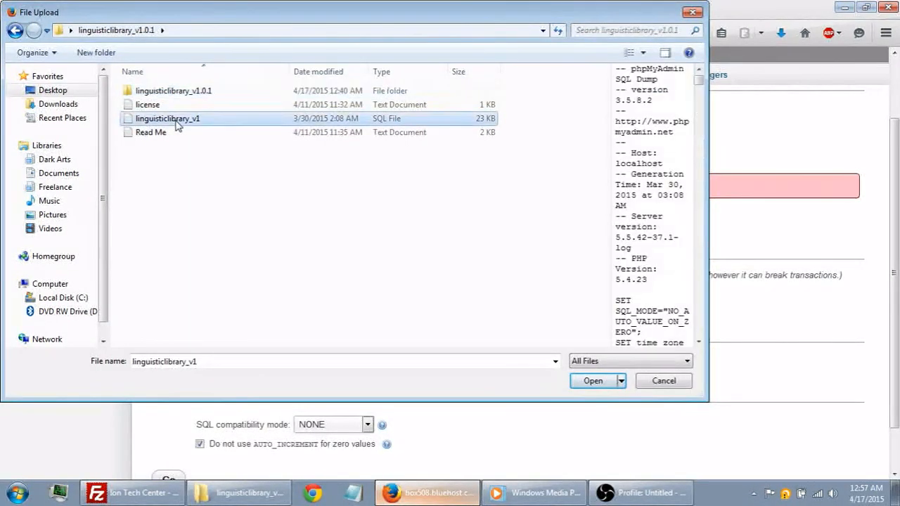
click(592, 381)
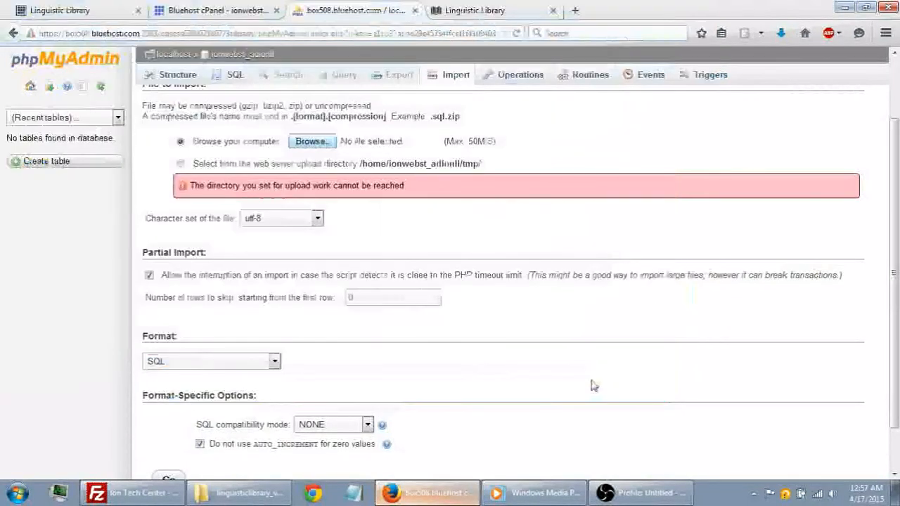
scroll(514, 267, down, 2)
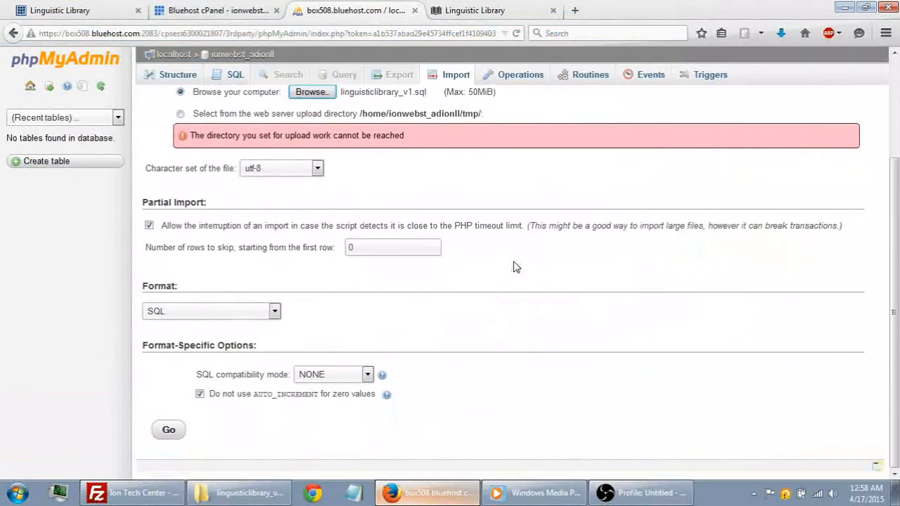
click(172, 435)
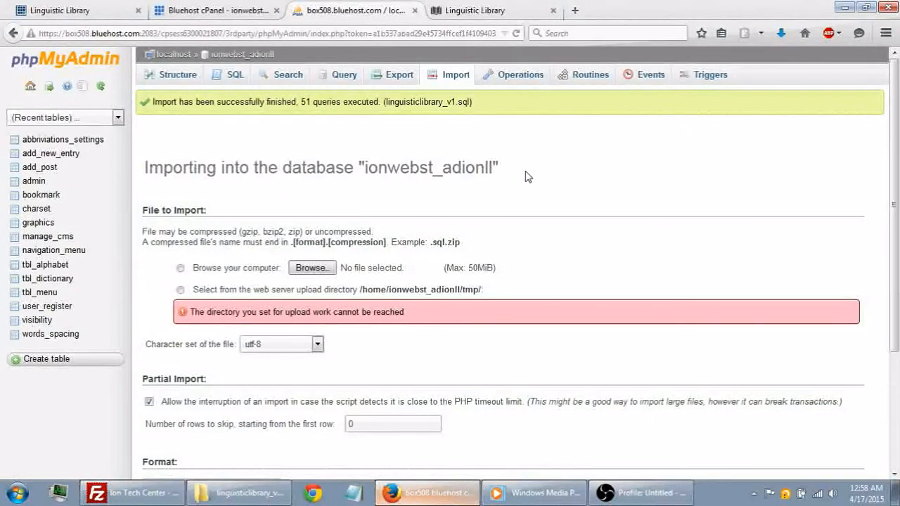
- Switch to FileZilla and open the includes folder inside /adiondesigns/linguistics on the remote site
click(453, 7)
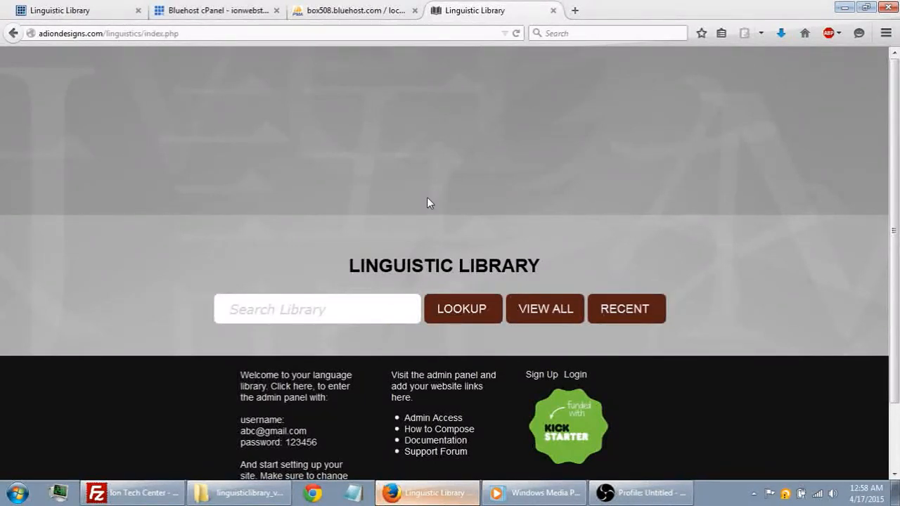
click(160, 491)
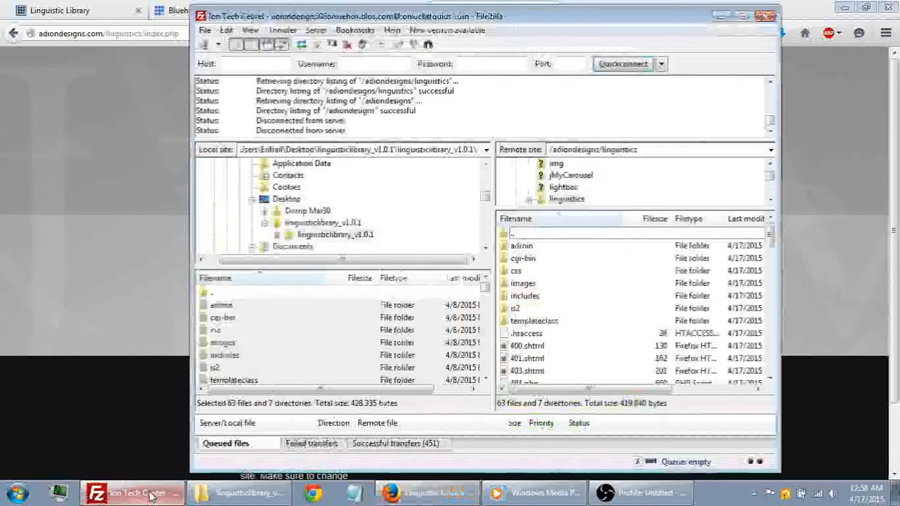
click(561, 295)
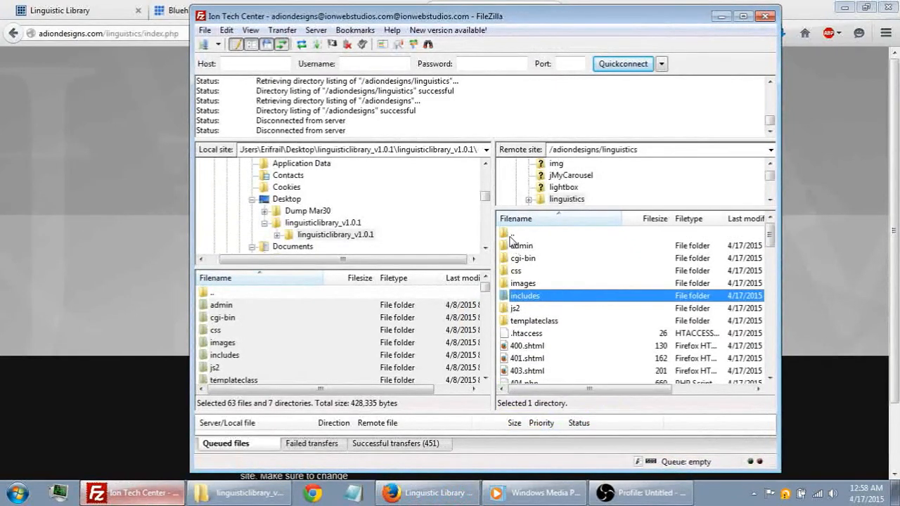
click(625, 150)
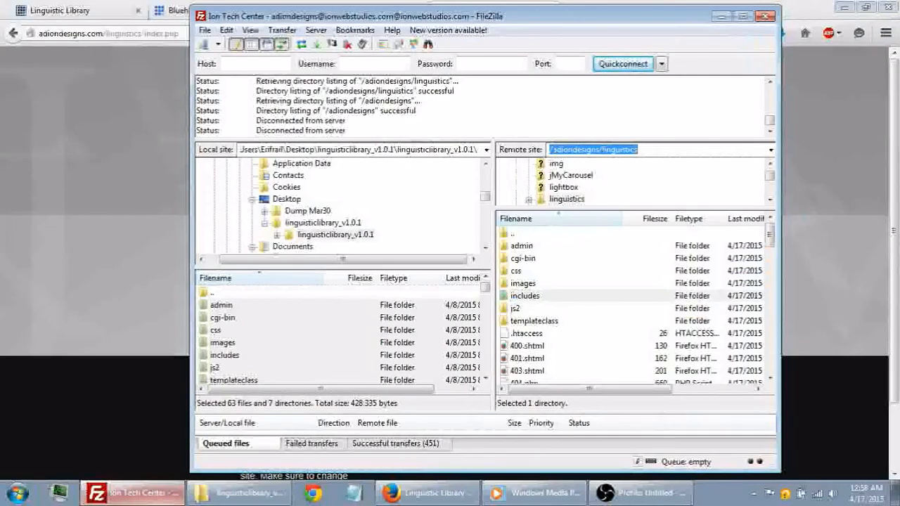
click(529, 301)
click(530, 298)
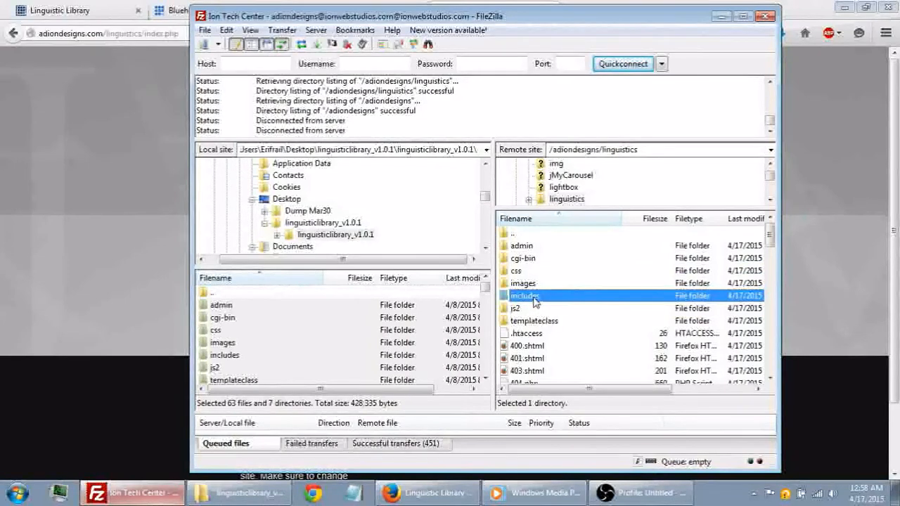
double_click(532, 298)
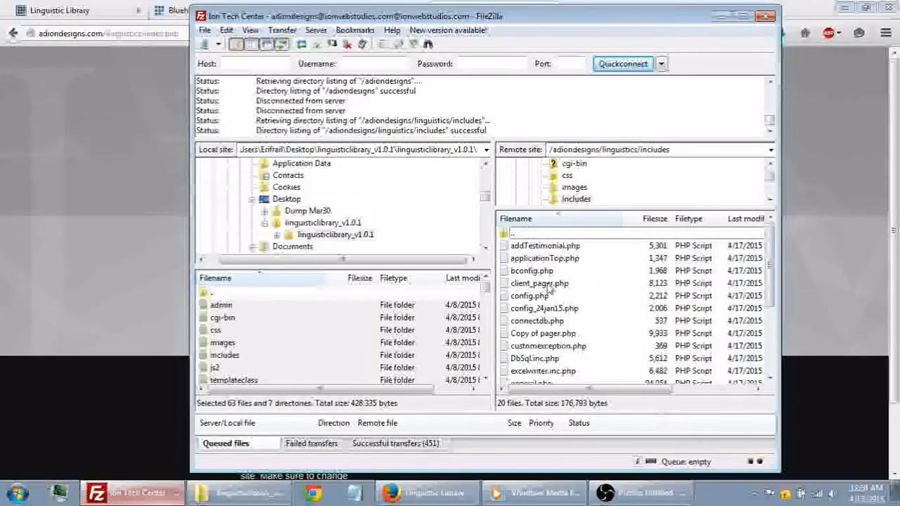
- Download connectdb.php from the remote includes folder to the local Desktop
click(545, 320)
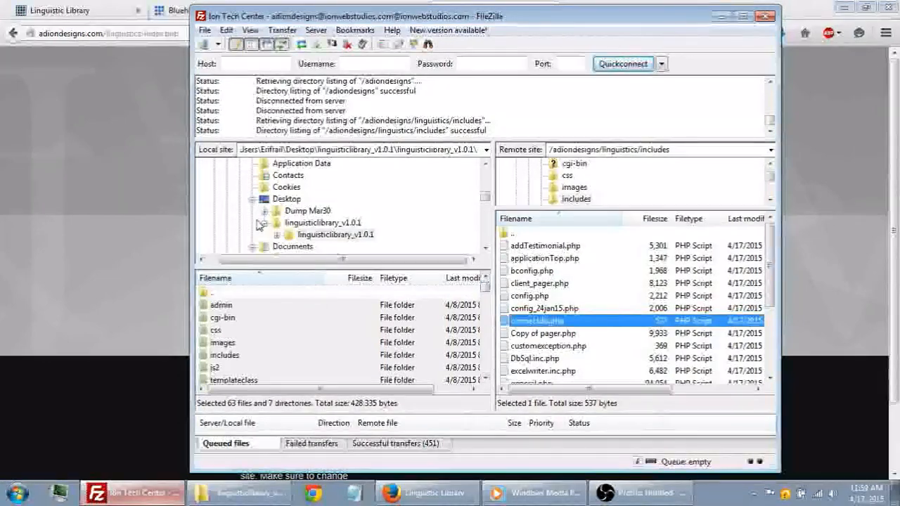
click(287, 200)
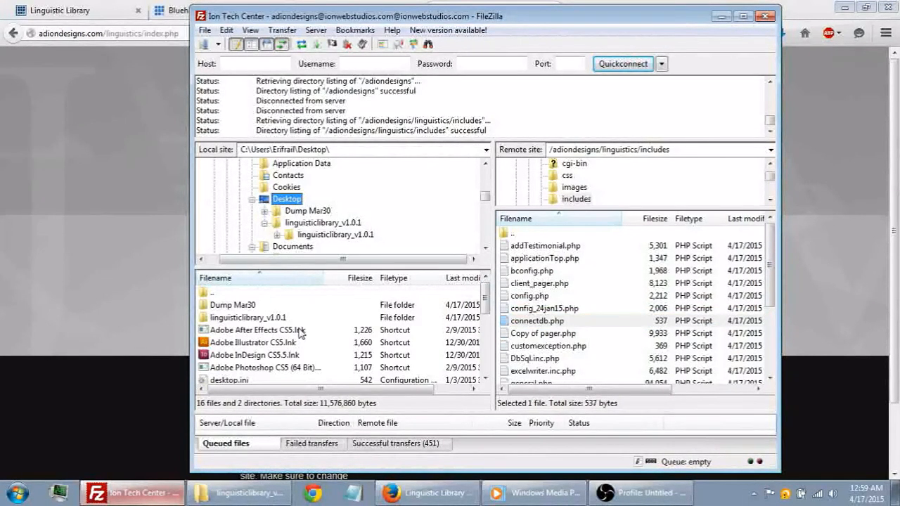
double_click(533, 323)
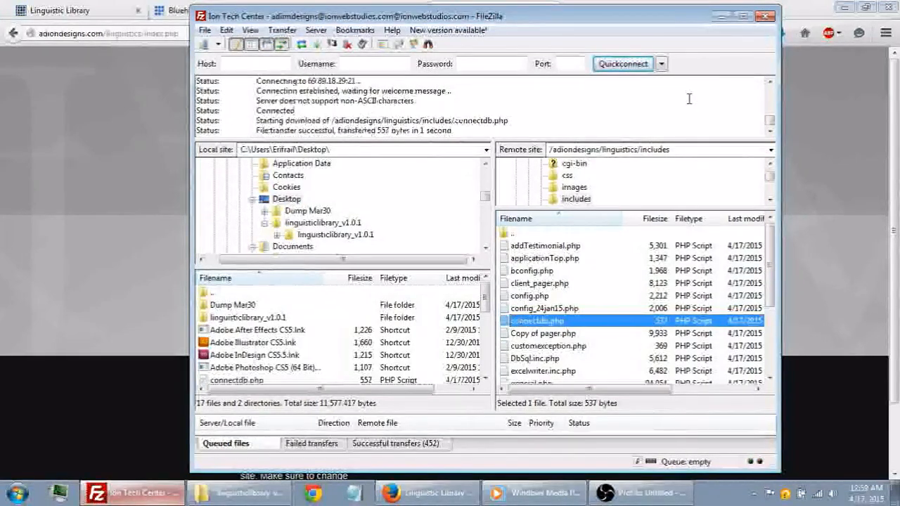
- Minimize the browser and FileZilla windows and open the desktop's connectdb file in Notepad
click(841, 8)
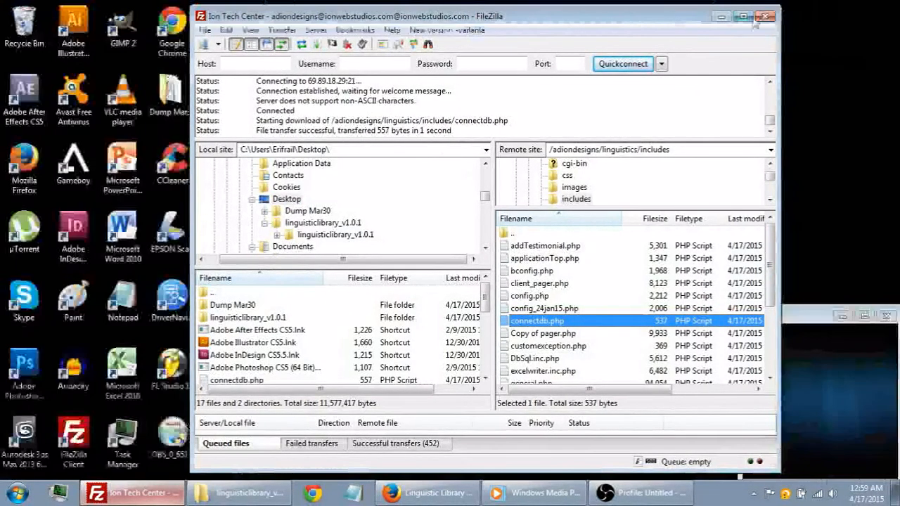
click(722, 15)
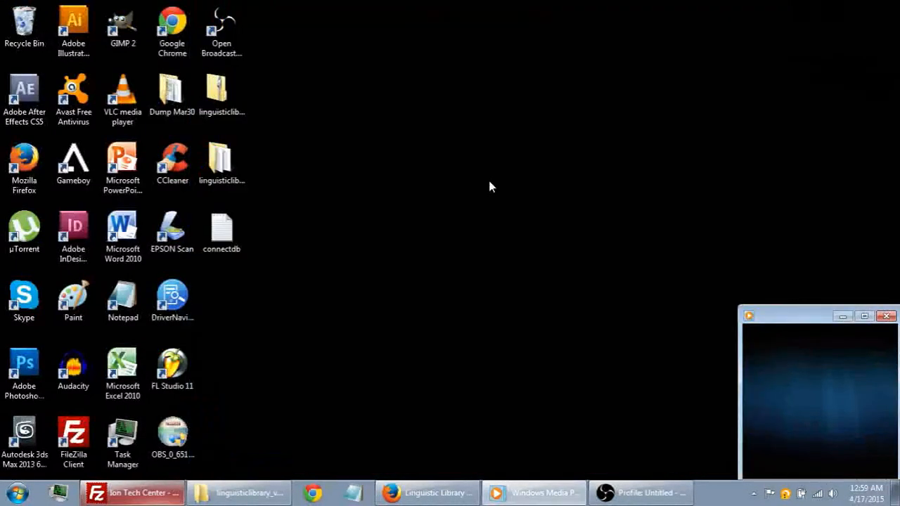
click(220, 246)
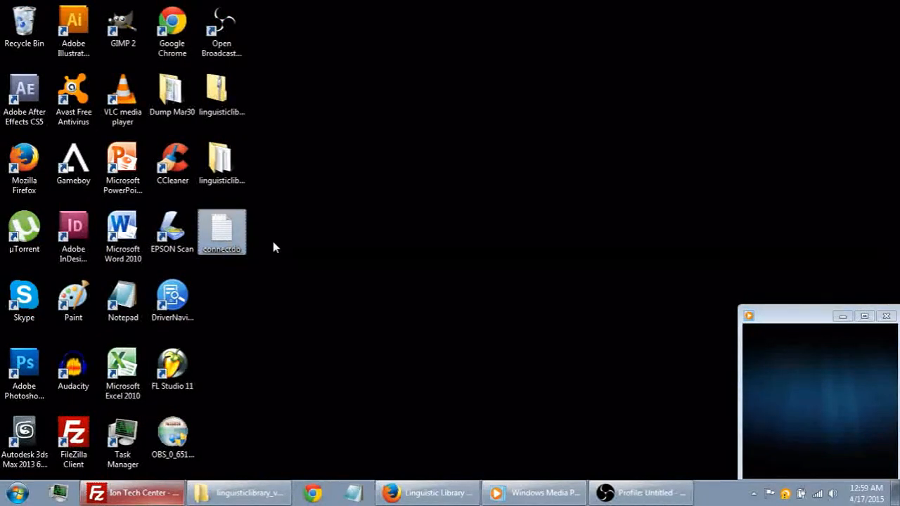
right_click(224, 235)
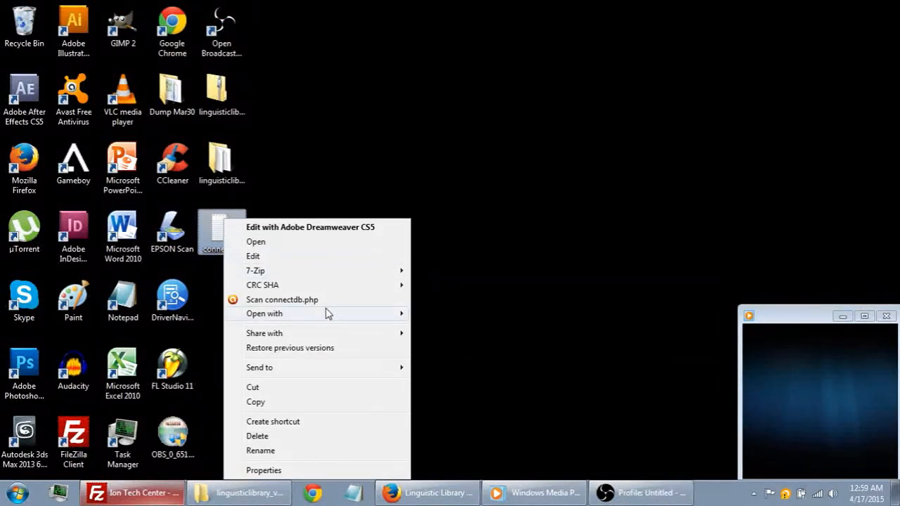
mouse_move(325, 314)
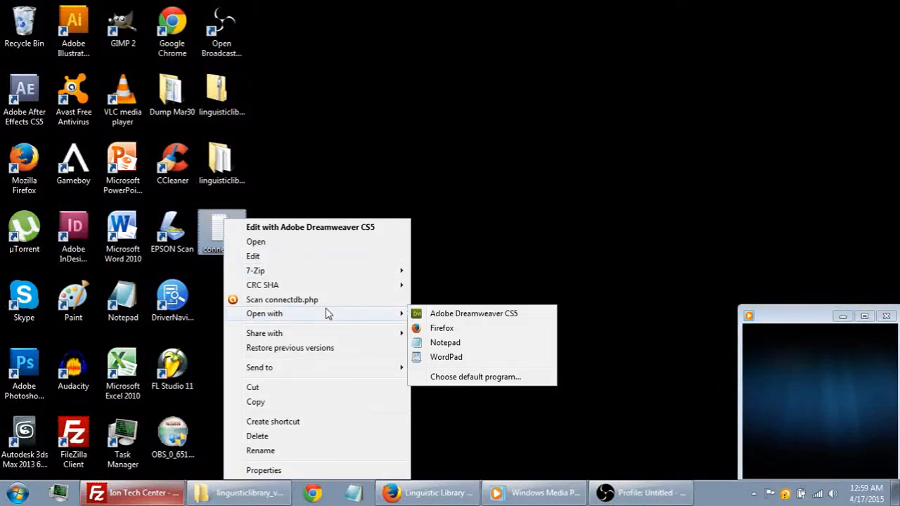
click(445, 343)
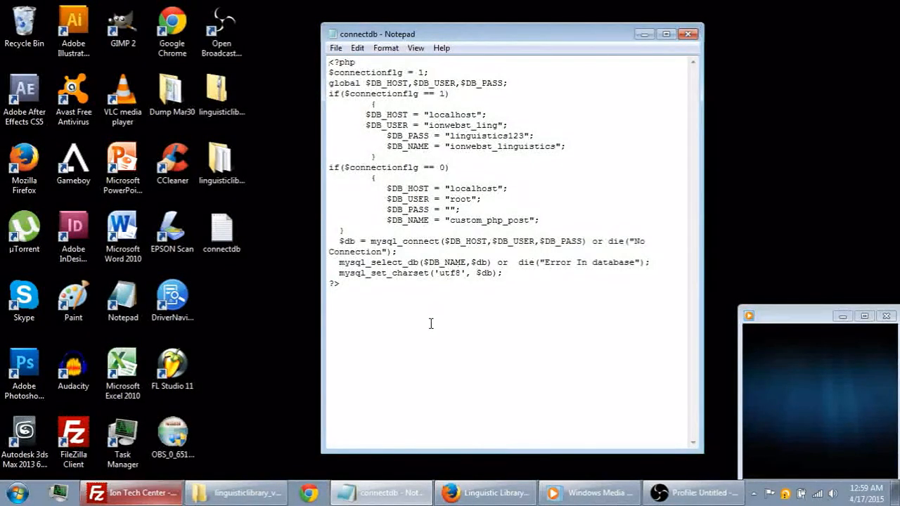
drag(431, 323, 328, 62)
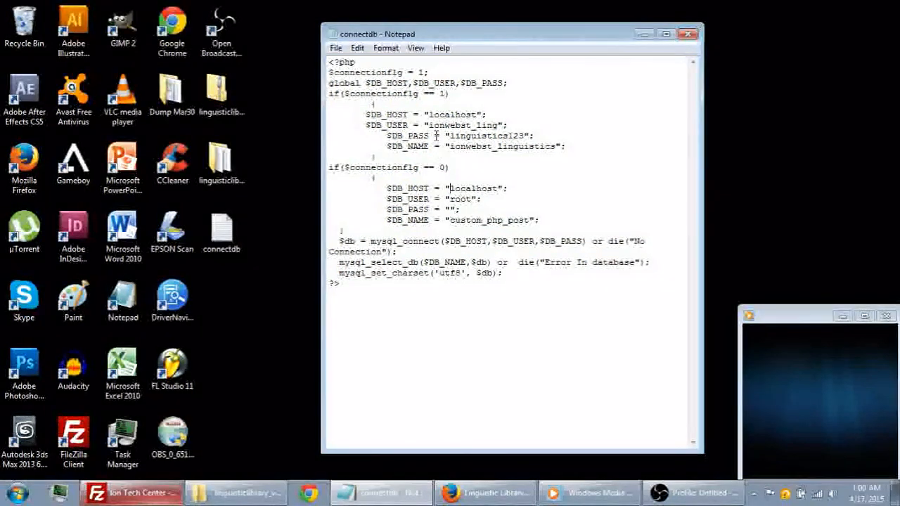
drag(570, 145, 305, 123)
click(450, 115)
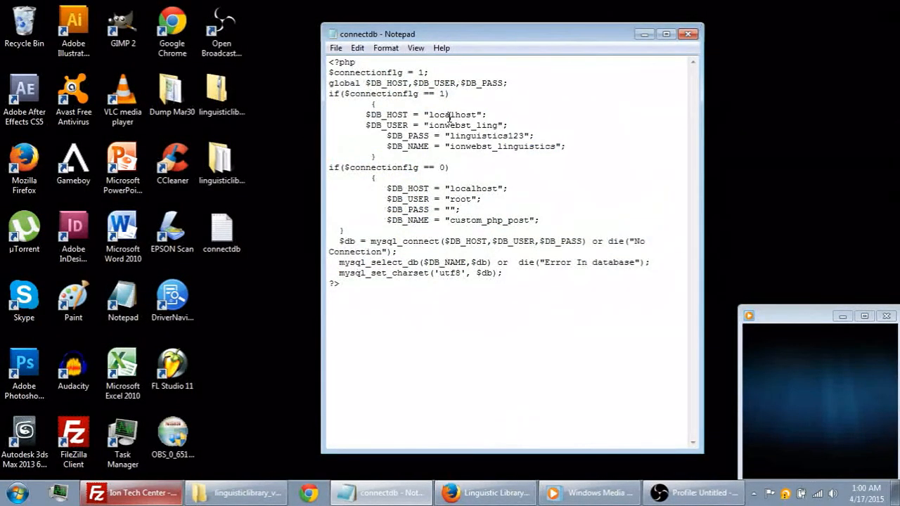
drag(404, 124, 365, 125)
drag(500, 124, 475, 124)
text(adico)
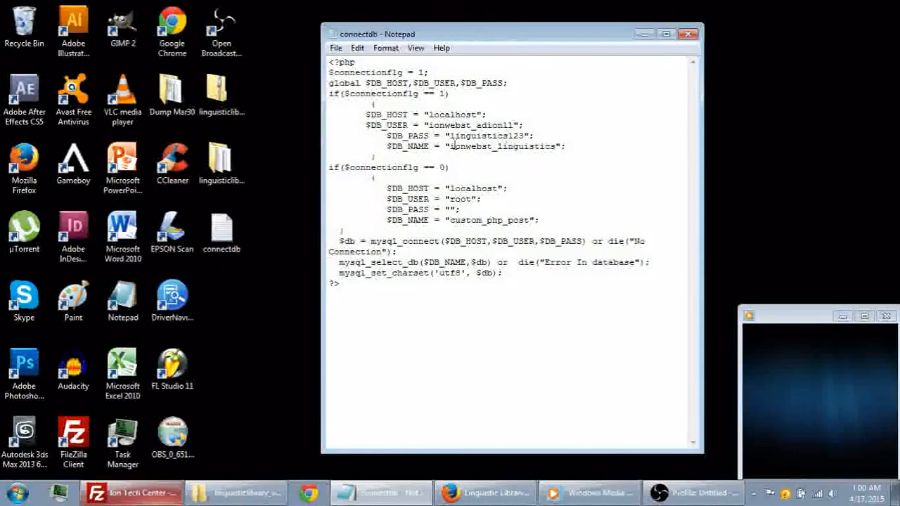
- Set $DB_NAME to "ionwebst_adionll" and $DB_PASS to the database user's password in the same block, and save the file
drag(395, 146, 426, 144)
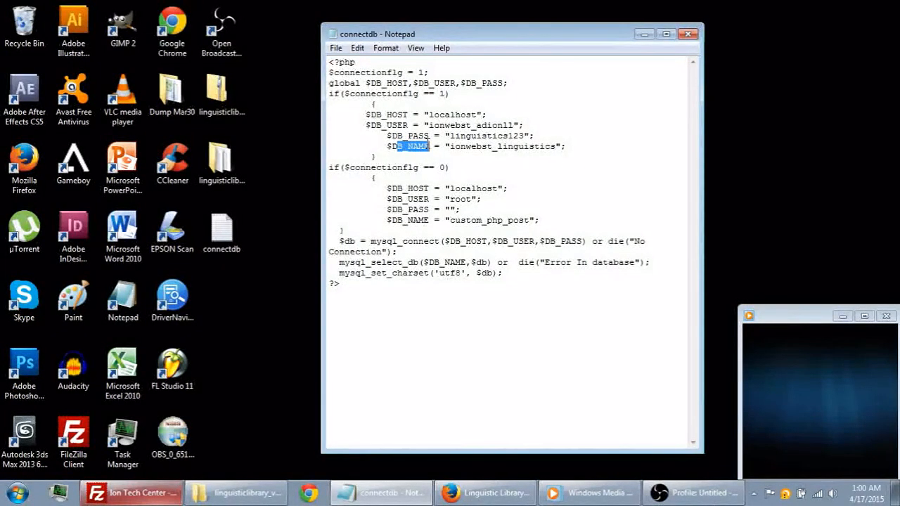
drag(556, 145, 498, 146)
text(adionll)
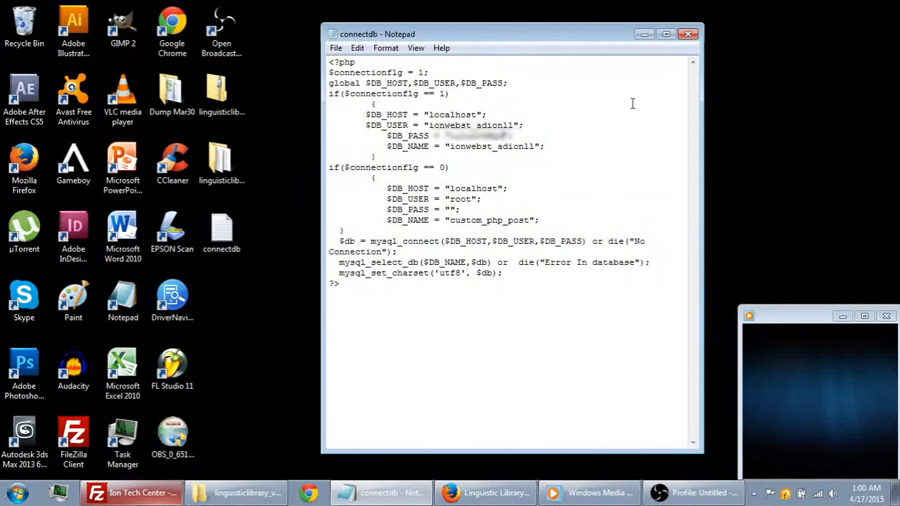
click(337, 48)
click(356, 93)
- Close the edited connectdb file and upload it from the Desktop to the remote includes folder in FileZilla, overwriting the existing connectdb.php
click(688, 34)
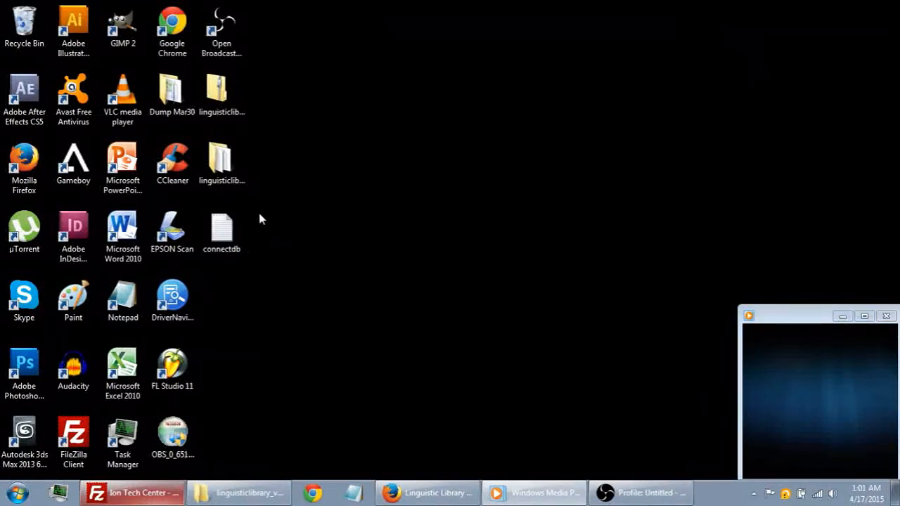
click(232, 226)
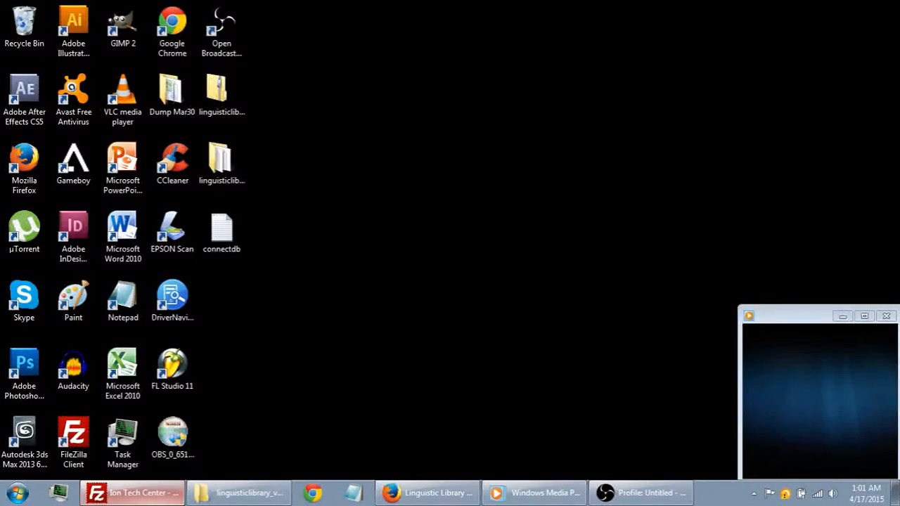
click(137, 492)
drag(485, 298, 485, 318)
click(238, 332)
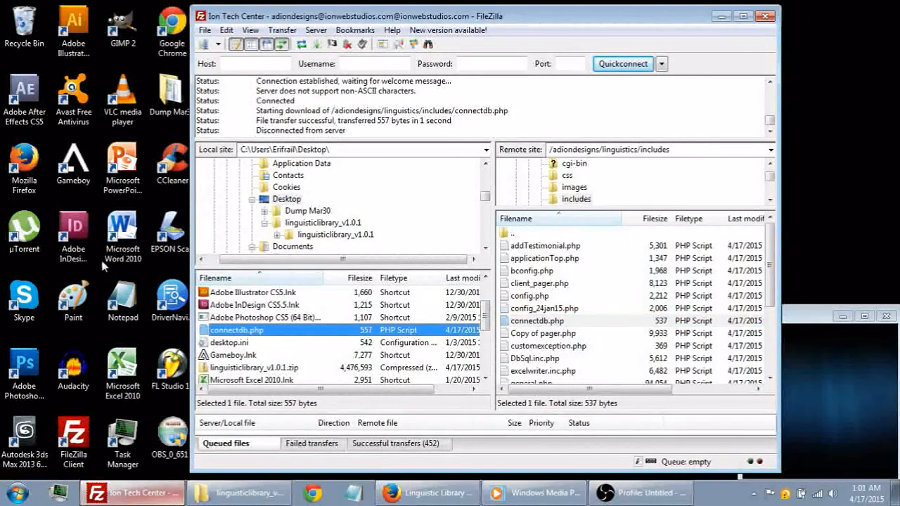
drag(259, 336, 553, 319)
drag(555, 320, 560, 318)
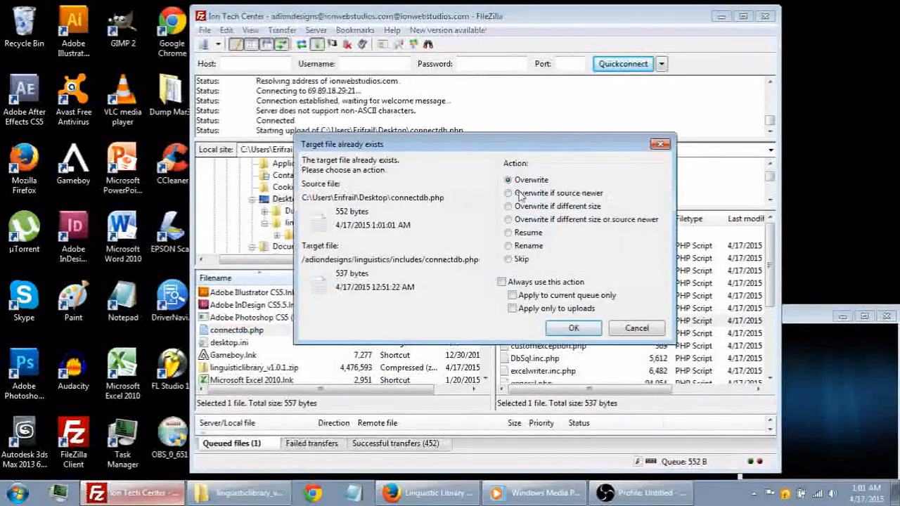
click(574, 329)
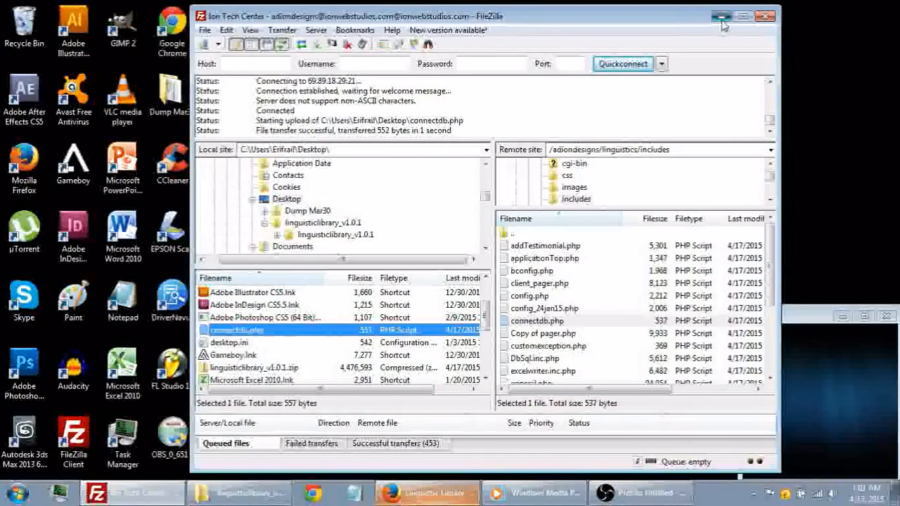
click(722, 17)
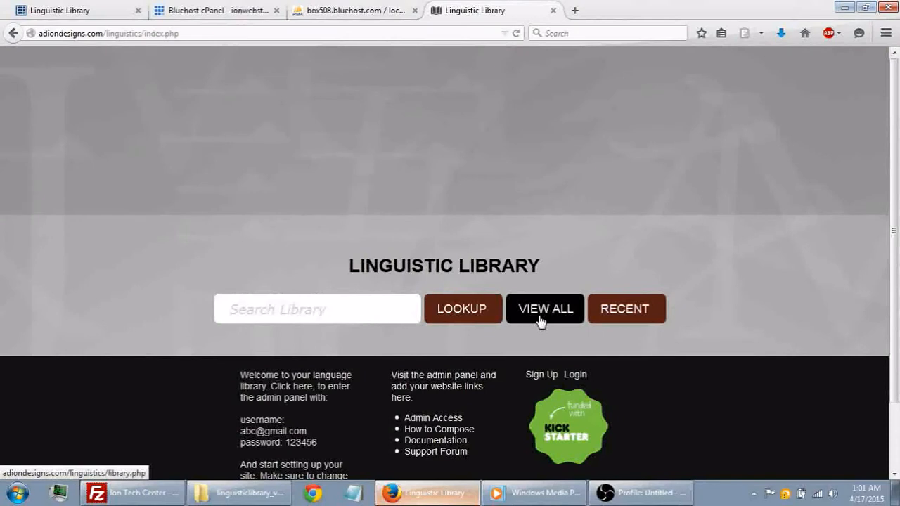
- Open the Linguistic Library sign-up form in Firefox and fill in the display name and email for an active Author account
click(545, 375)
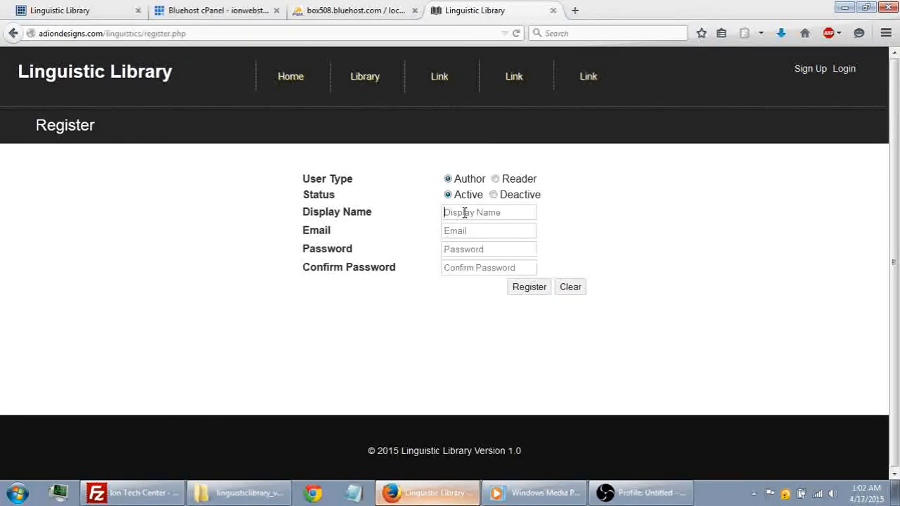
text(Juan)
key(Tab)
text(juan)
click(521, 246)
key(Tab)
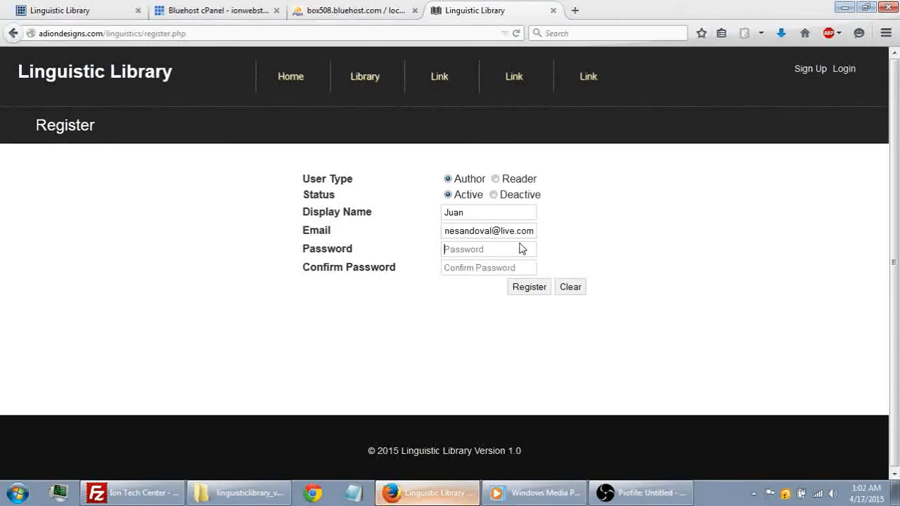
- Enter and confirm the account password, and submit the registration
text(•••••••••)
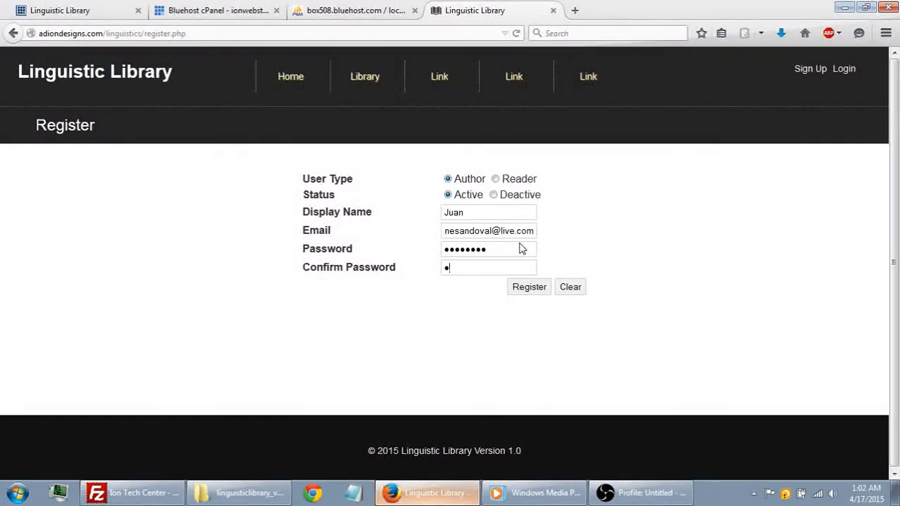
text(•••••••)
click(529, 291)
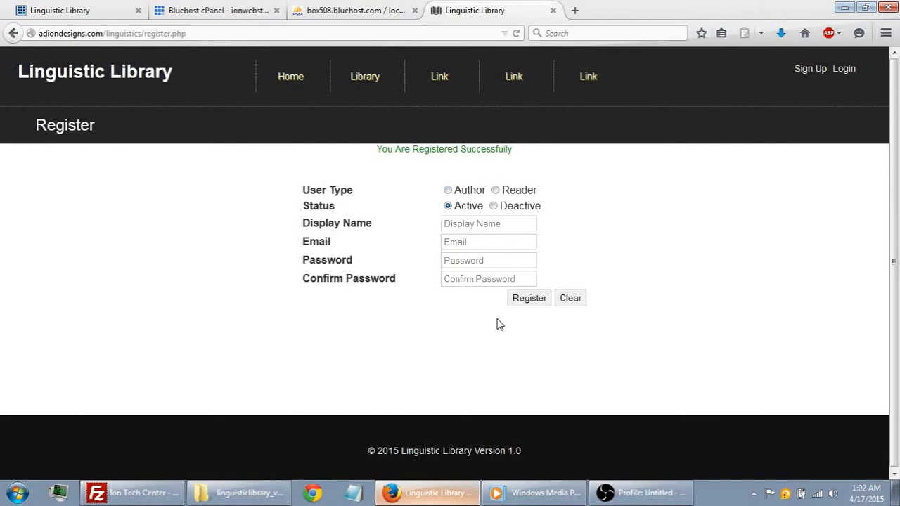
- Log in to the library with the newly registered email and account password
click(843, 70)
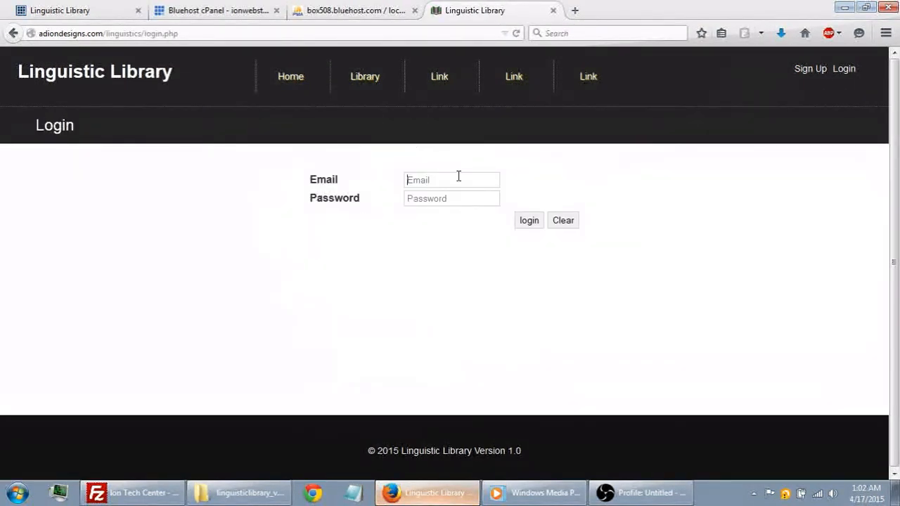
text(ju)
key(Down)
key(Tab)
text(•••••••••)
key(Return)
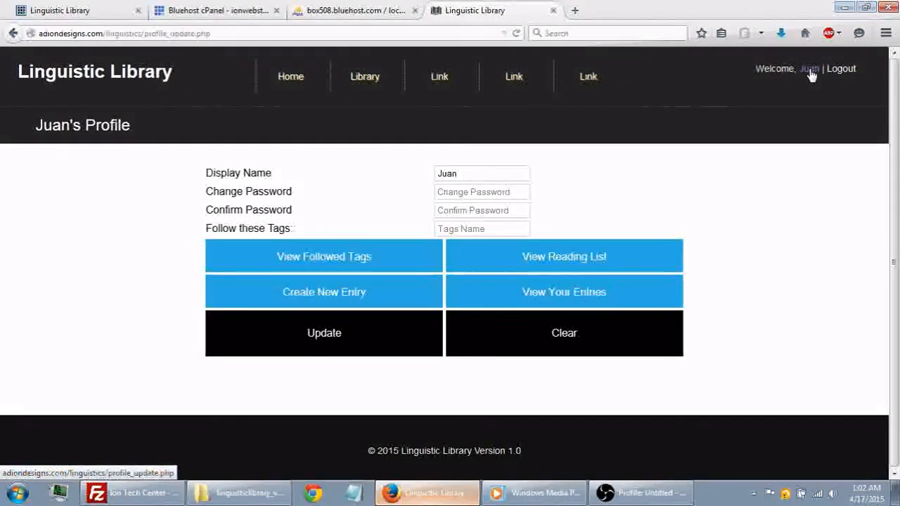
- Open the user's profile and start a new entry with the post name "Test Post"
drag(790, 69, 784, 103)
click(784, 103)
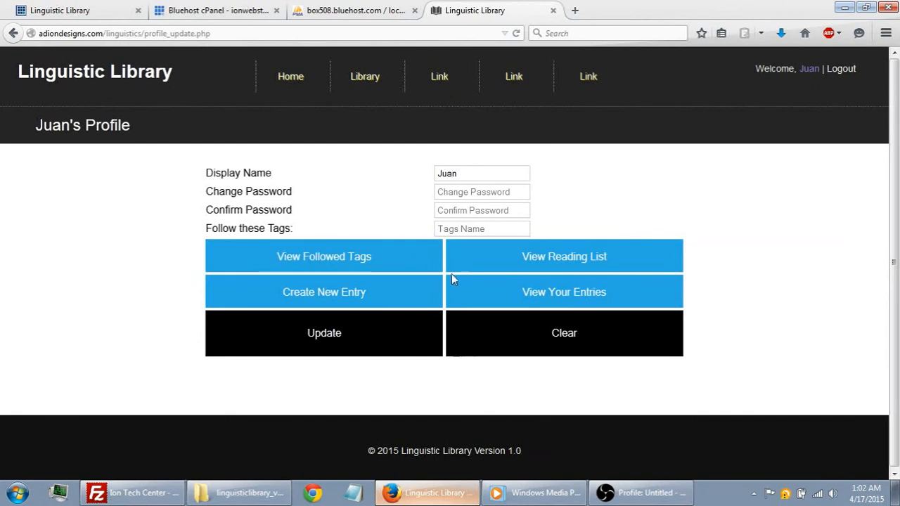
click(377, 293)
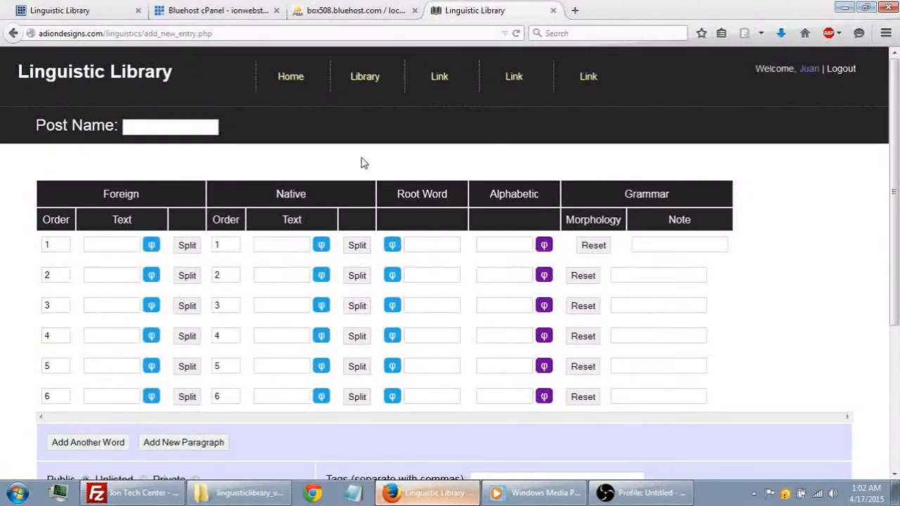
scroll(362, 163, down, 2)
scroll(362, 163, up, 2)
click(196, 126)
text(Test Post)
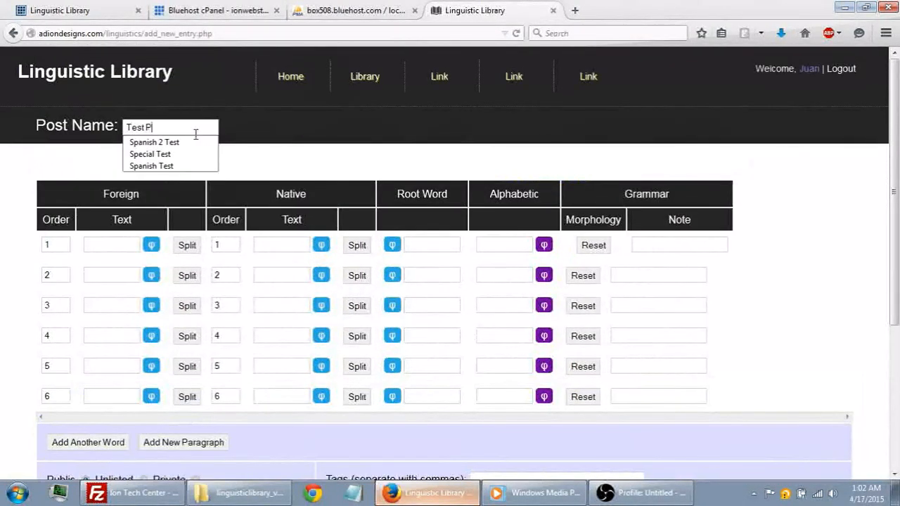
- Fill the first row with the foreign text "word 1" and the native text "word one"
click(120, 246)
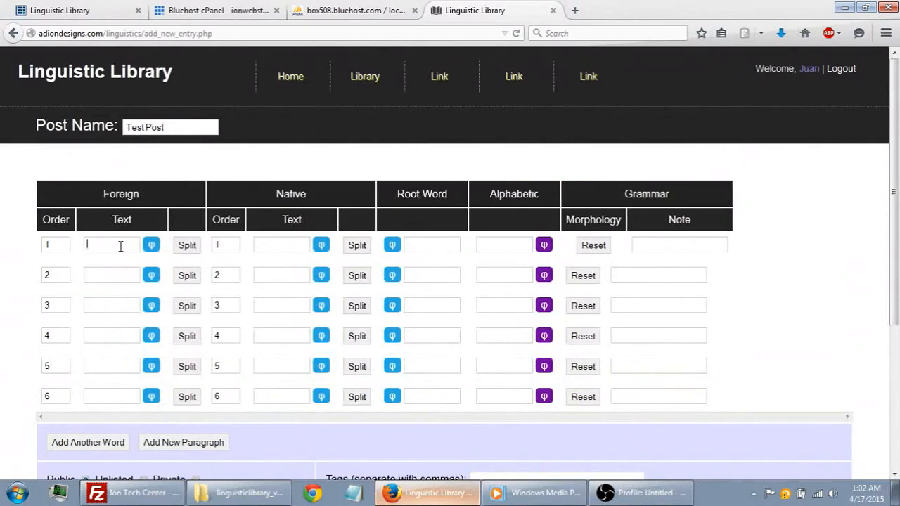
text(word)
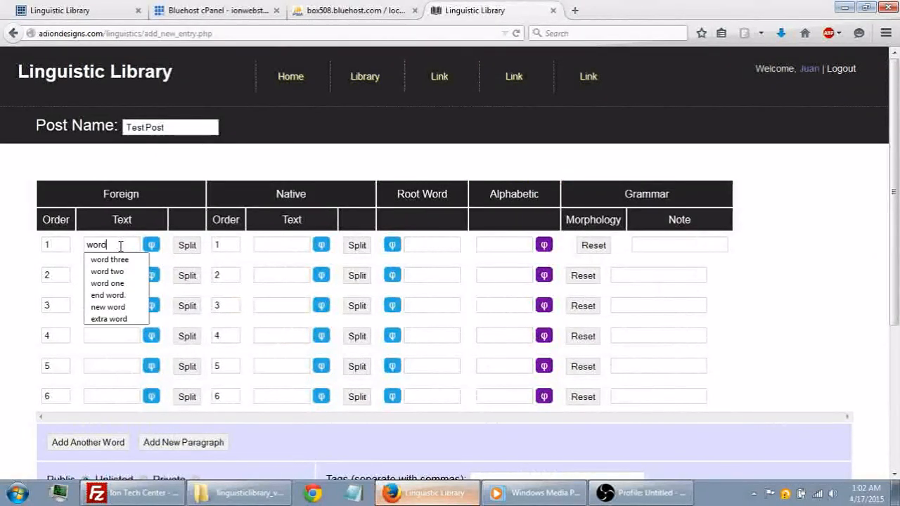
text( 1)
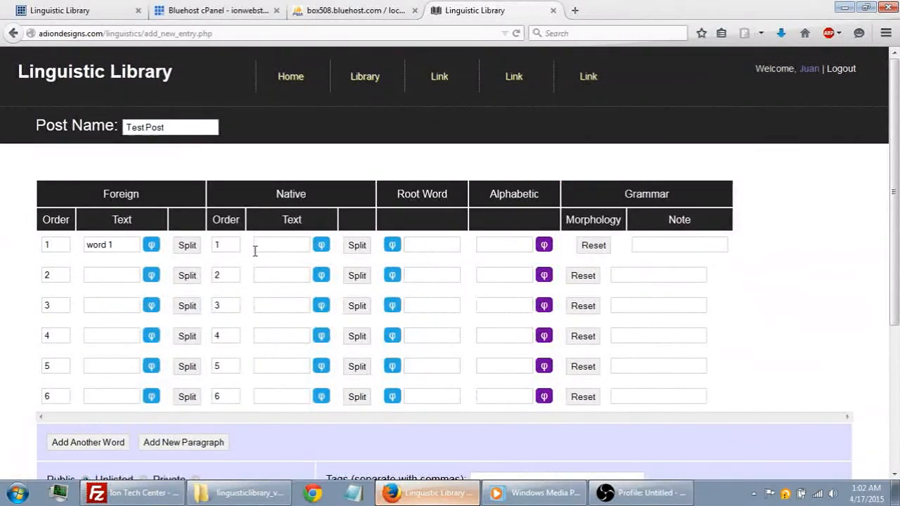
text(word)
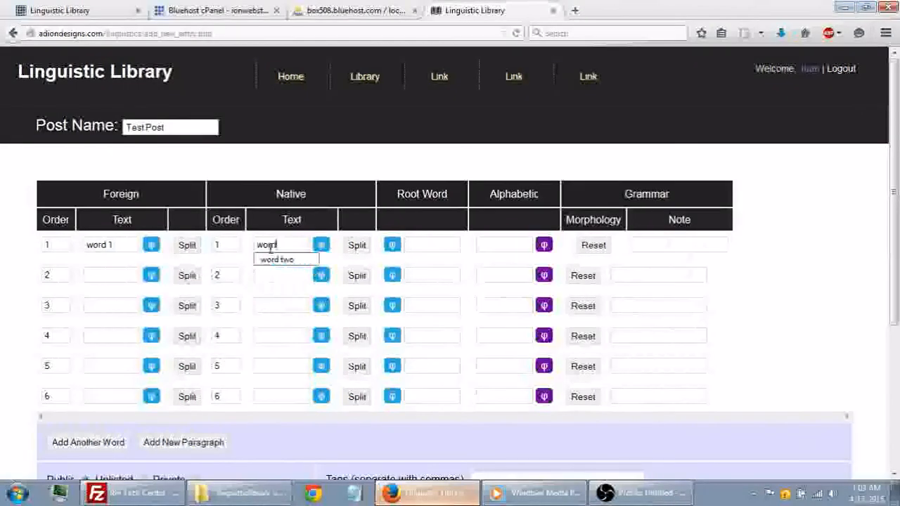
text( one)
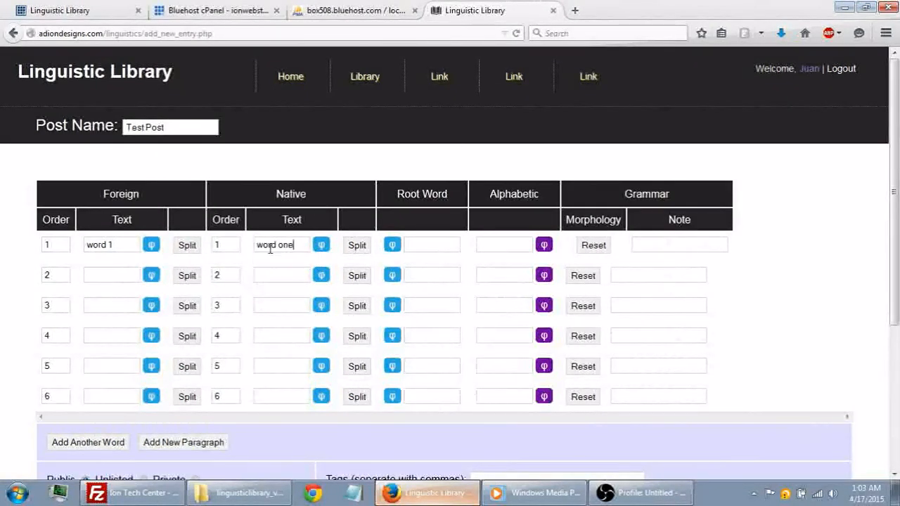
- Fill the second row with the foreign text "word 2" and the native text "word two"
click(107, 274)
text(word 2)
click(274, 276)
text(word)
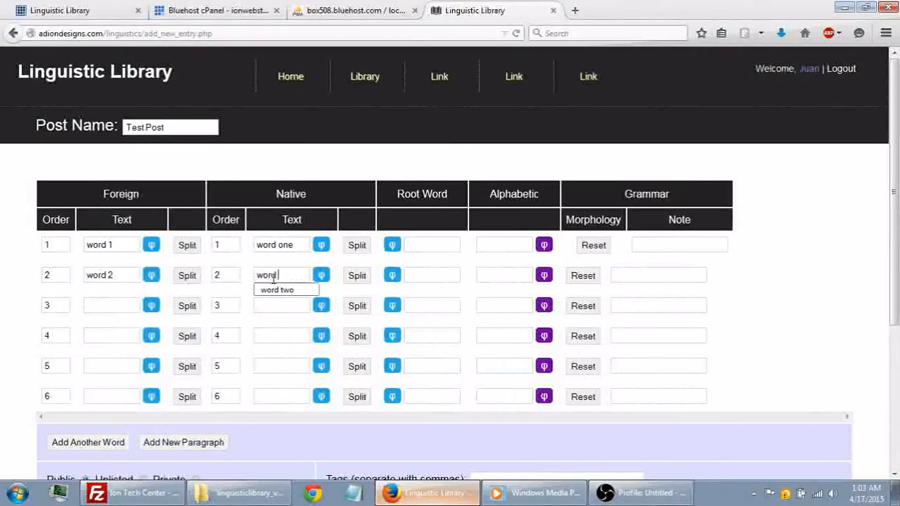
text( 2)
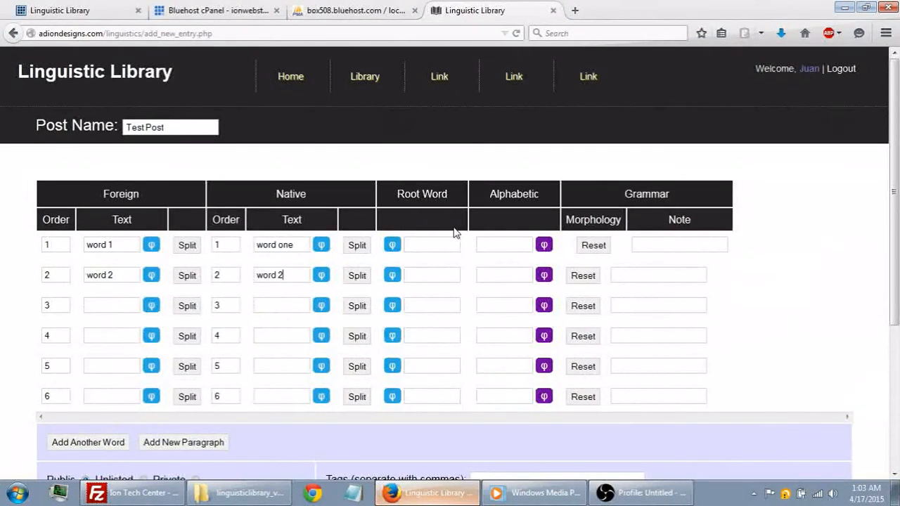
scroll(454, 232, down, 2)
key(BackSpace)
key(BackSpace)
text(two)
click(28, 225)
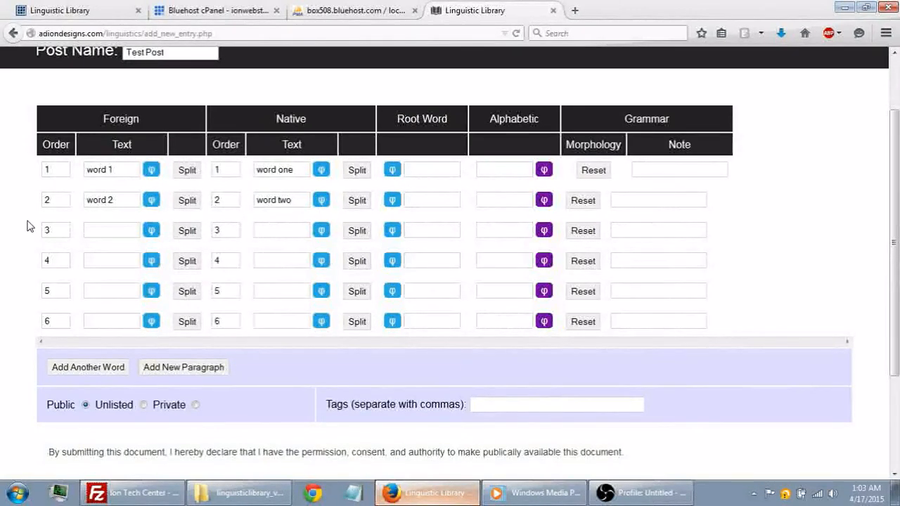
- Submit the completed entry and open the library index
scroll(28, 225, down, 1)
scroll(28, 225, down, 3)
click(70, 362)
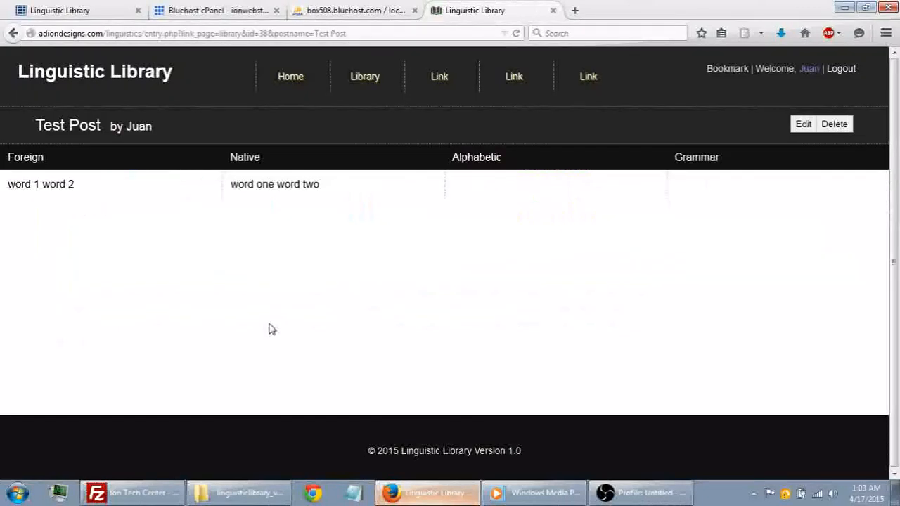
mouse_move(26, 183)
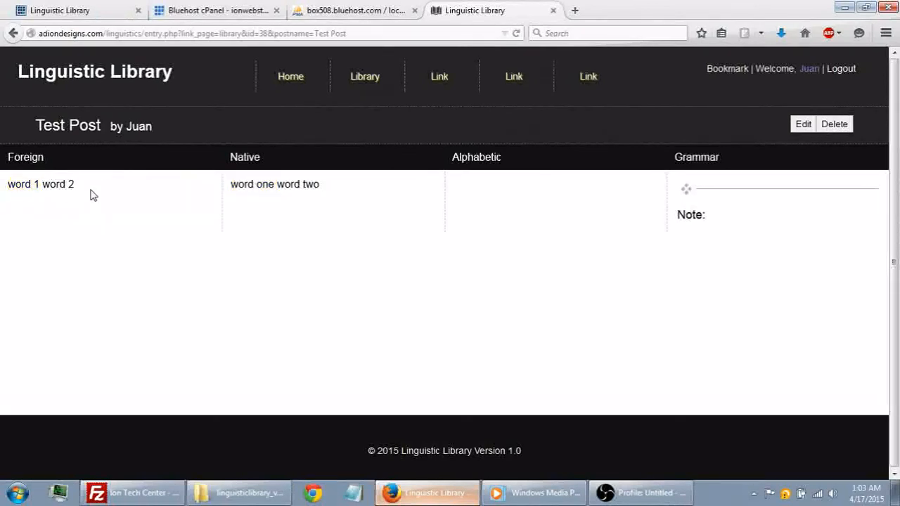
click(353, 80)
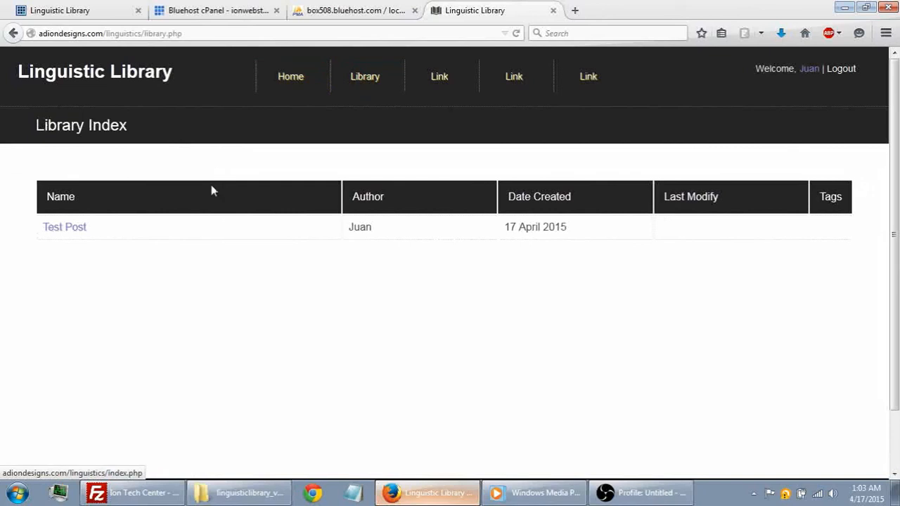